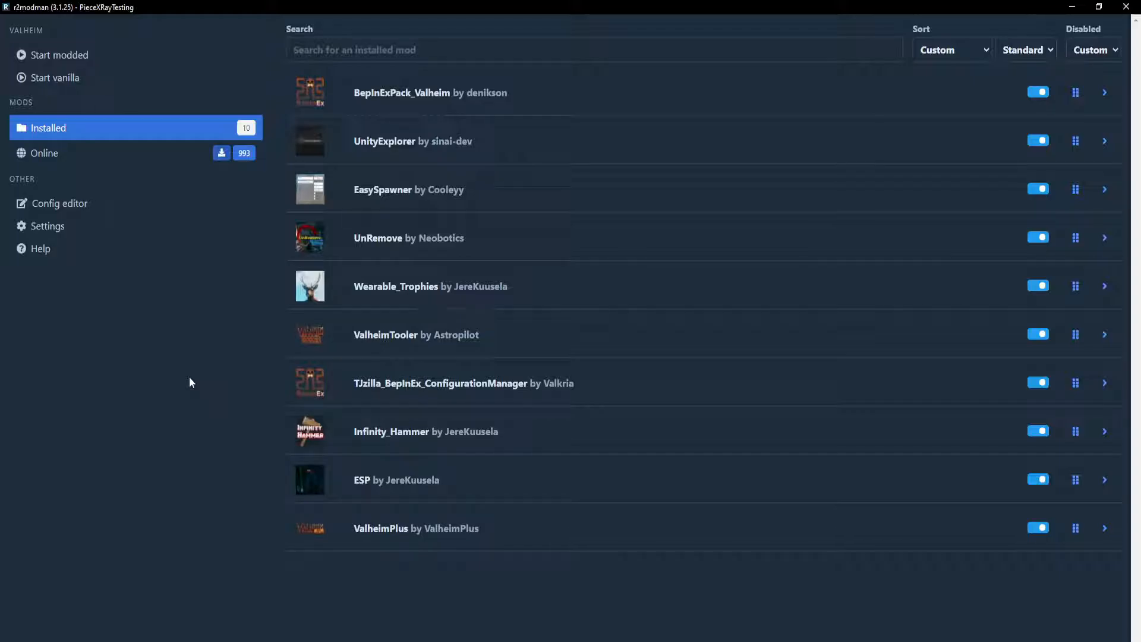
# Step: Download version 1.5.0 of the AzuAntiCheat mod with its dependencies from the online mod list
pyautogui.click(165, 166)
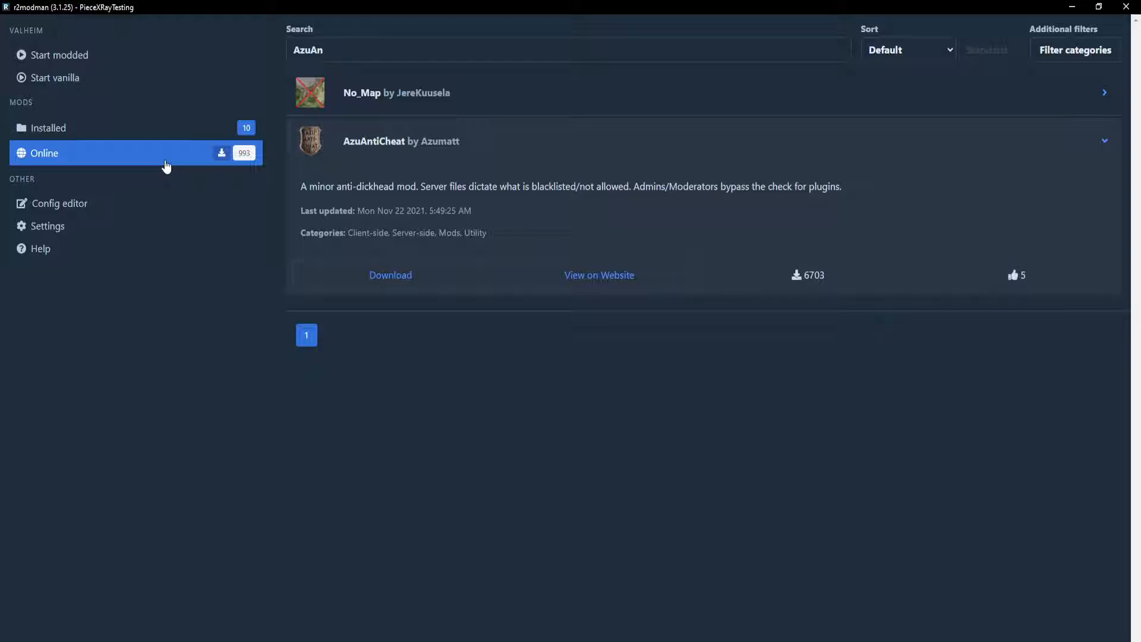
pyautogui.click(397, 274)
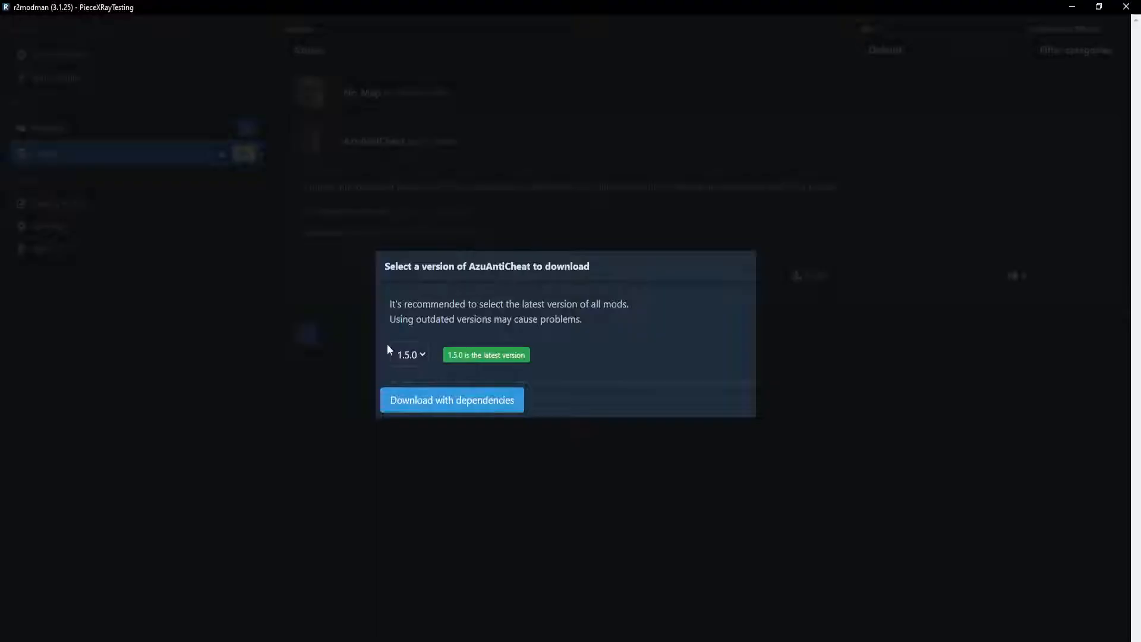
pyautogui.click(464, 399)
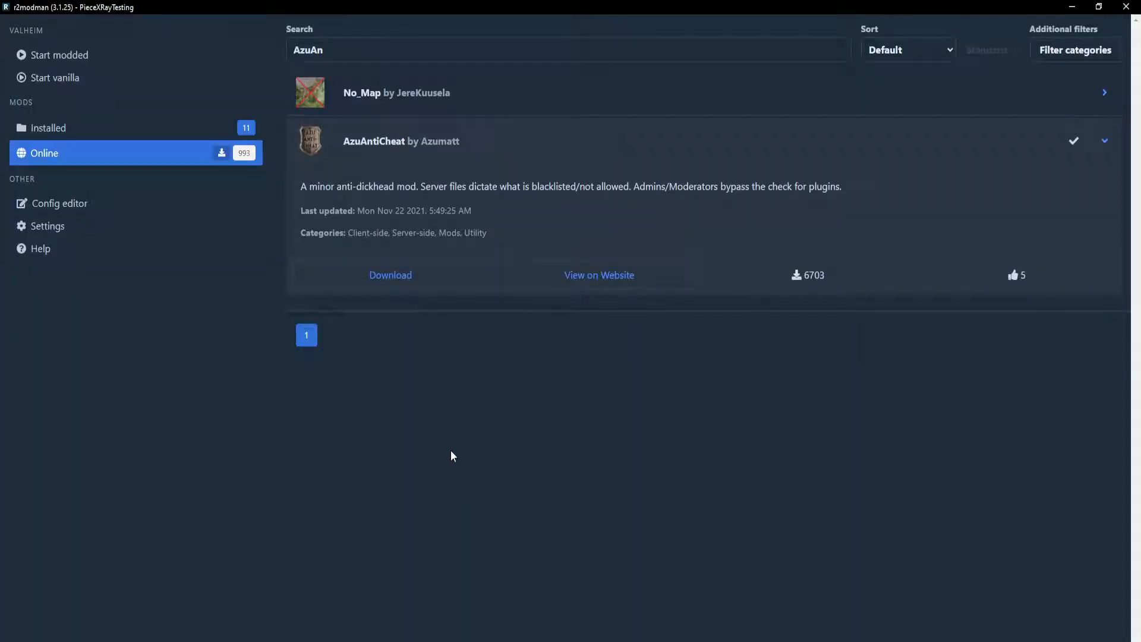
# Step: Review the BepInExPack_Valheim and AzuAntiCheat entries among the installed mods
pyautogui.click(136, 131)
pyautogui.click(608, 106)
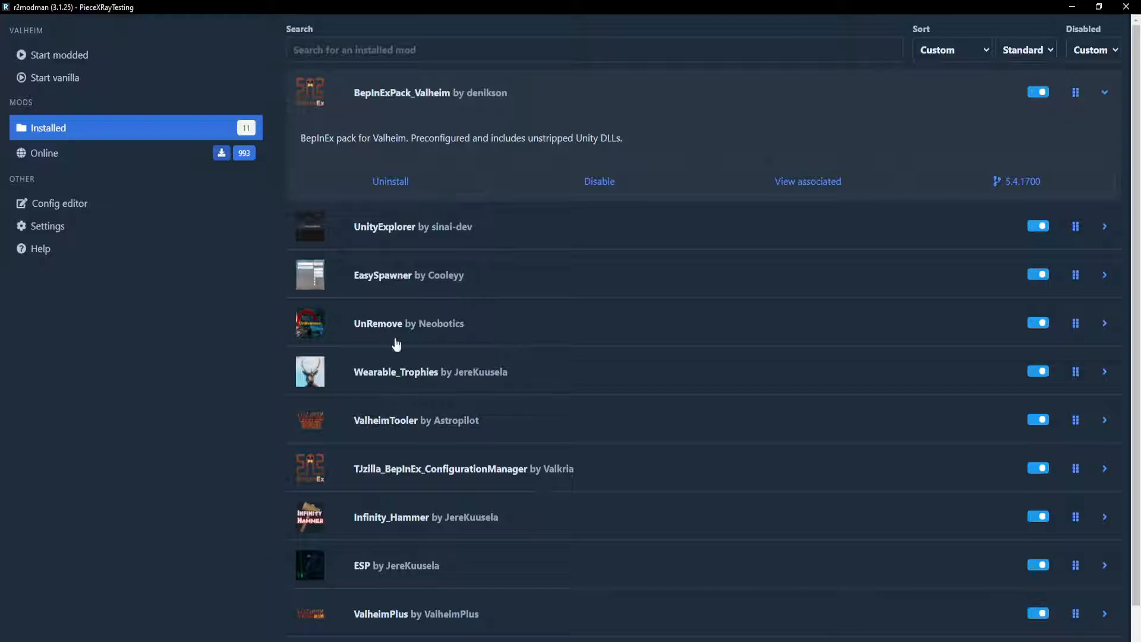
pyautogui.scroll(-1, 389, 357)
pyautogui.click(390, 615)
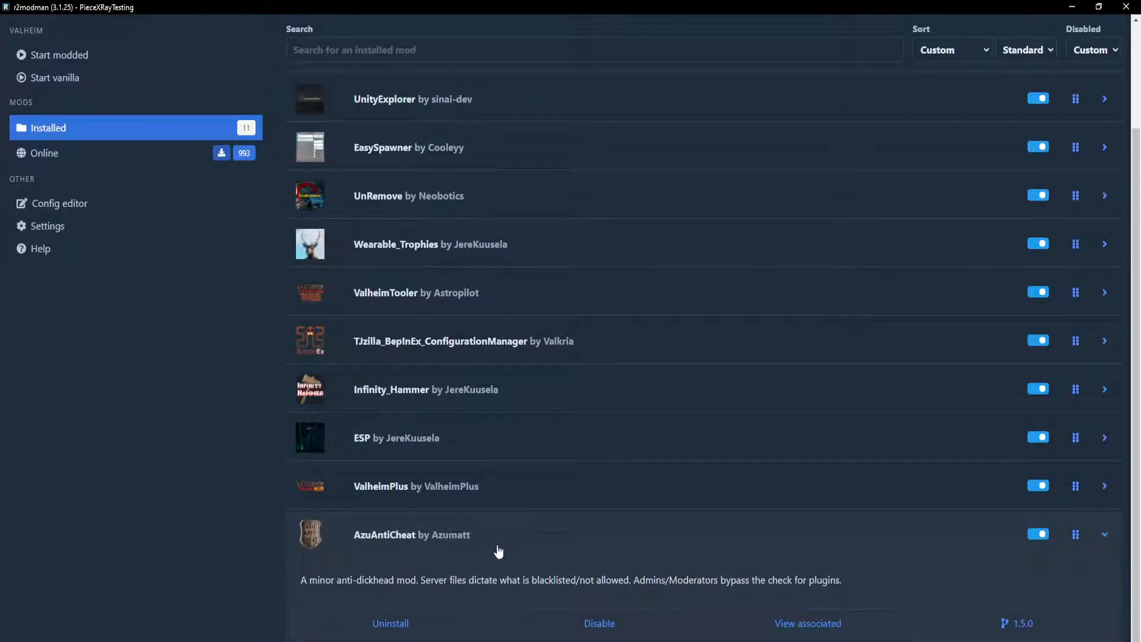
pyautogui.scroll(3, 498, 551)
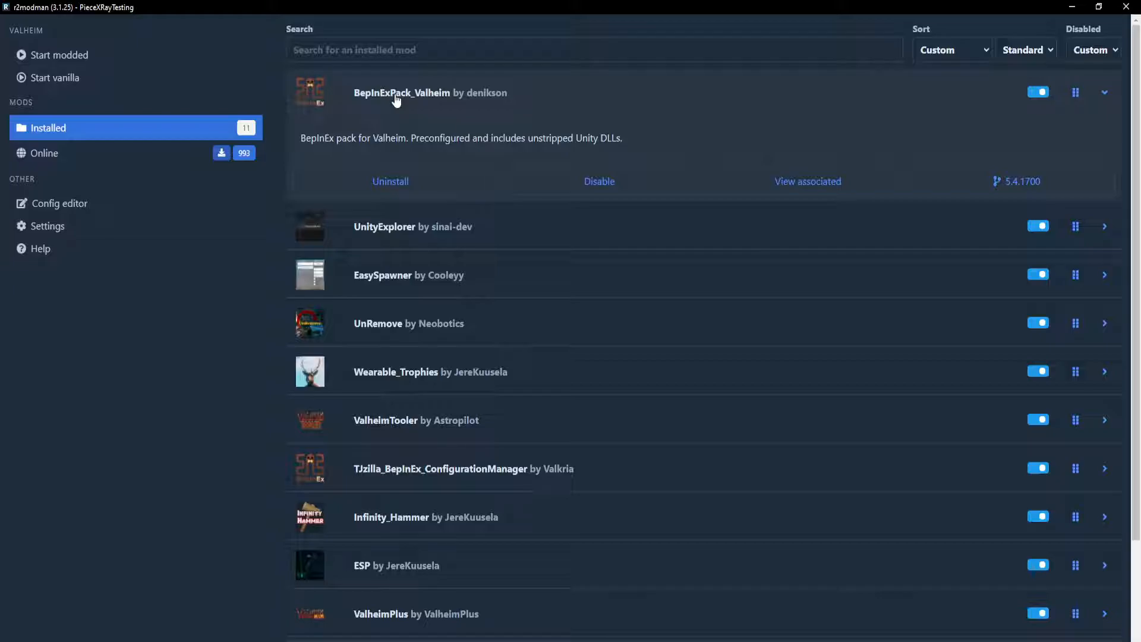
# Step: Open the current profile's folder in File Explorer and enter its BepInEx folder
pyautogui.click(89, 233)
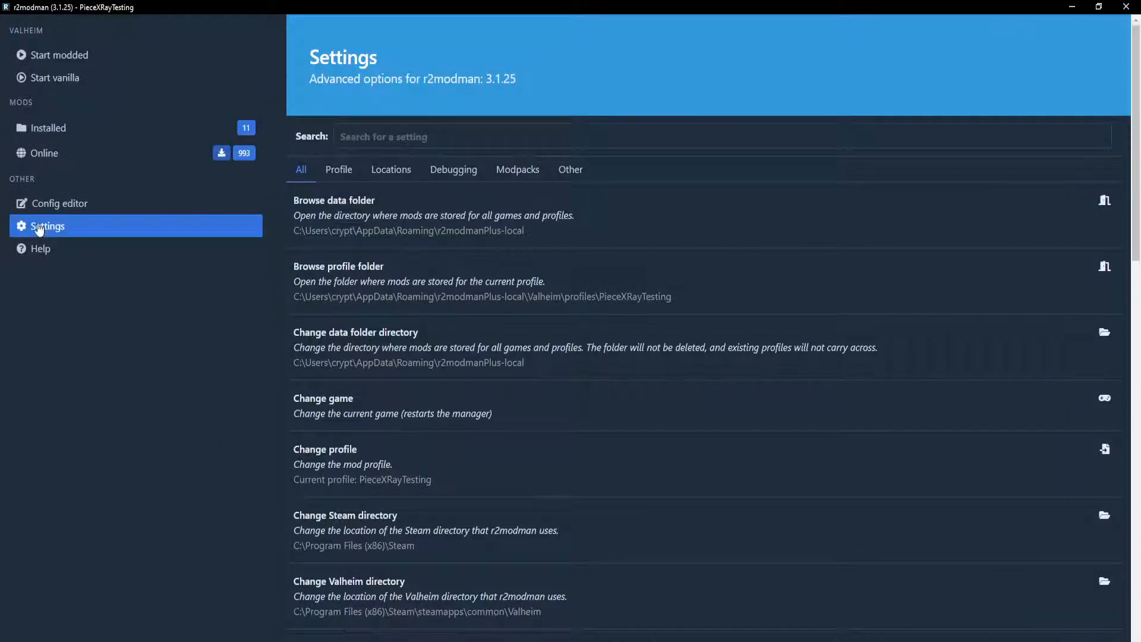
pyautogui.click(573, 304)
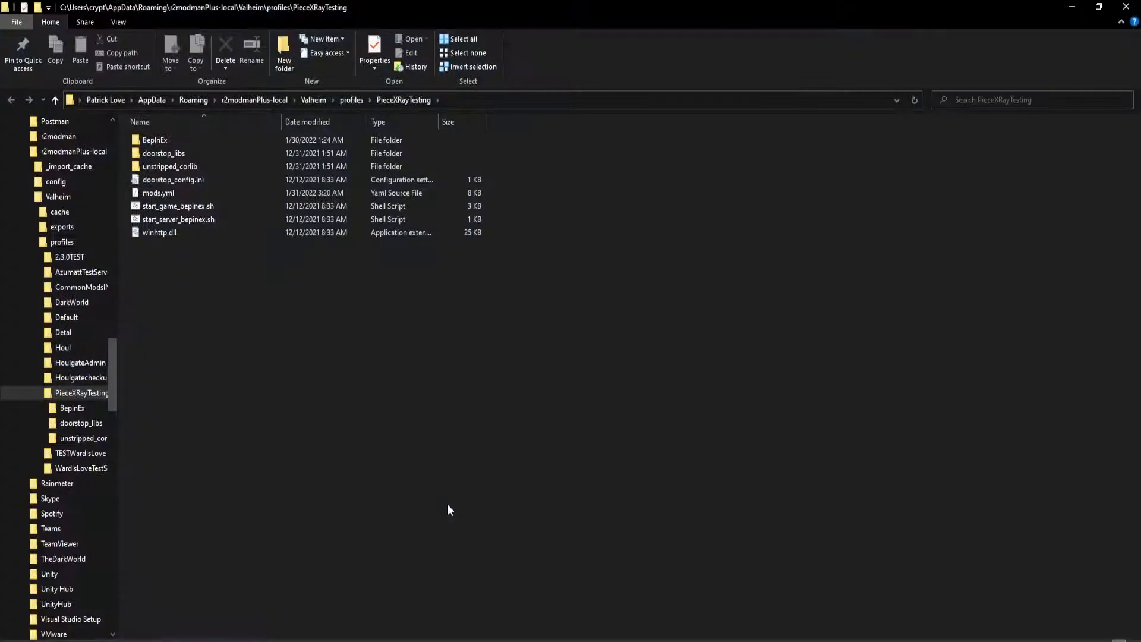
pyautogui.doubleClick(158, 140)
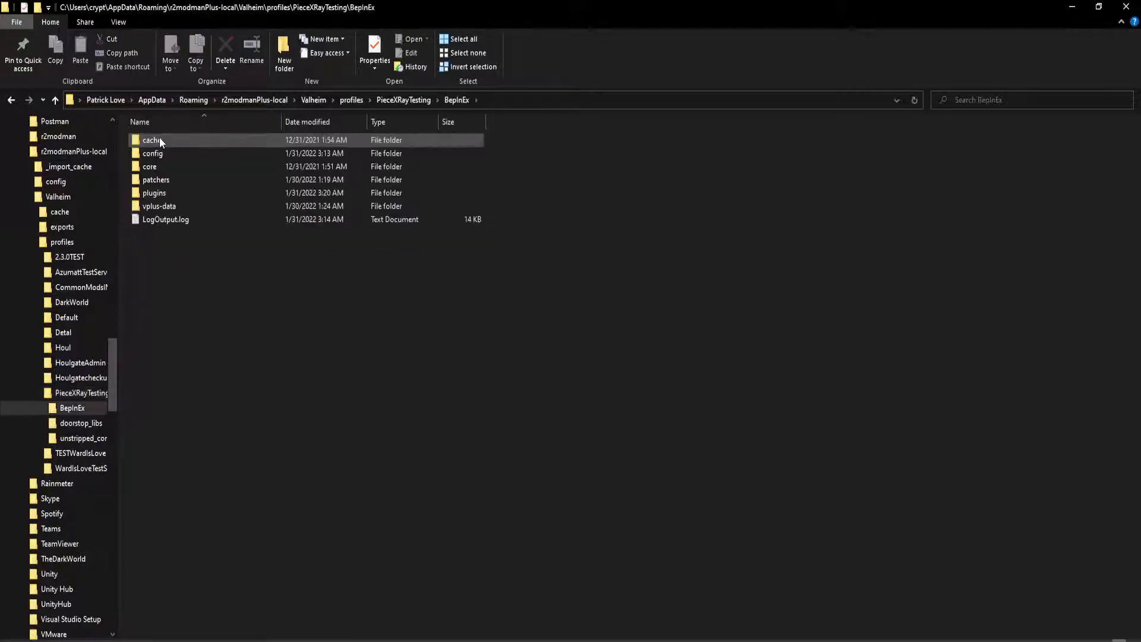
# Step: Check the contents of the patchers folder and return to the BepInEx folder
pyautogui.click(189, 196)
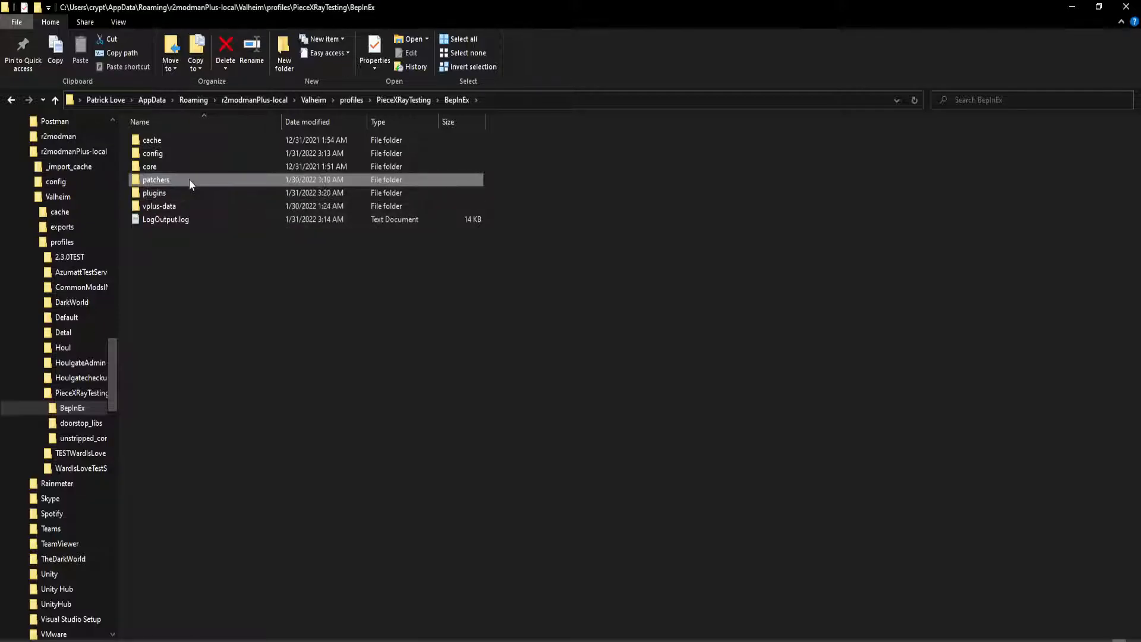
pyautogui.doubleClick(189, 179)
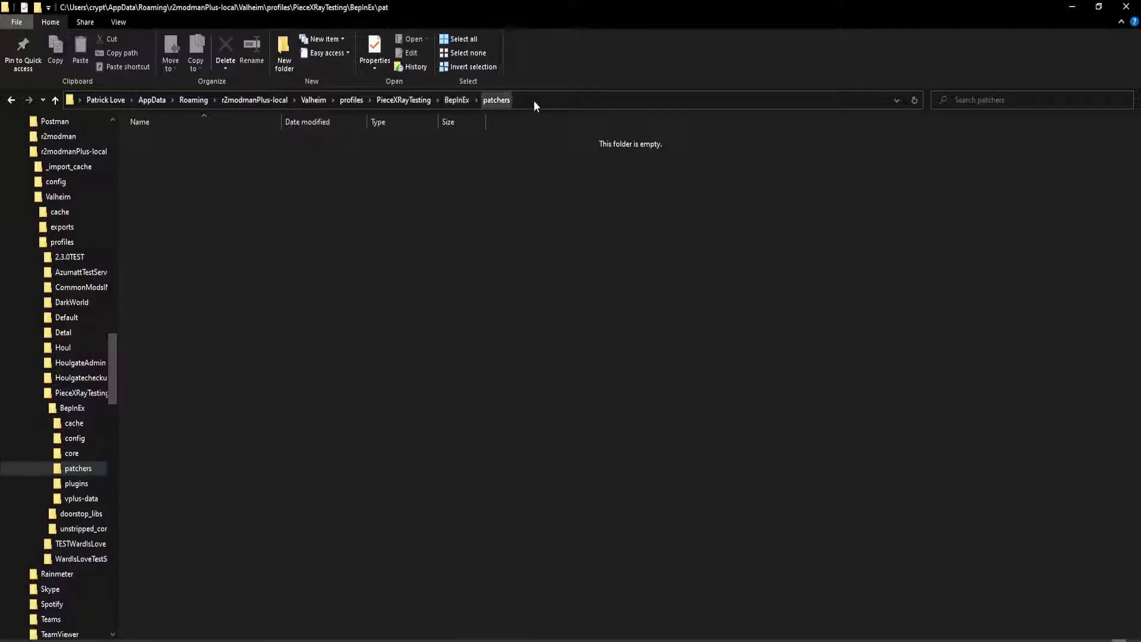
pyautogui.click(458, 101)
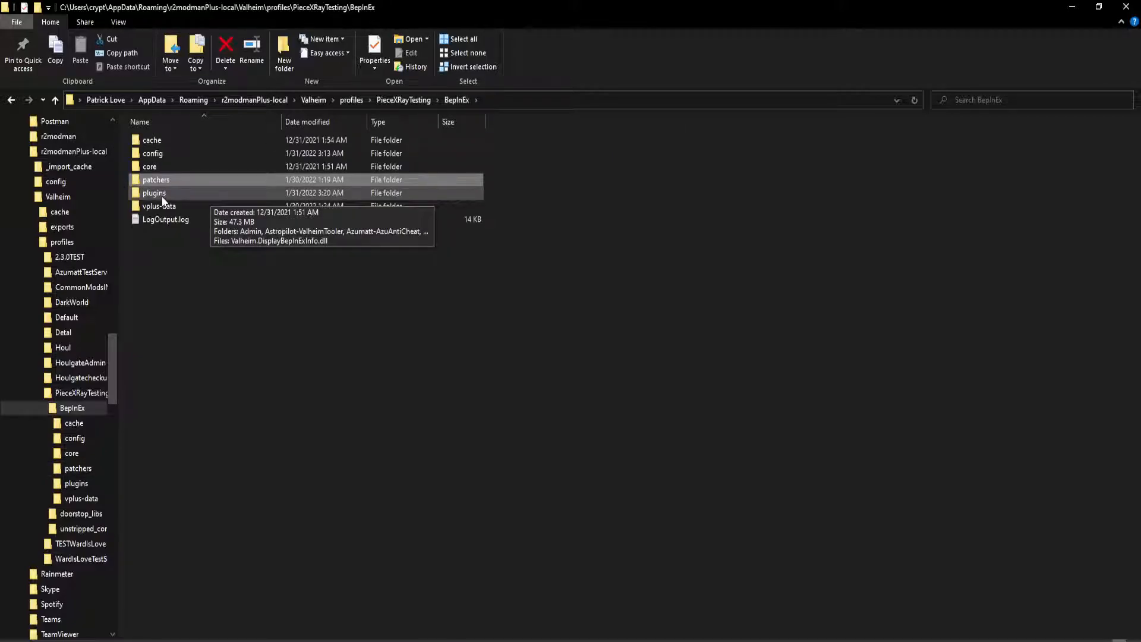
# Step: Open the plugins folder and review its mod folders and the Valheim.DisplayBepInExInfo.dll file
pyautogui.doubleClick(162, 196)
pyautogui.moveTo(212, 364); pyautogui.dragTo(167, 135)
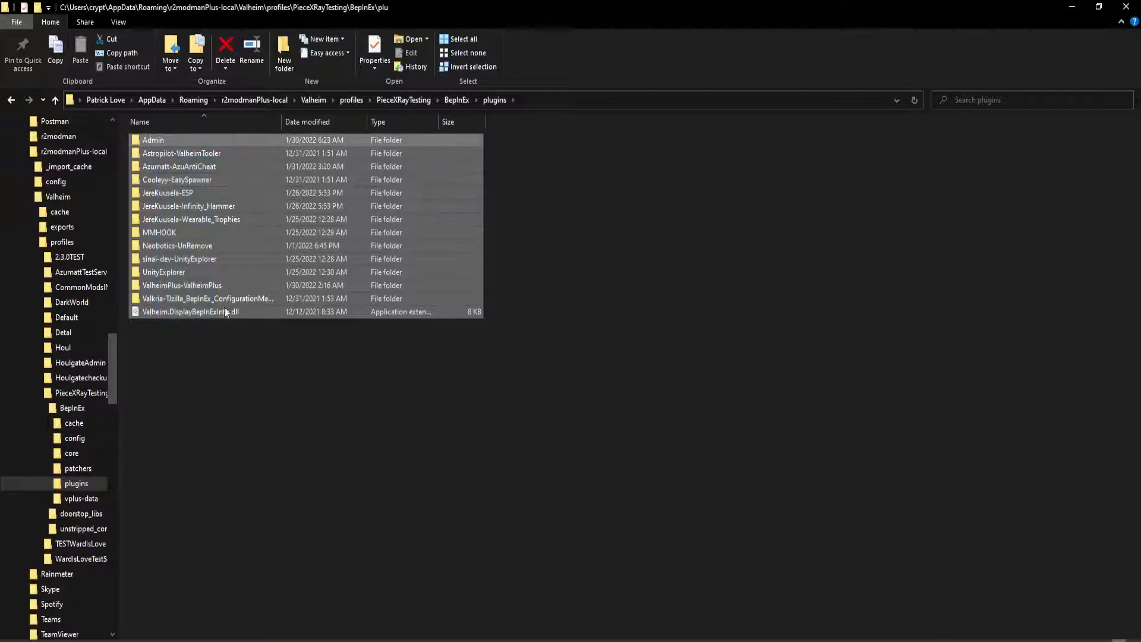
pyautogui.click(231, 360)
pyautogui.click(213, 313)
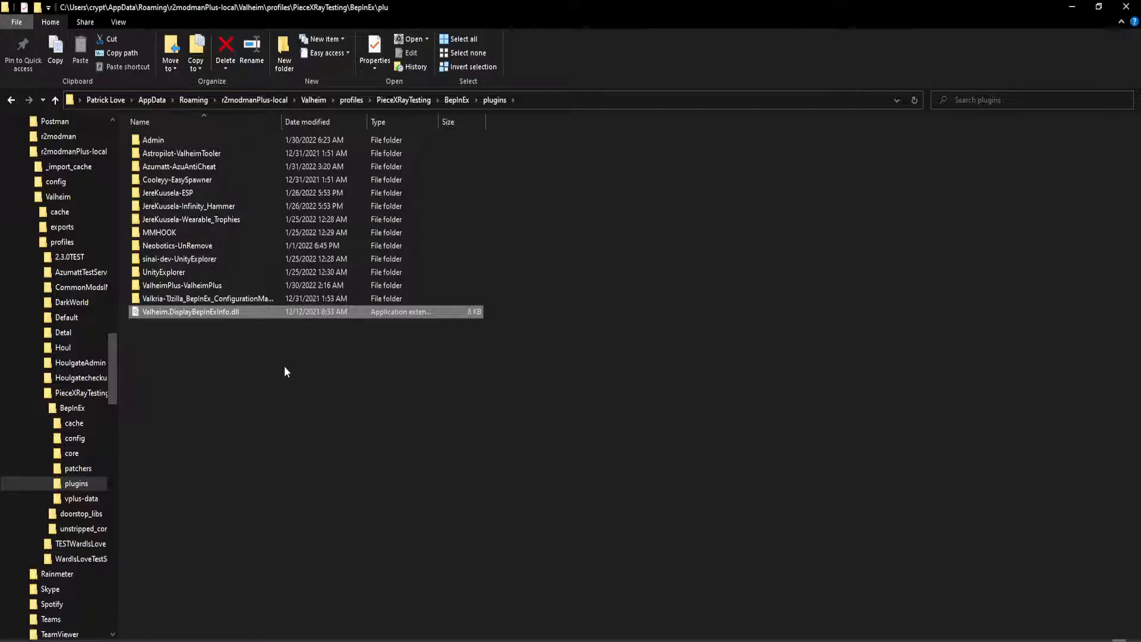
pyautogui.moveTo(241, 377); pyautogui.dragTo(153, 165)
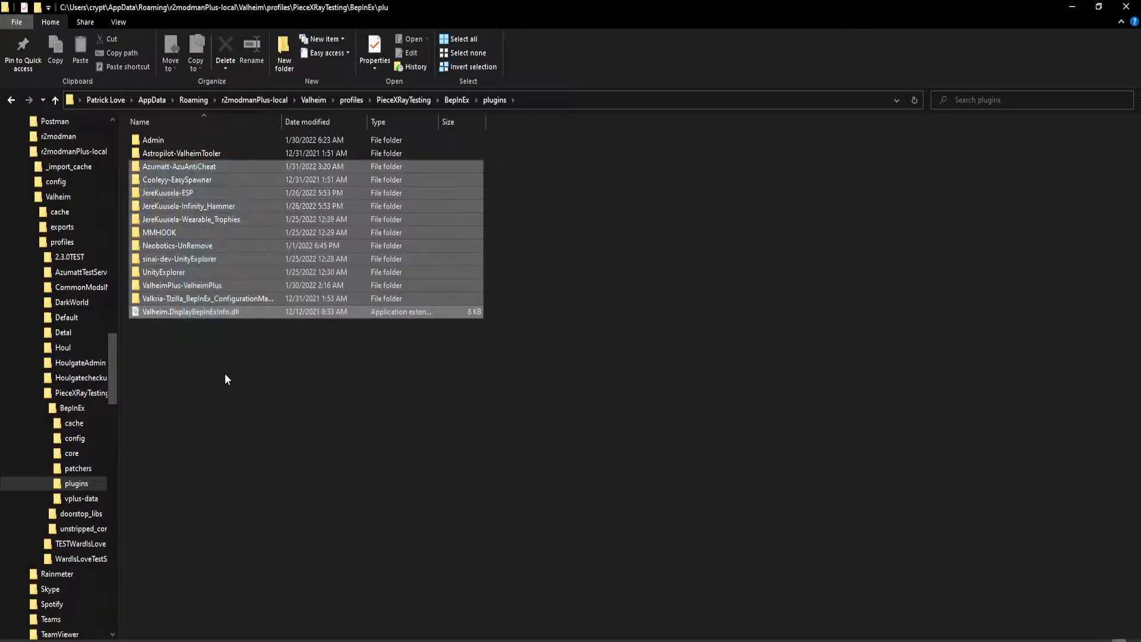
pyautogui.click(226, 379)
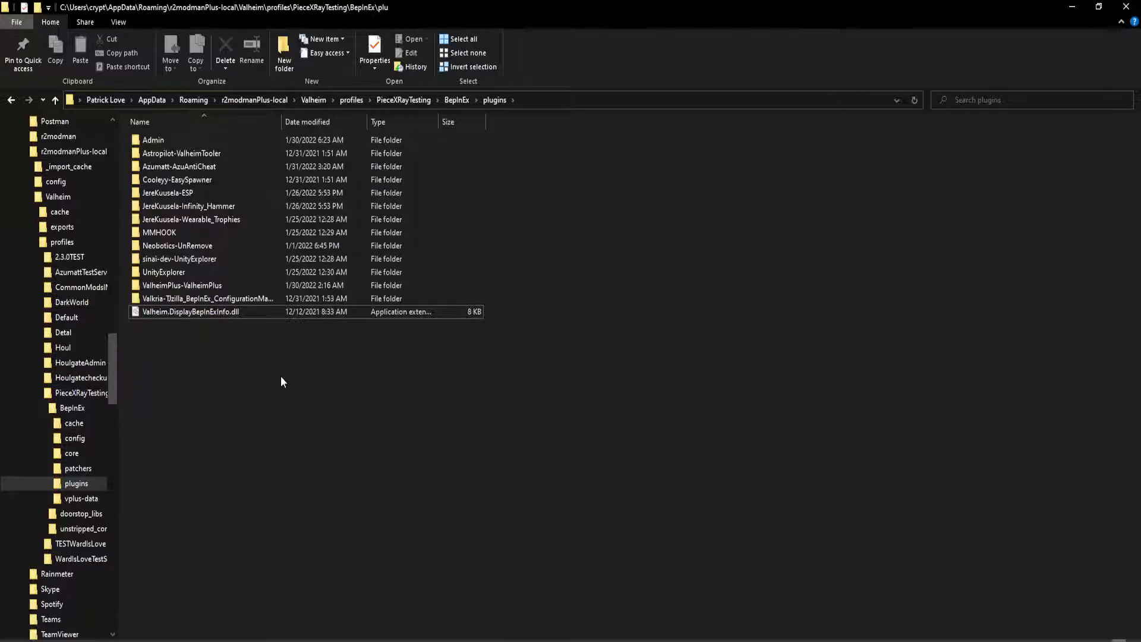
# Step: Open the Azumatt-AzuAntiCheat folder and examine its files, including IssueResolvers.zip
pyautogui.doubleClick(237, 167)
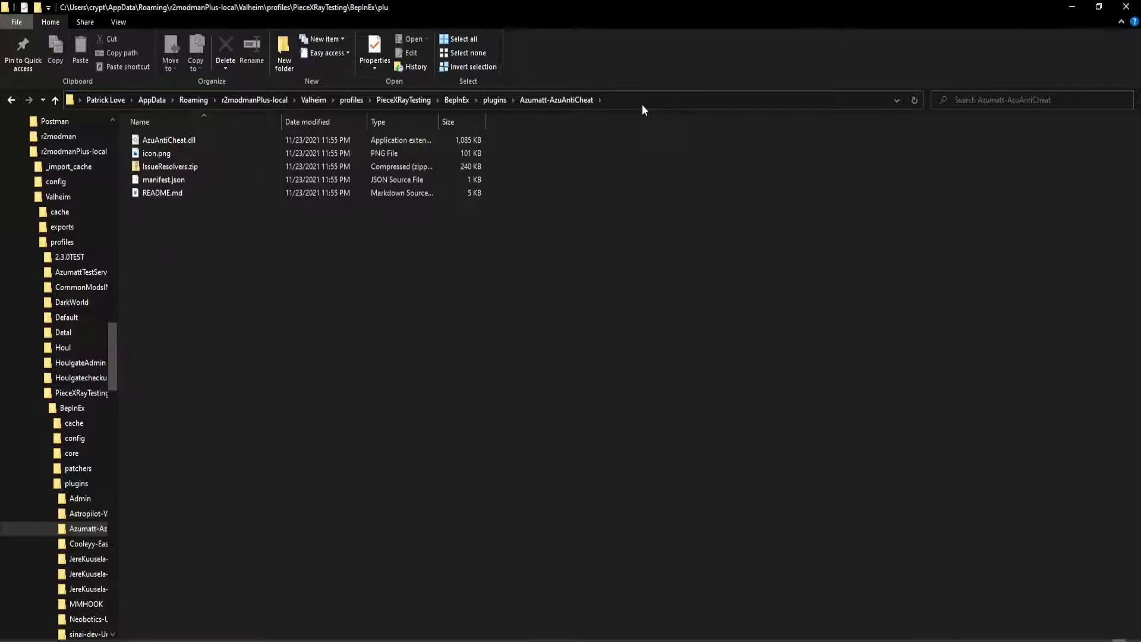
pyautogui.click(229, 172)
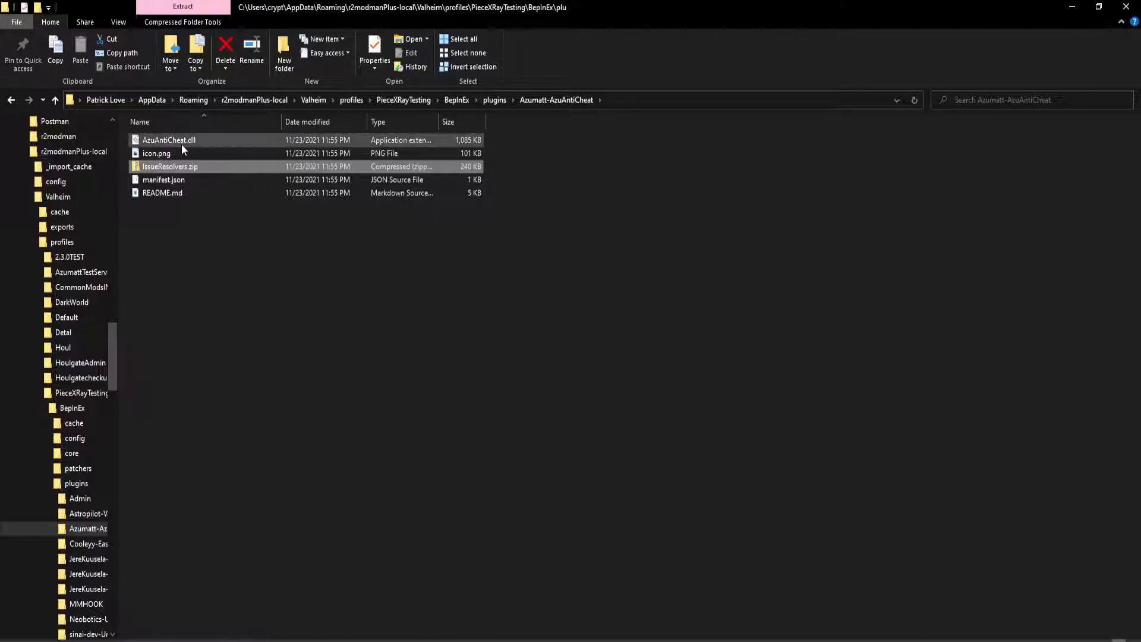
pyautogui.click(201, 259)
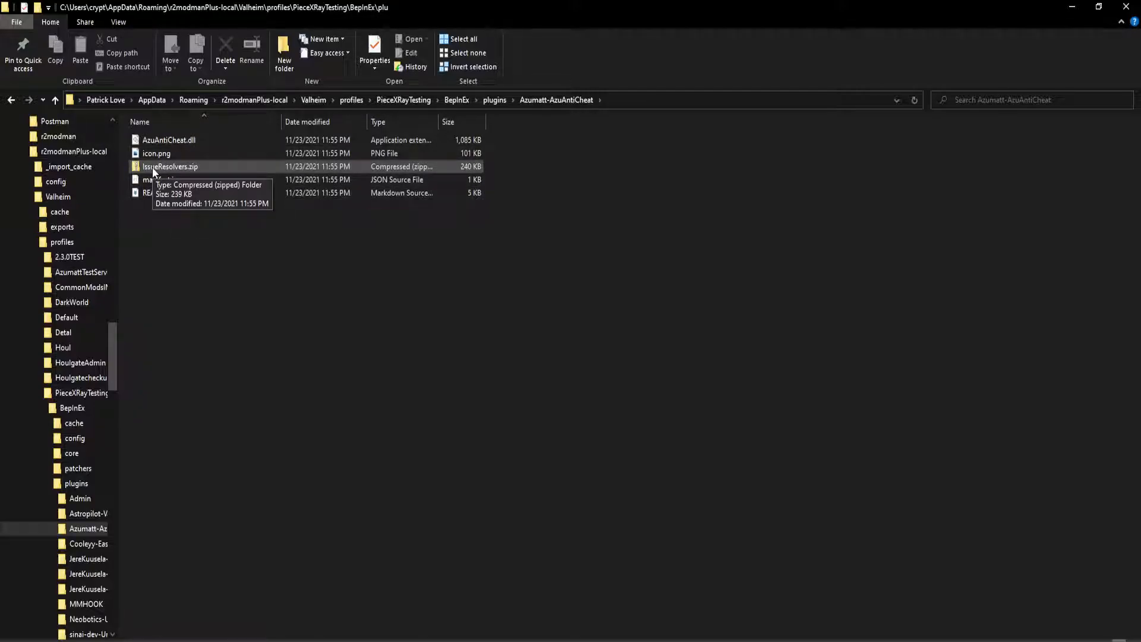
pyautogui.moveTo(216, 284); pyautogui.dragTo(156, 109)
pyautogui.click(201, 281)
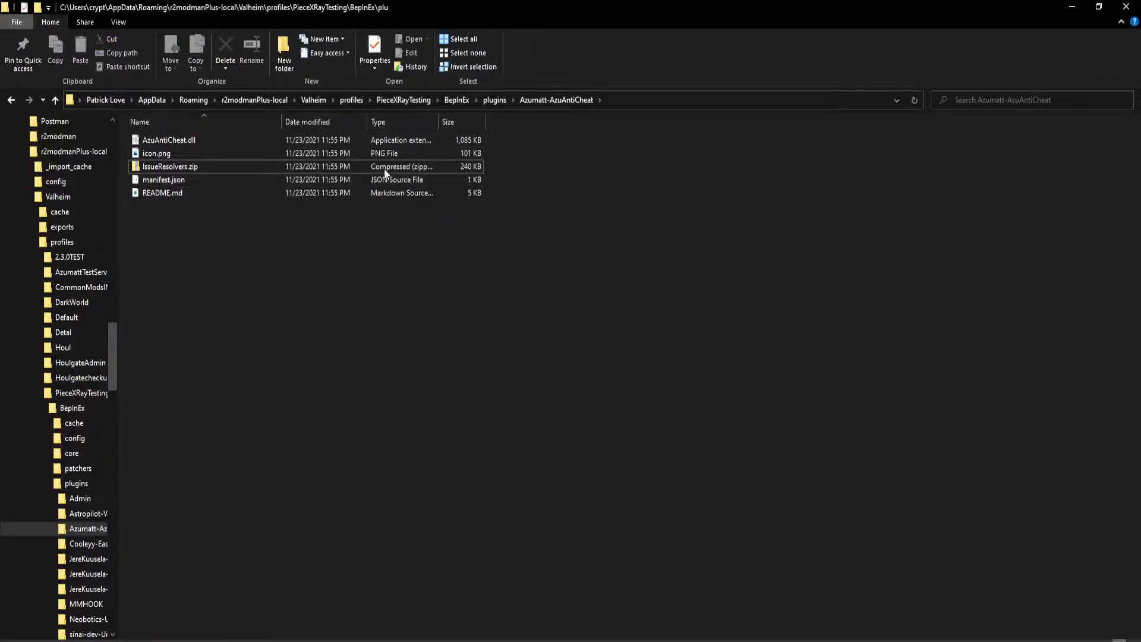
# Step: Locate AzuAntiCheat.cfg in the BepInEx config folder, and return to the BepInEx folder
pyautogui.click(493, 100)
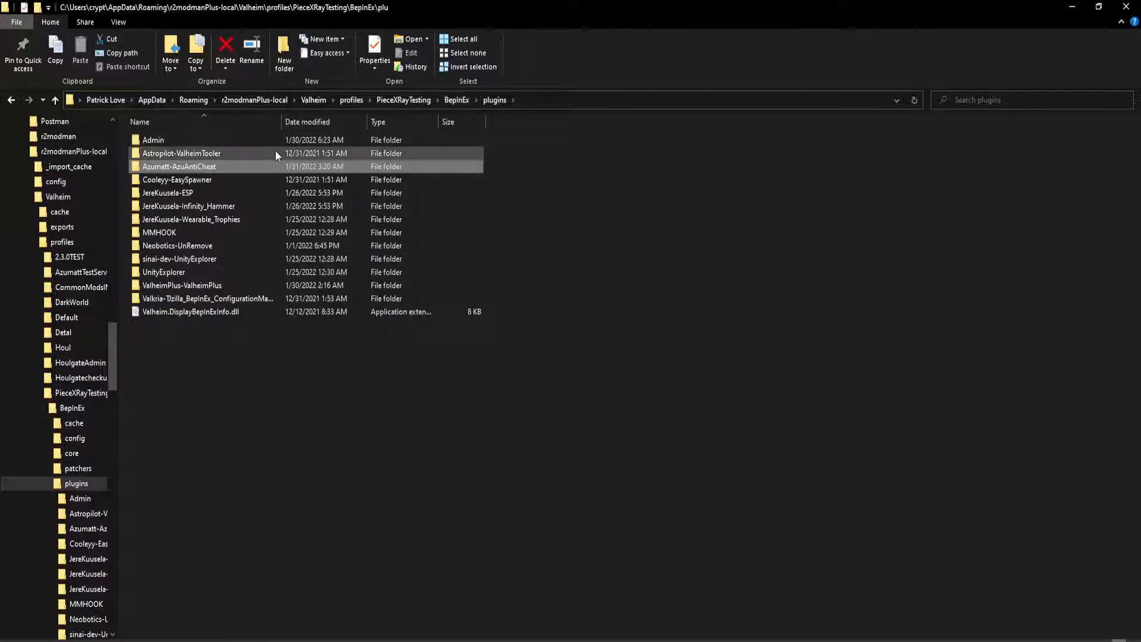
pyautogui.click(558, 159)
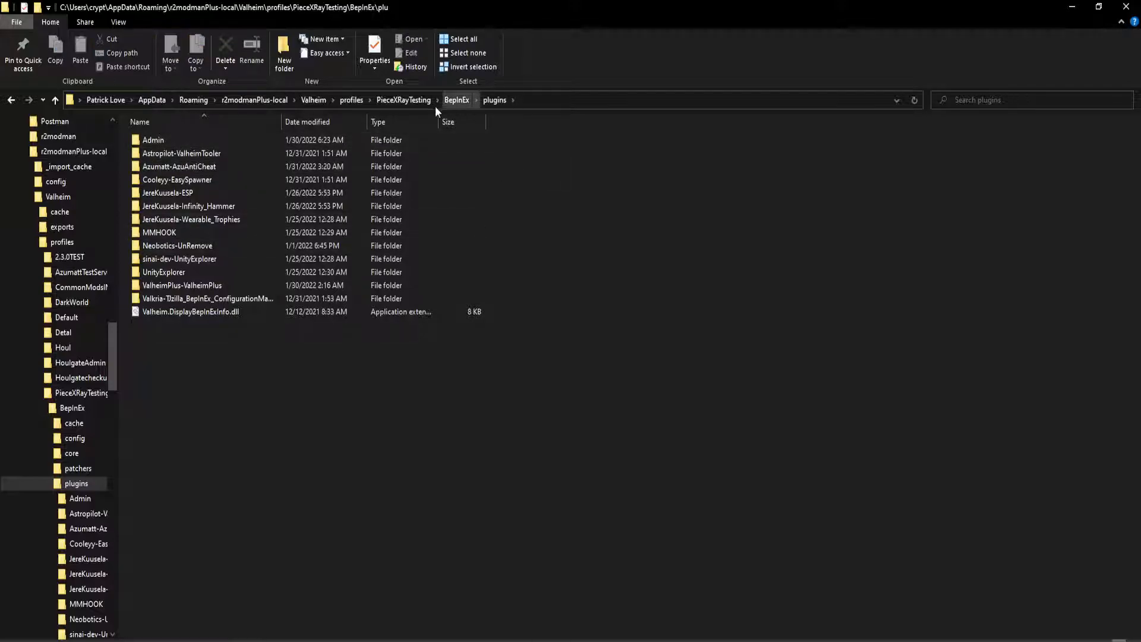
pyautogui.click(470, 99)
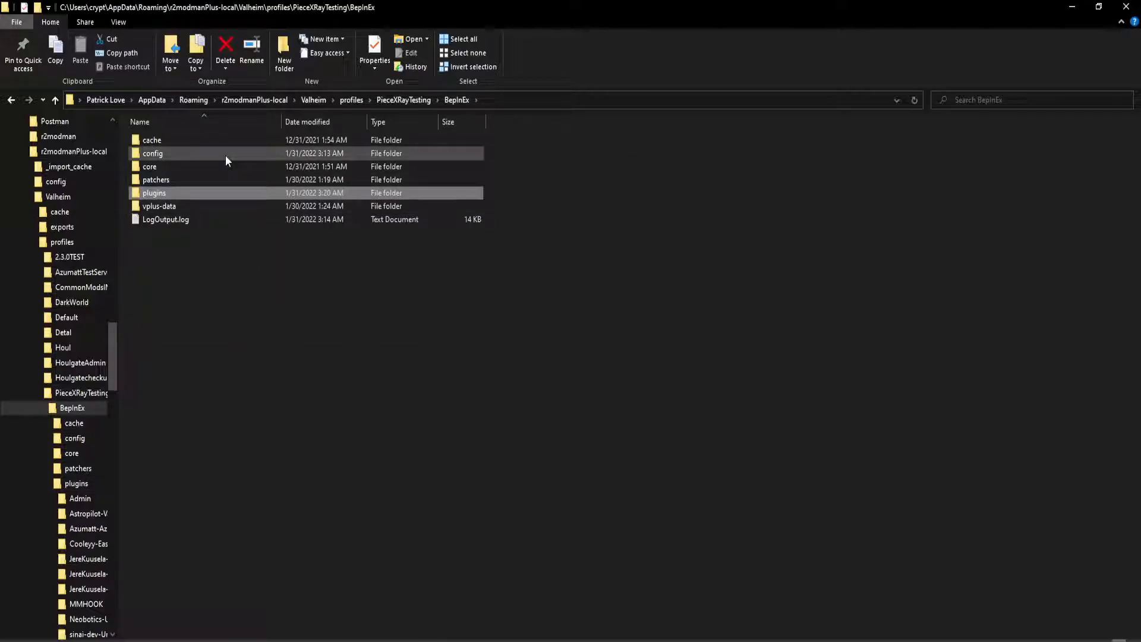
pyautogui.doubleClick(186, 152)
pyautogui.click(201, 220)
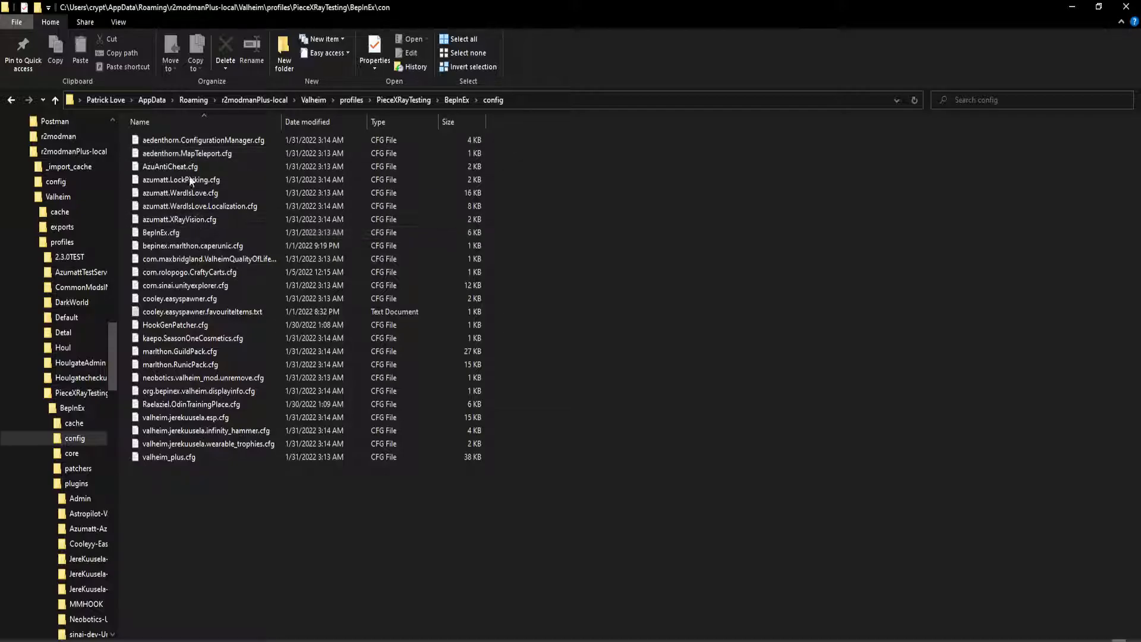
pyautogui.click(185, 166)
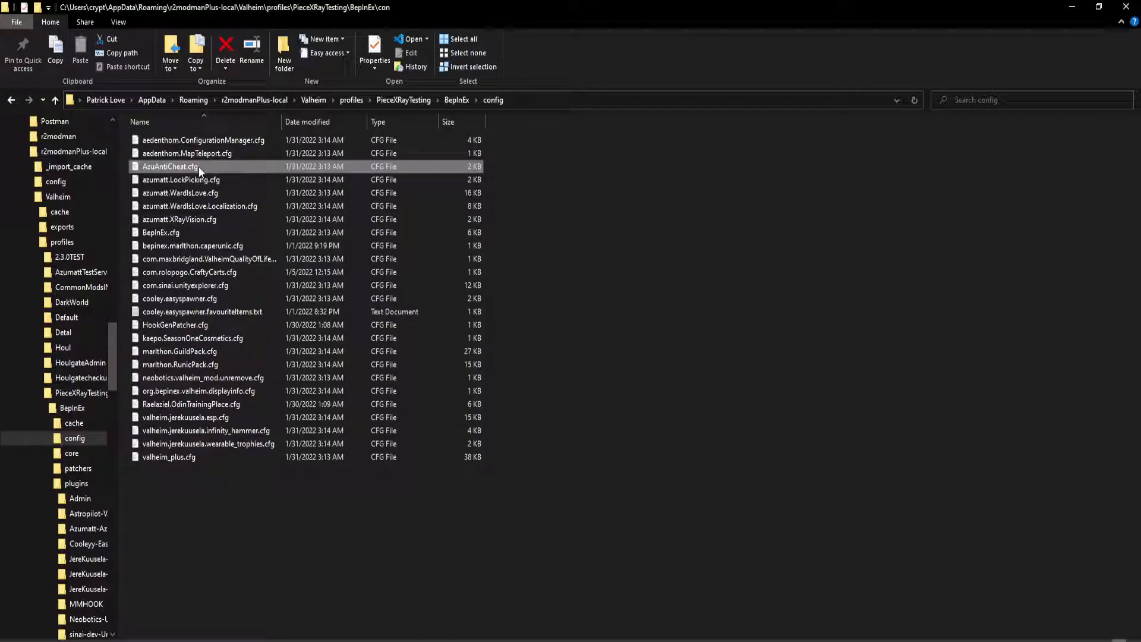
pyautogui.click(456, 101)
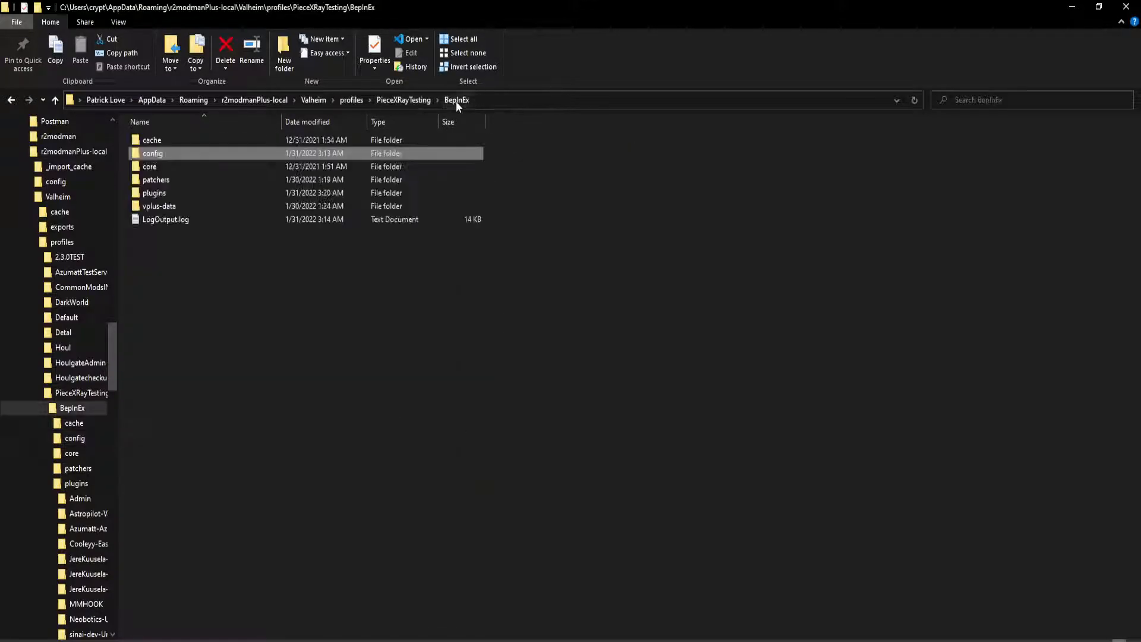
pyautogui.click(396, 305)
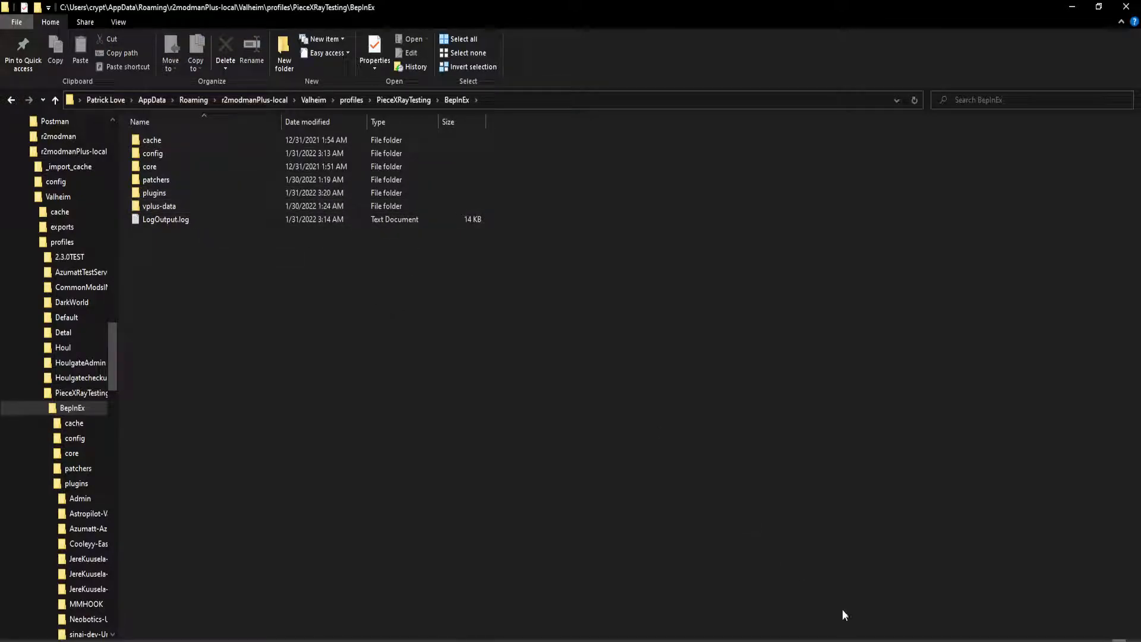
# Step: Launch Valheim with mods, quit the game once it has loaded, and dismiss the launch message in r2modman
pyautogui.rightClick(888, 637)
pyautogui.click(860, 571)
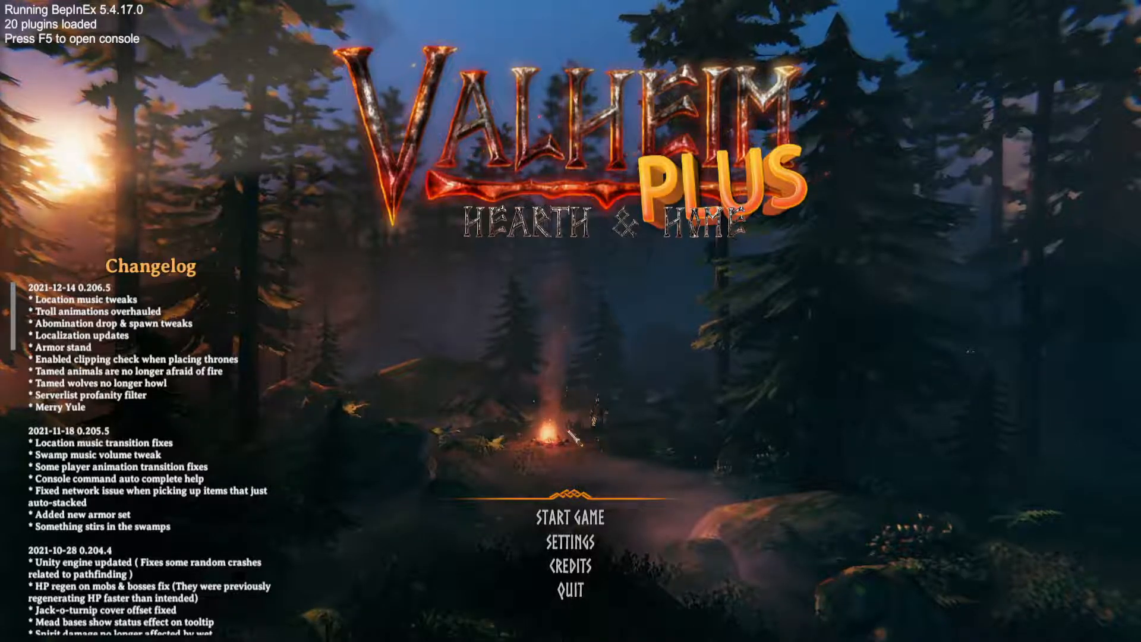
pyautogui.click(572, 590)
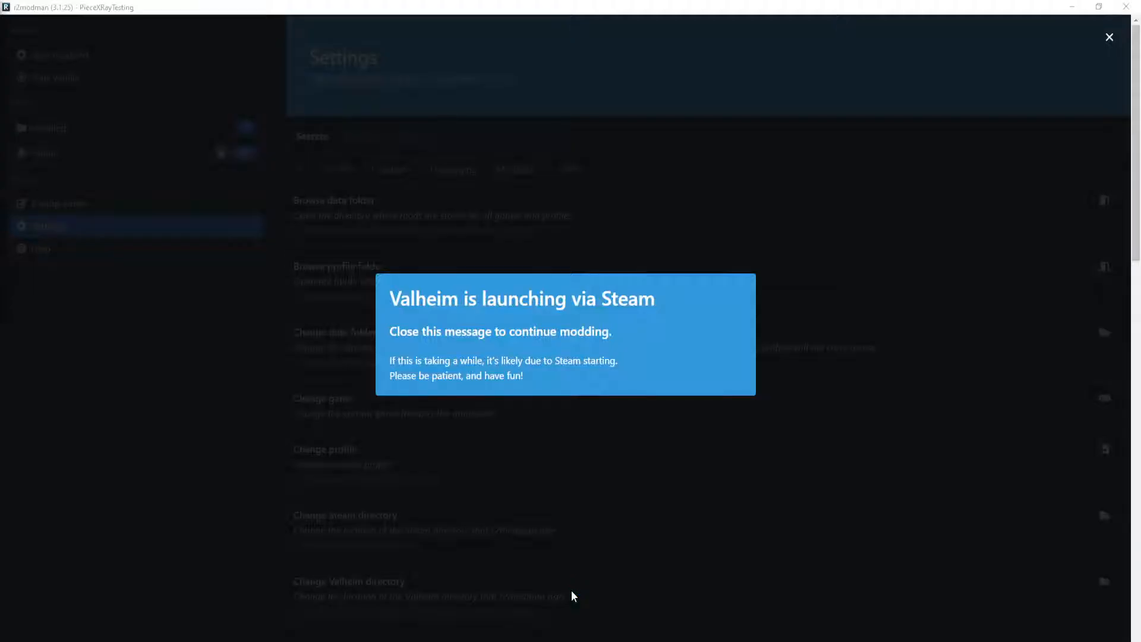
pyautogui.click(134, 365)
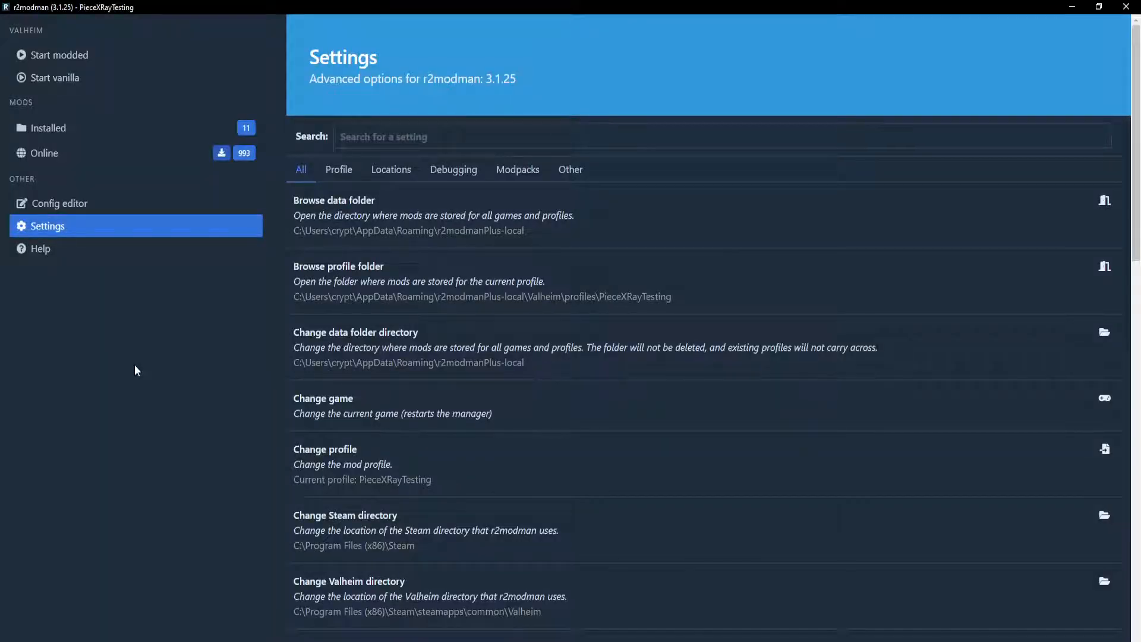
# Step: Reopen the profile's plugins folder, enter its AzuAntiCheat folder, and select myBepInNames.txt and myDLLNames.txt
pyautogui.click(432, 274)
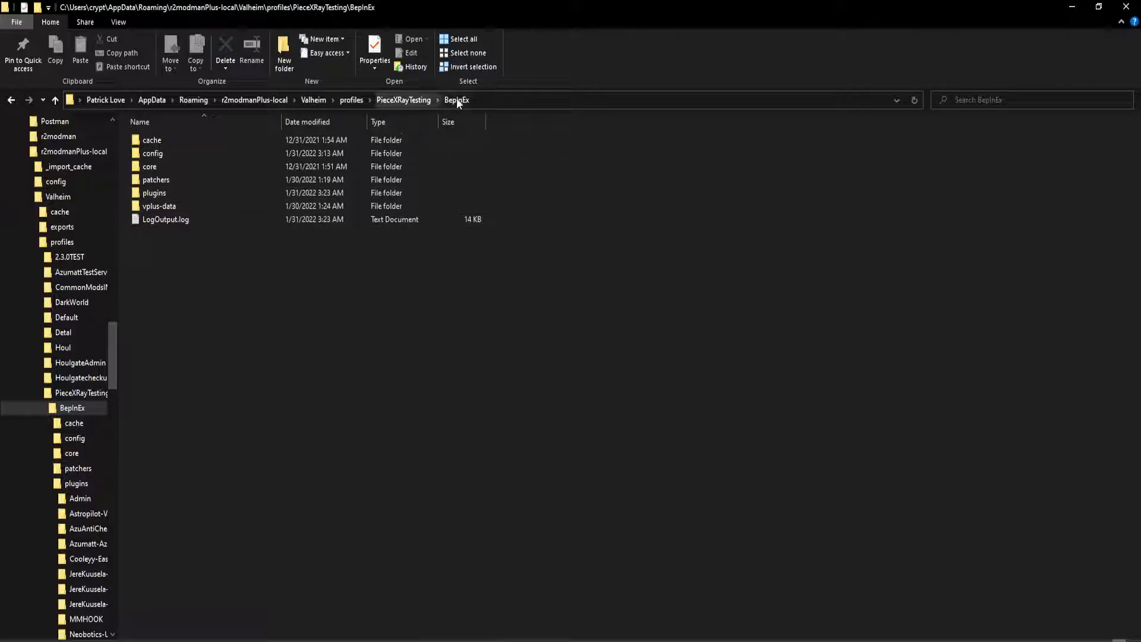
pyautogui.doubleClick(181, 191)
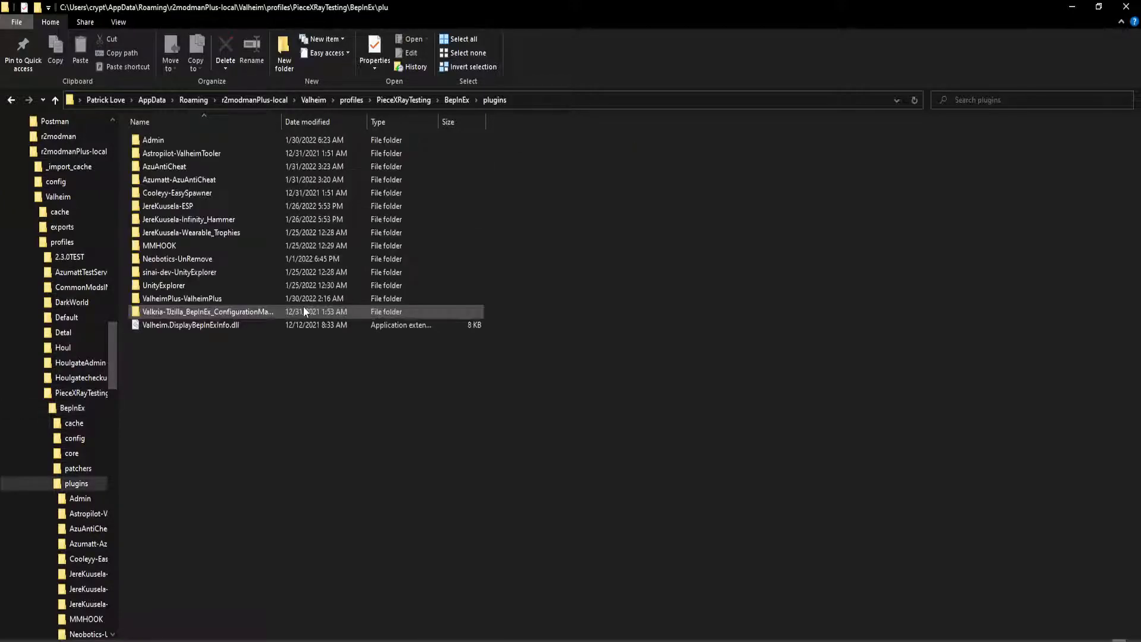
pyautogui.click(160, 169)
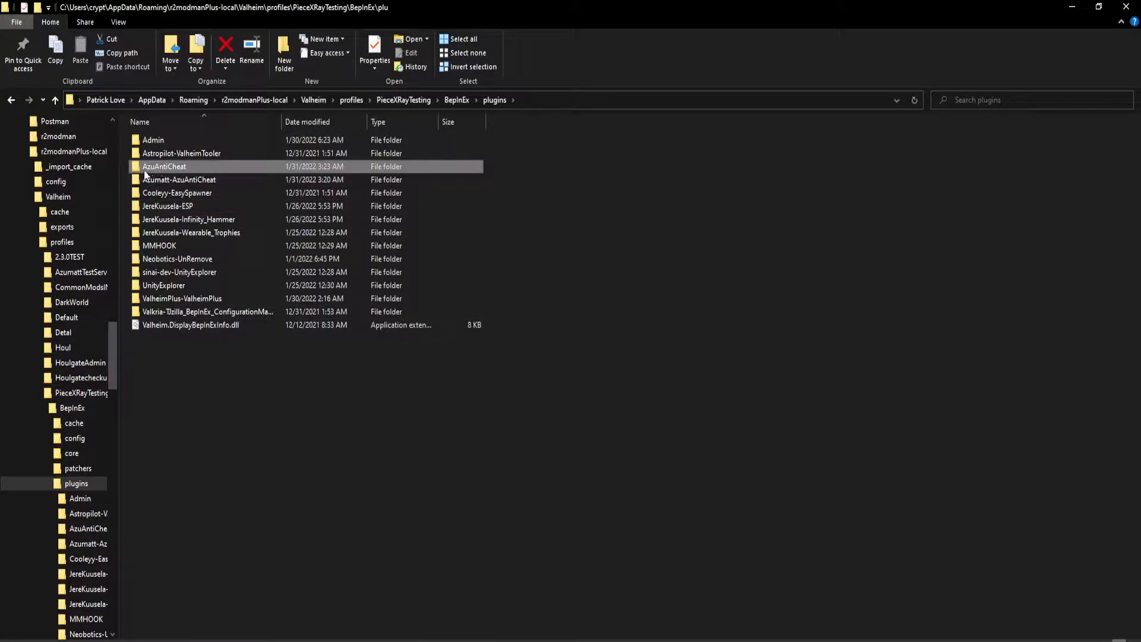
pyautogui.doubleClick(226, 166)
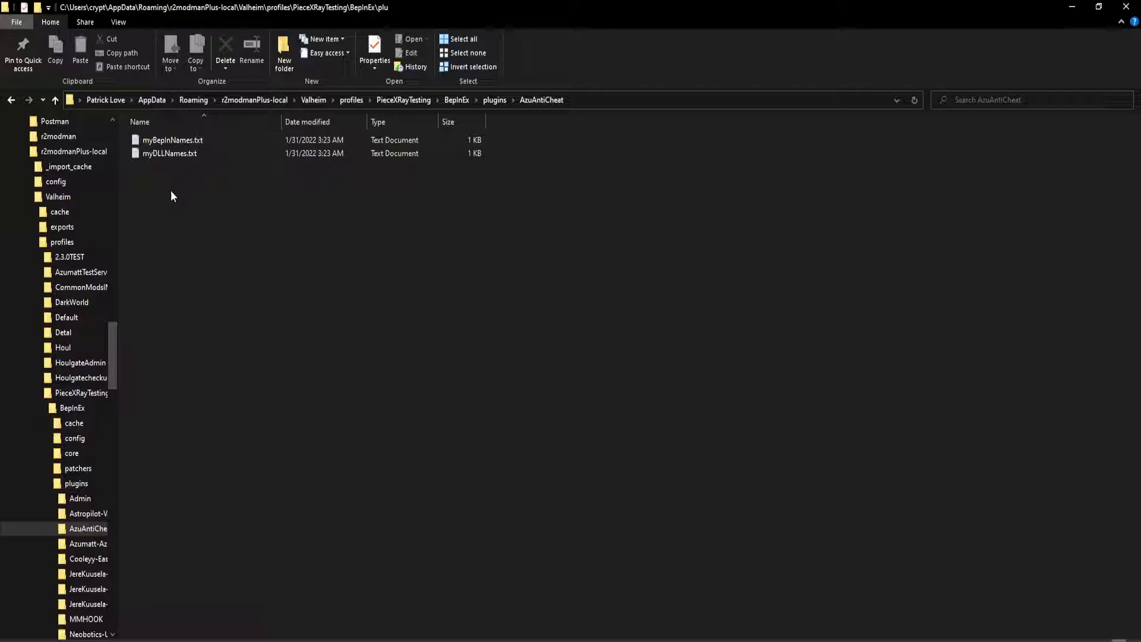
pyautogui.moveTo(170, 190); pyautogui.dragTo(160, 141)
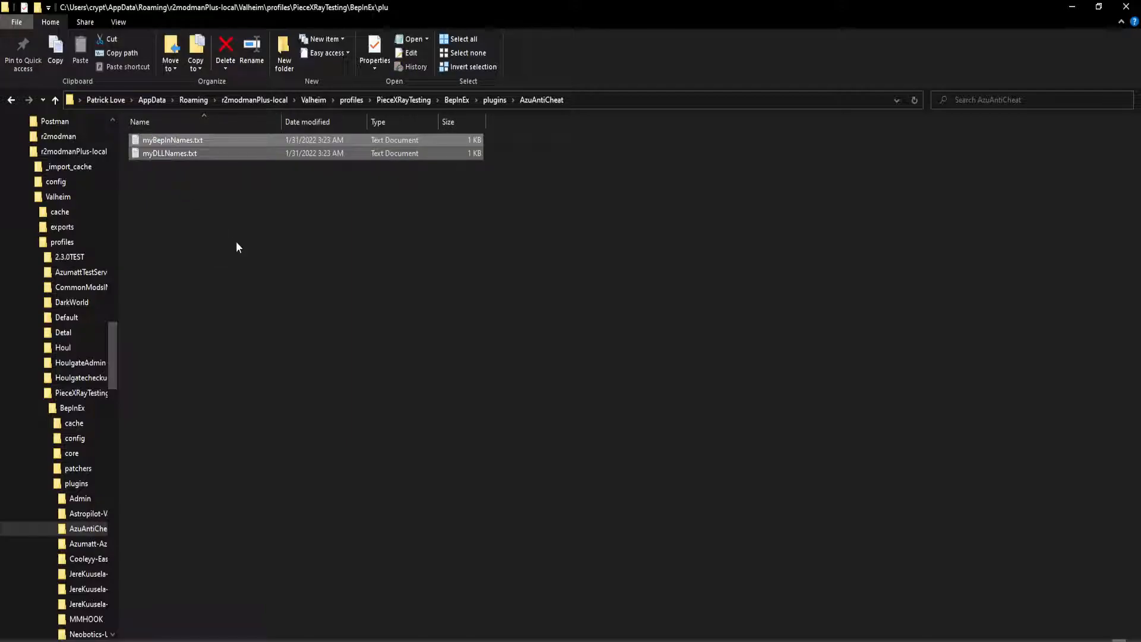
# Step: Compare the contents of the AzuAntiCheat and Azumatt-AzuAntiCheat folders inside the profile's plugins folder
pyautogui.click(210, 208)
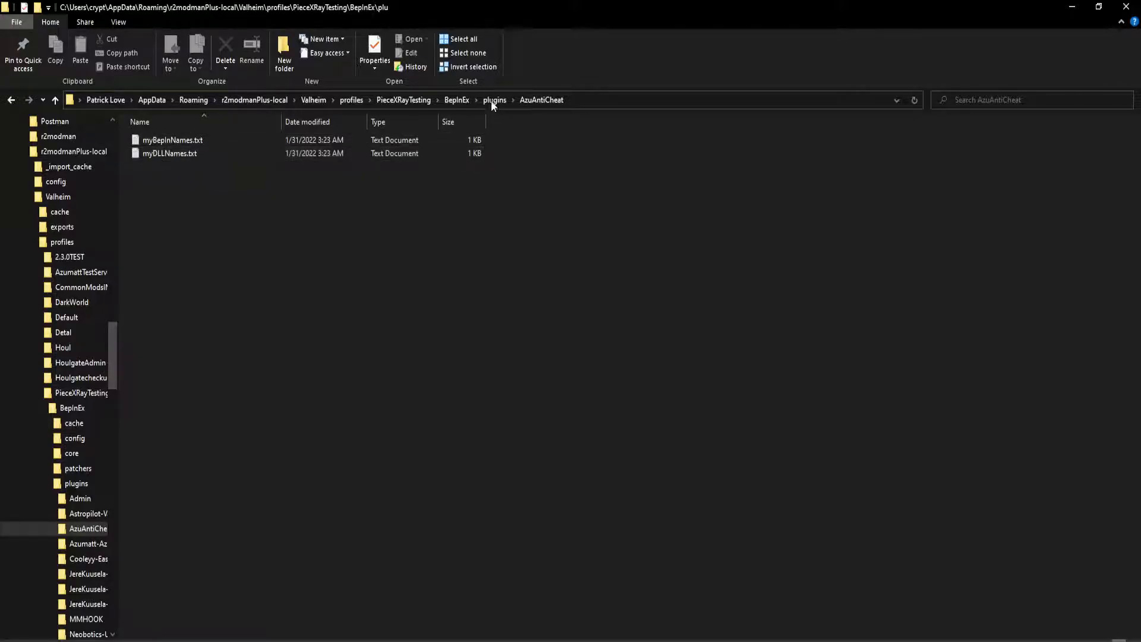
pyautogui.doubleClick(190, 179)
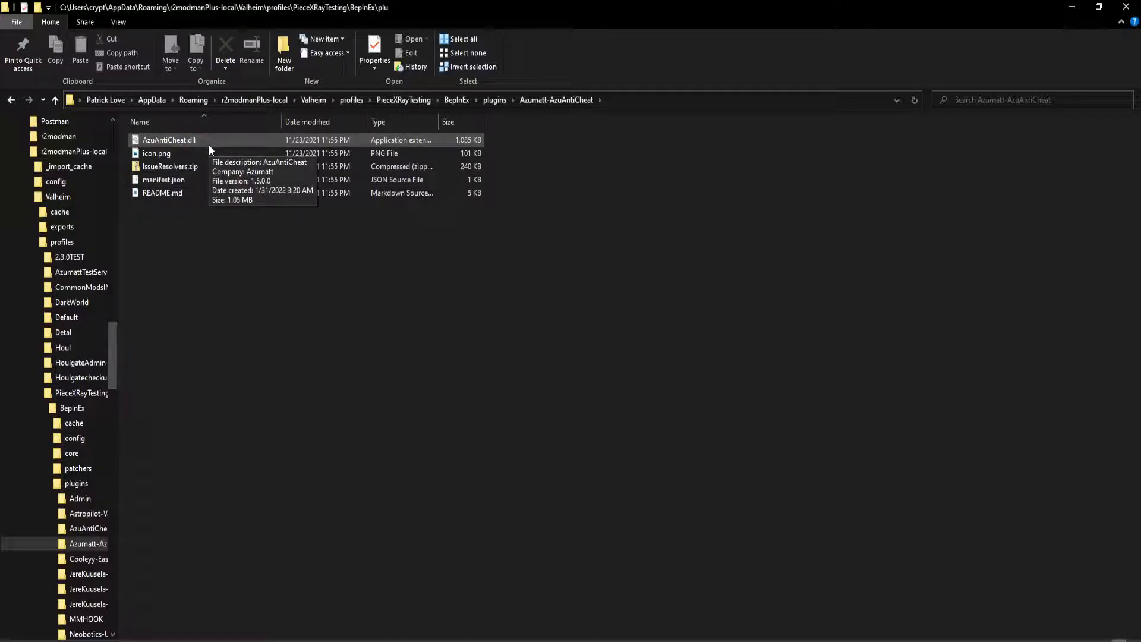
pyautogui.click(462, 100)
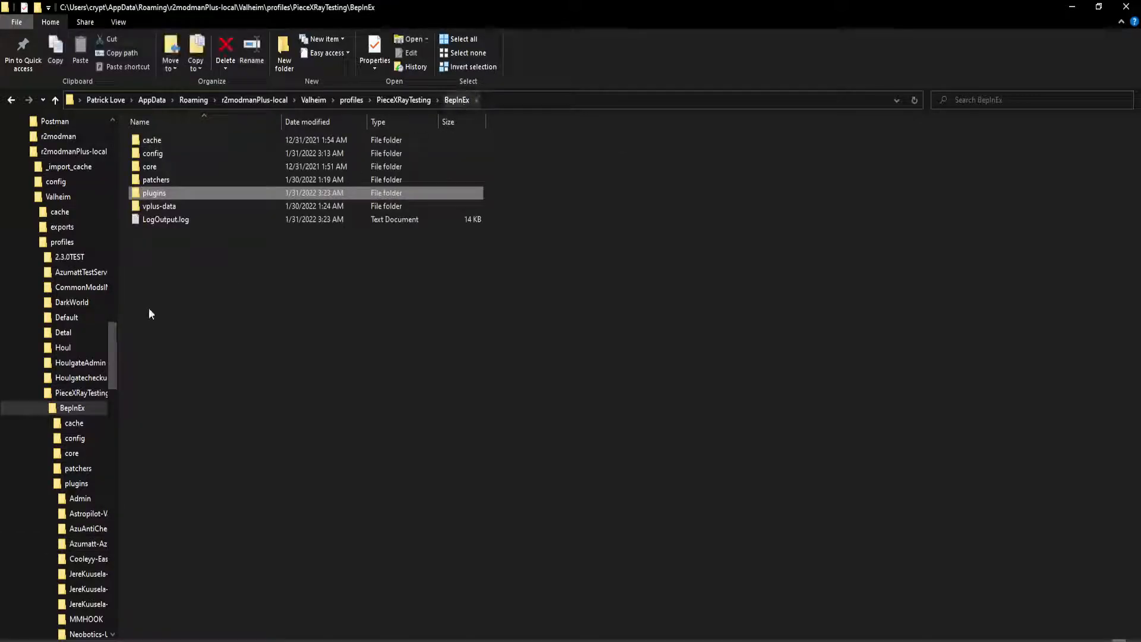
pyautogui.doubleClick(201, 193)
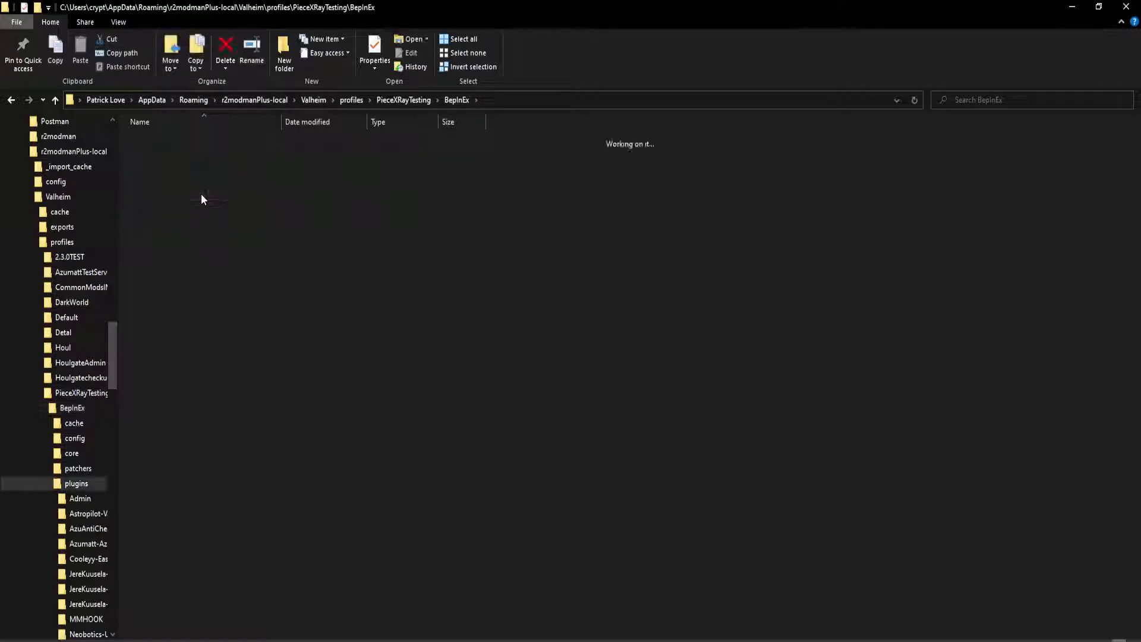
pyautogui.doubleClick(188, 167)
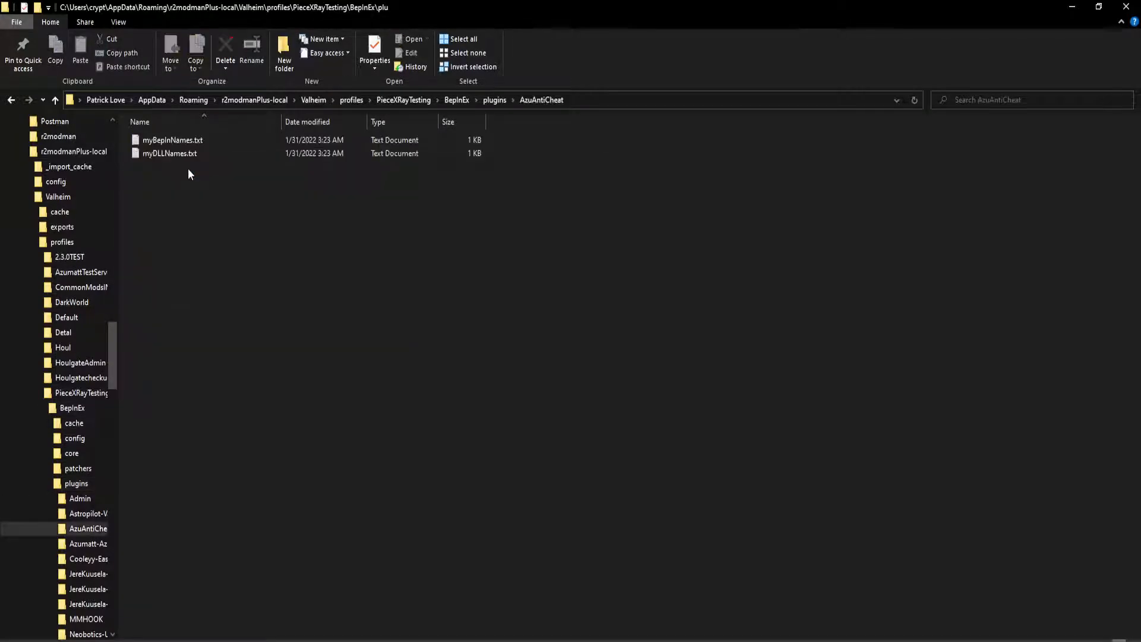
pyautogui.click(493, 100)
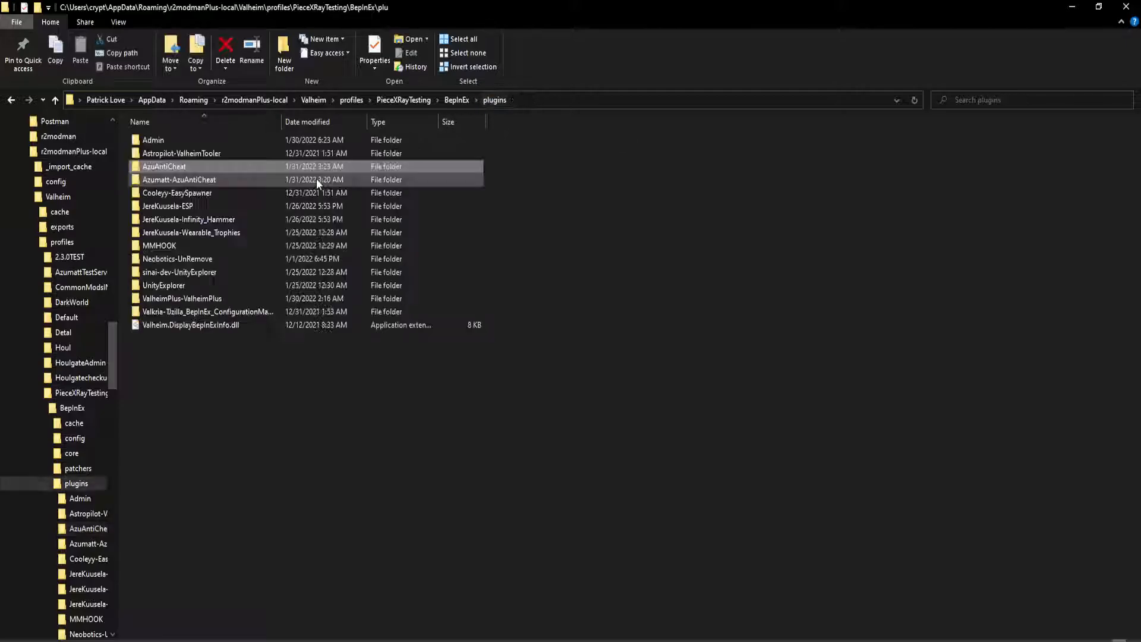
pyautogui.click(203, 185)
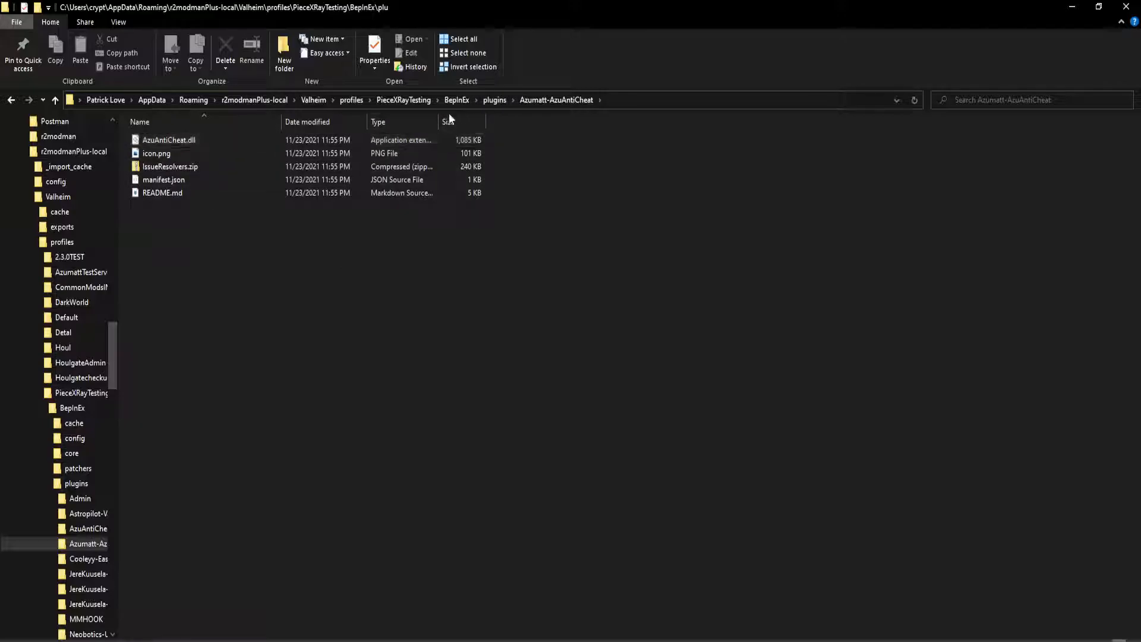
pyautogui.click(494, 101)
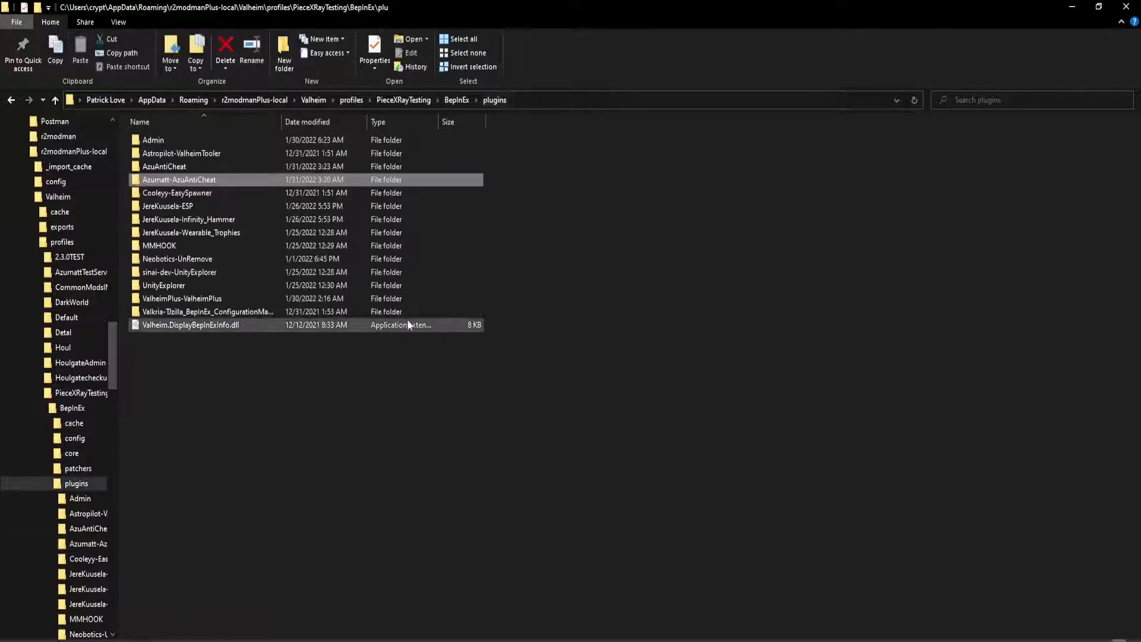
# Step: Copy the local Azumatt-AzuAntiCheat folder and upload it into the server's BepInEx/plugins folder in WinSCP
pyautogui.click(184, 179)
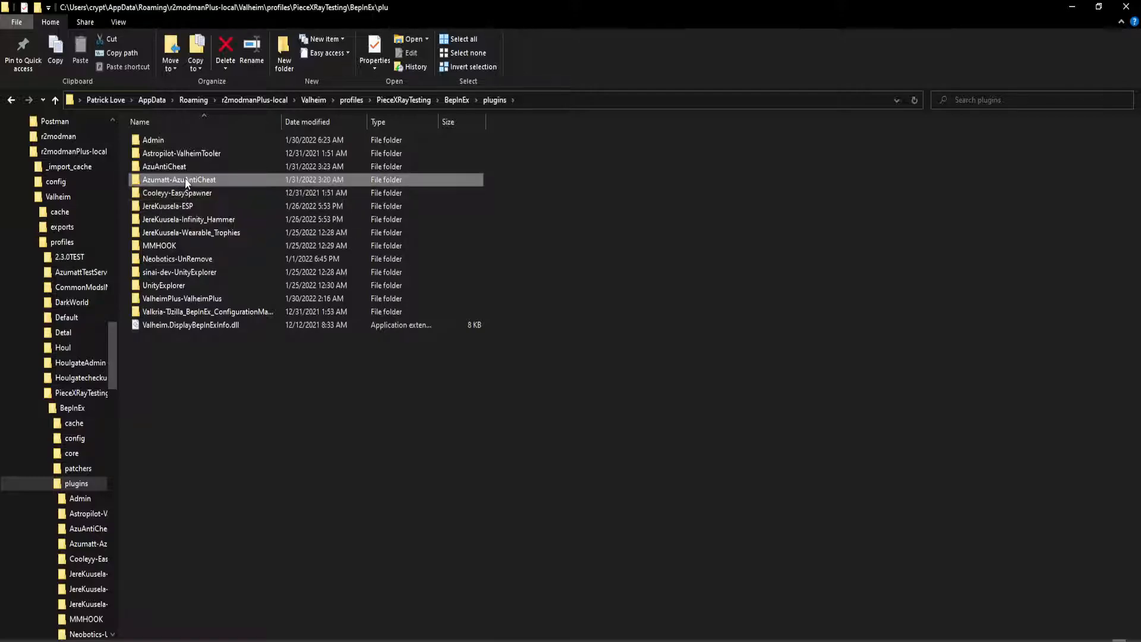
pyautogui.click(800, 639)
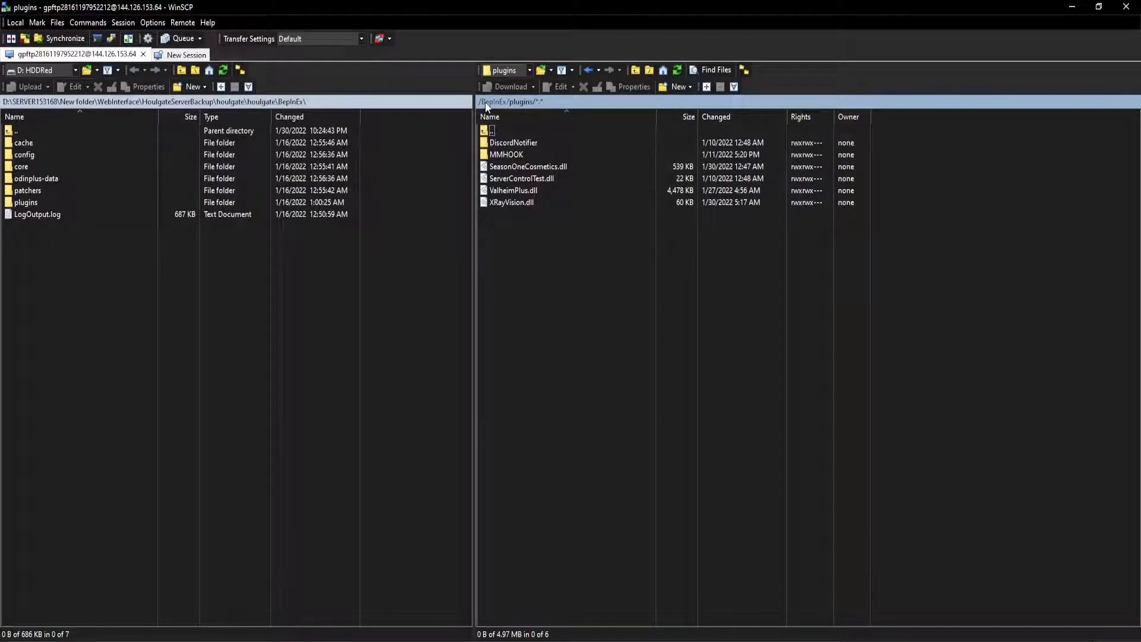
pyautogui.doubleClick(518, 131)
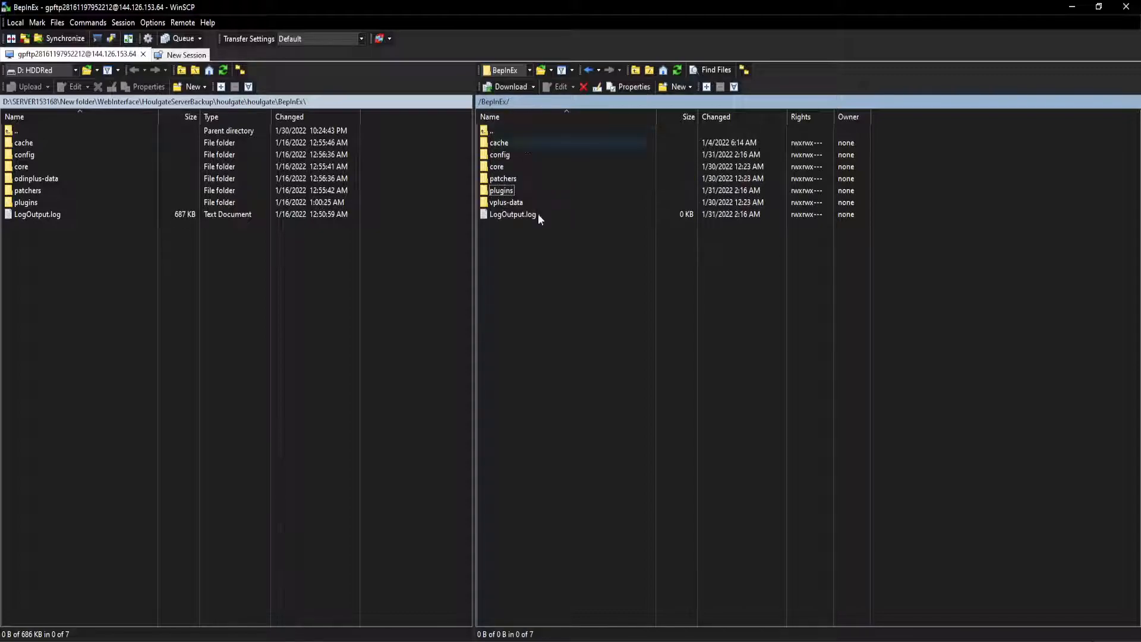
pyautogui.doubleClick(519, 189)
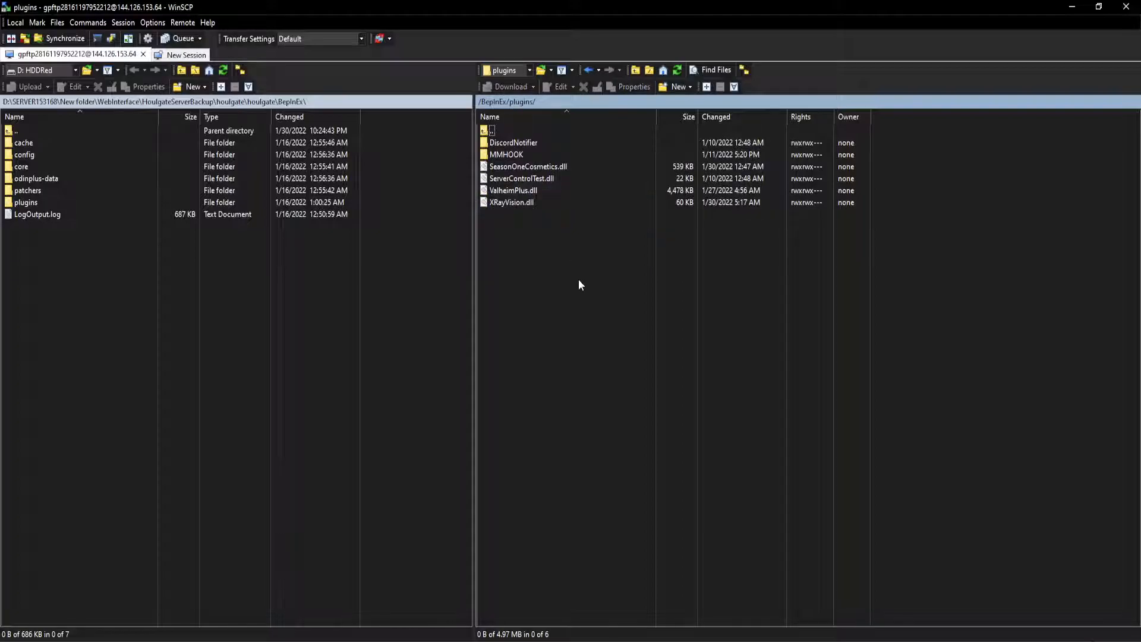
pyautogui.hotkey('ctrl', 'v')
pyautogui.click(596, 368)
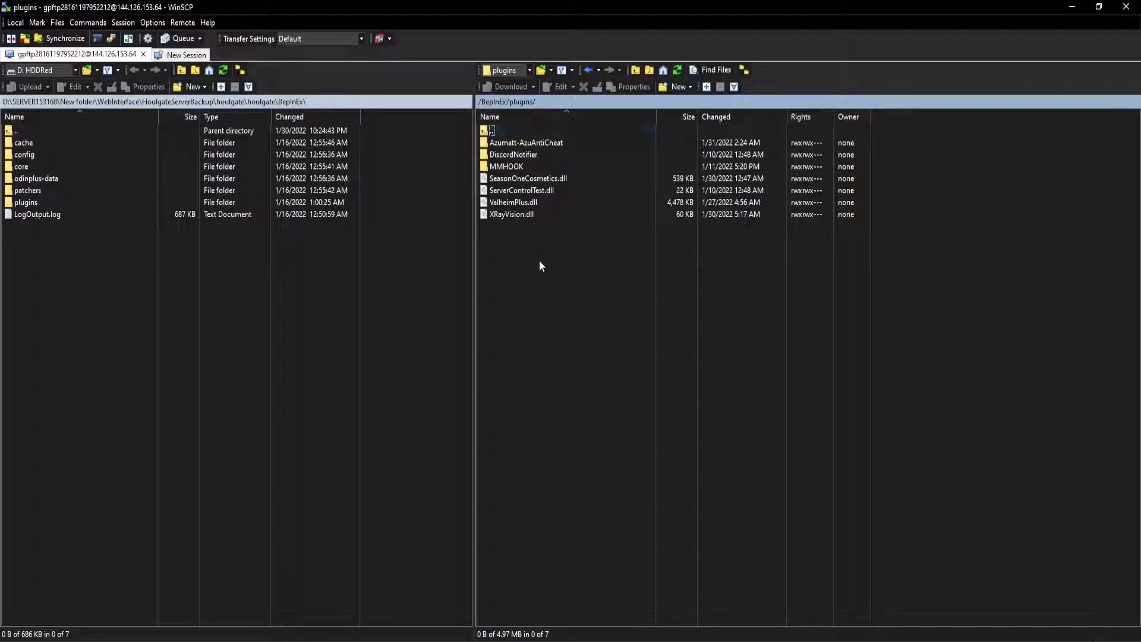
# Step: Open the server's BepInEx/config folder and refresh its file listing
pyautogui.doubleClick(513, 131)
pyautogui.doubleClick(530, 157)
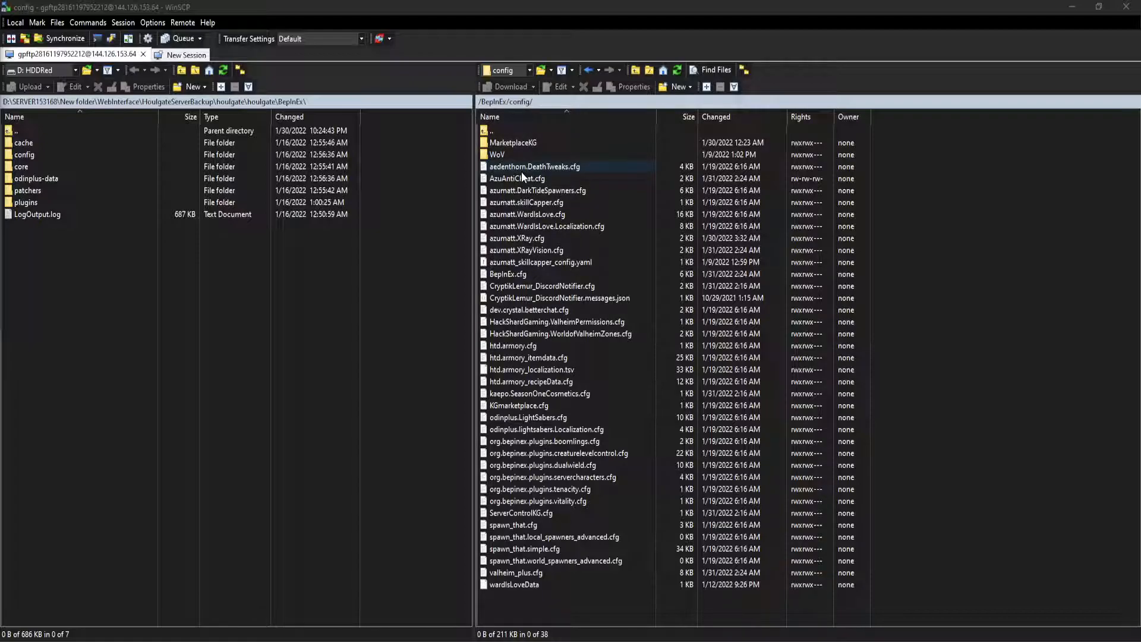
pyautogui.click(681, 69)
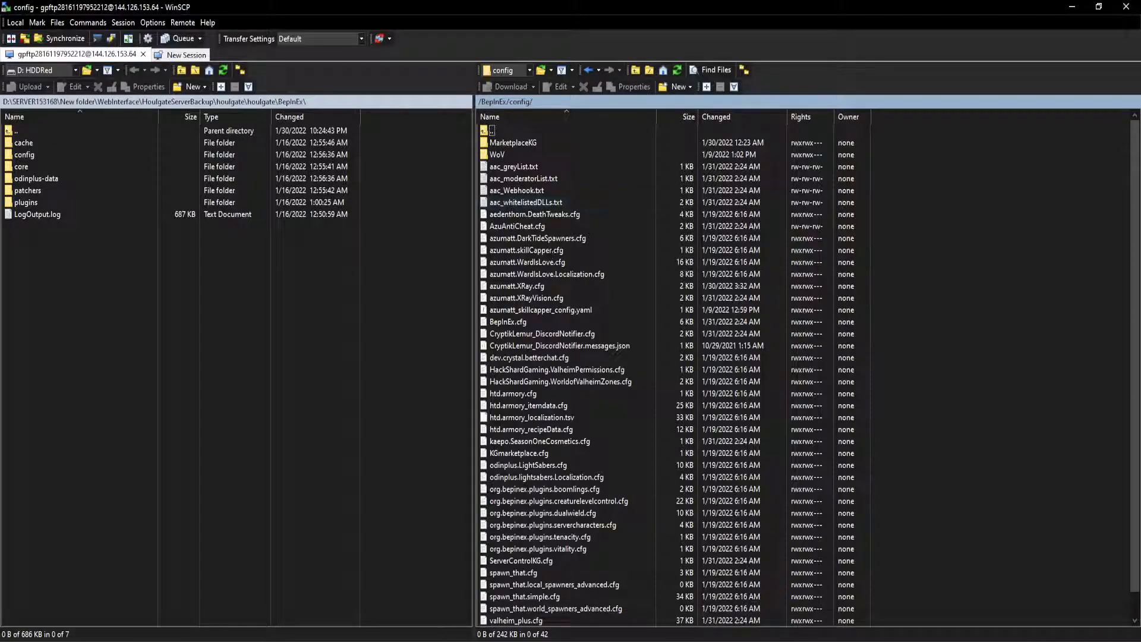
# Step: Switch to File Explorer, enter the profile's AzuAntiCheat plugin folder, and open myBepInNames.txt in Notepad++
pyautogui.click(474, 634)
pyautogui.click(504, 419)
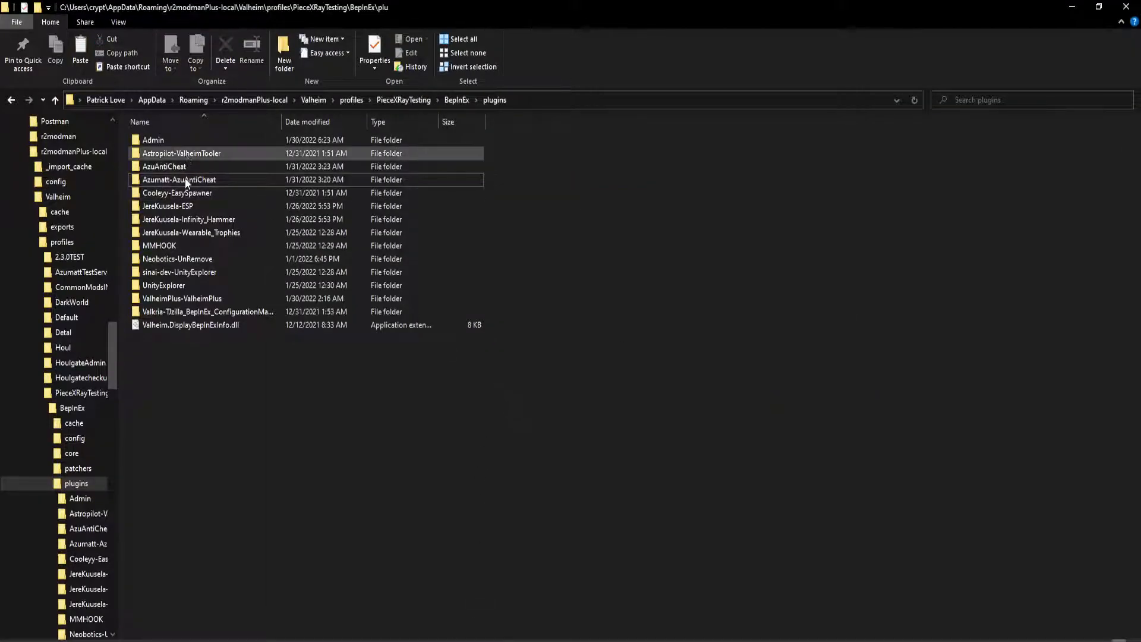
pyautogui.click(161, 170)
pyautogui.doubleClick(160, 170)
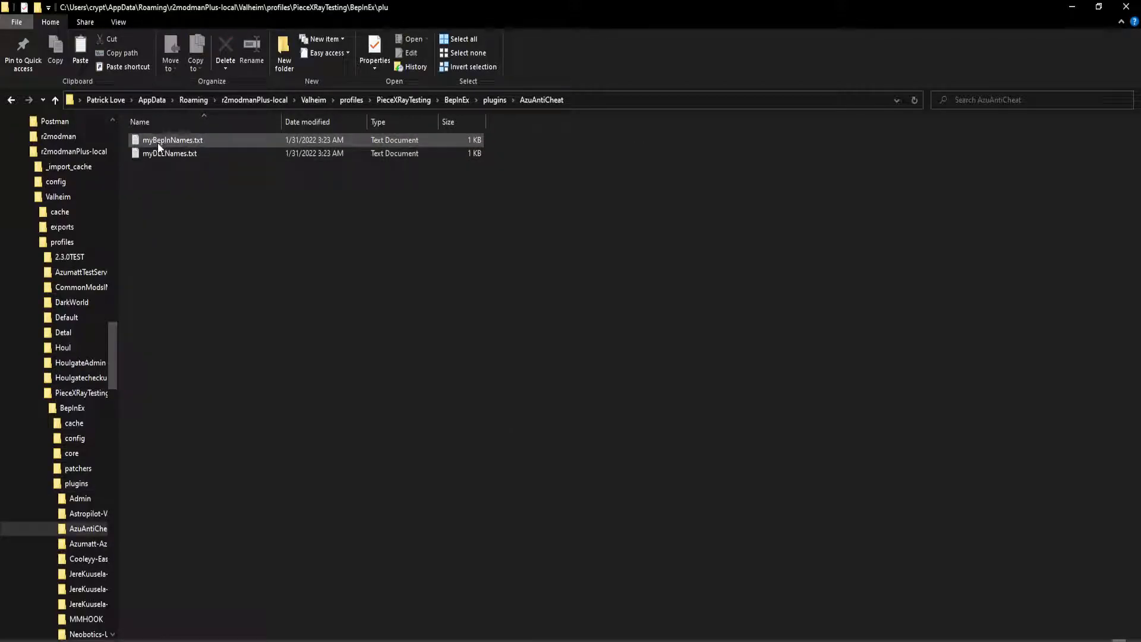
pyautogui.rightClick(180, 144)
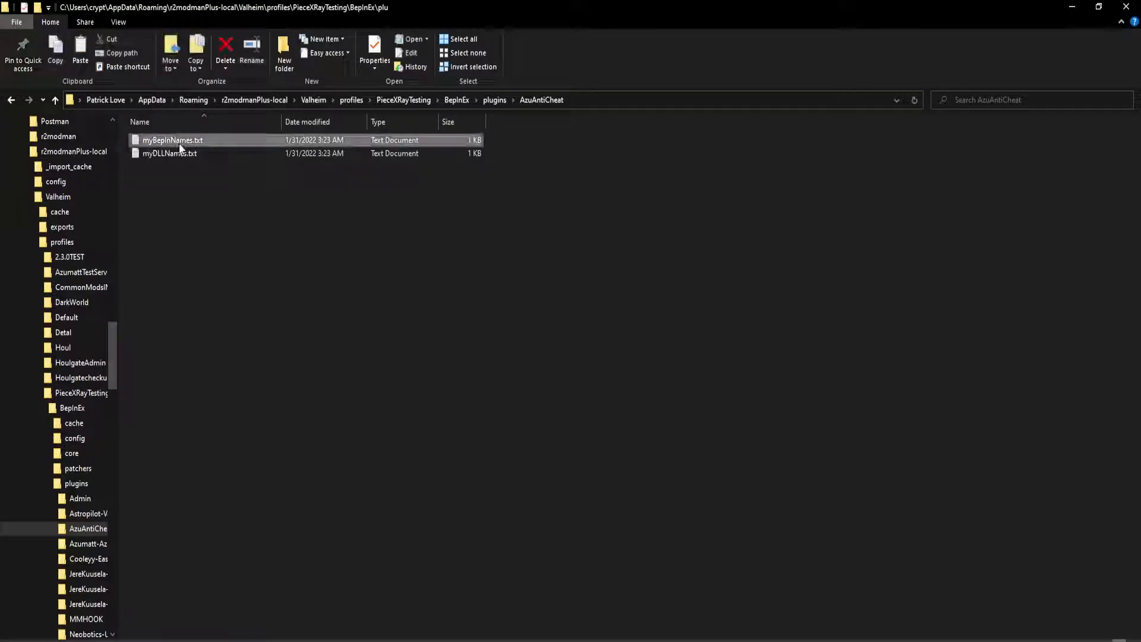
pyautogui.click(258, 331)
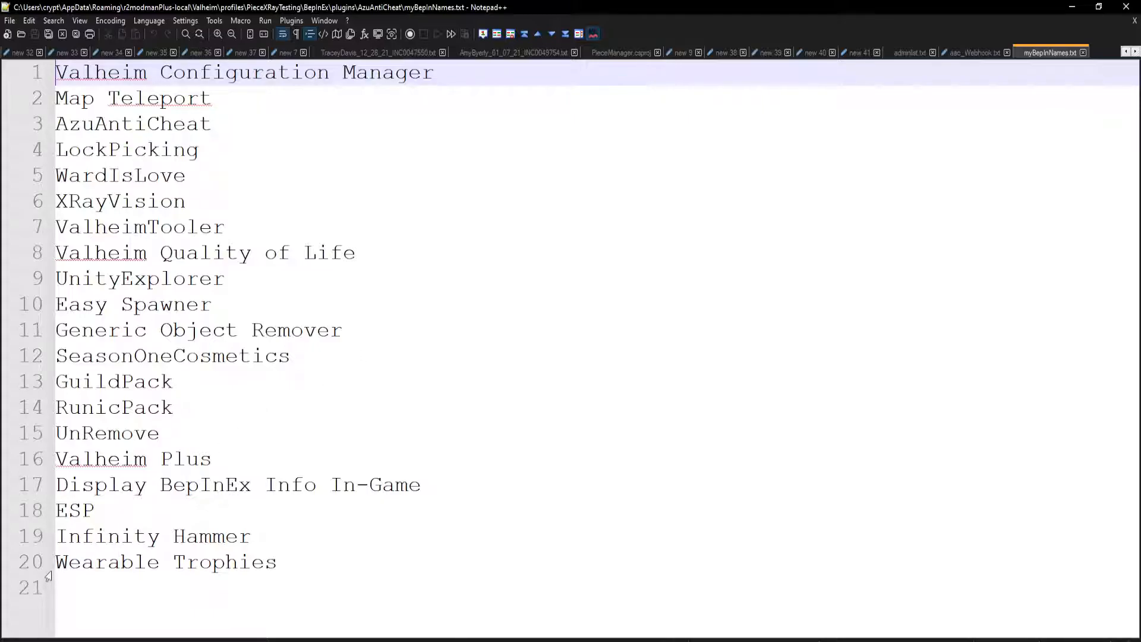
# Step: Copy all plugin names in myBepInNames.txt, from Valheim Configuration Manager to Wearable Trophies, and return to the folder
pyautogui.click(89, 581)
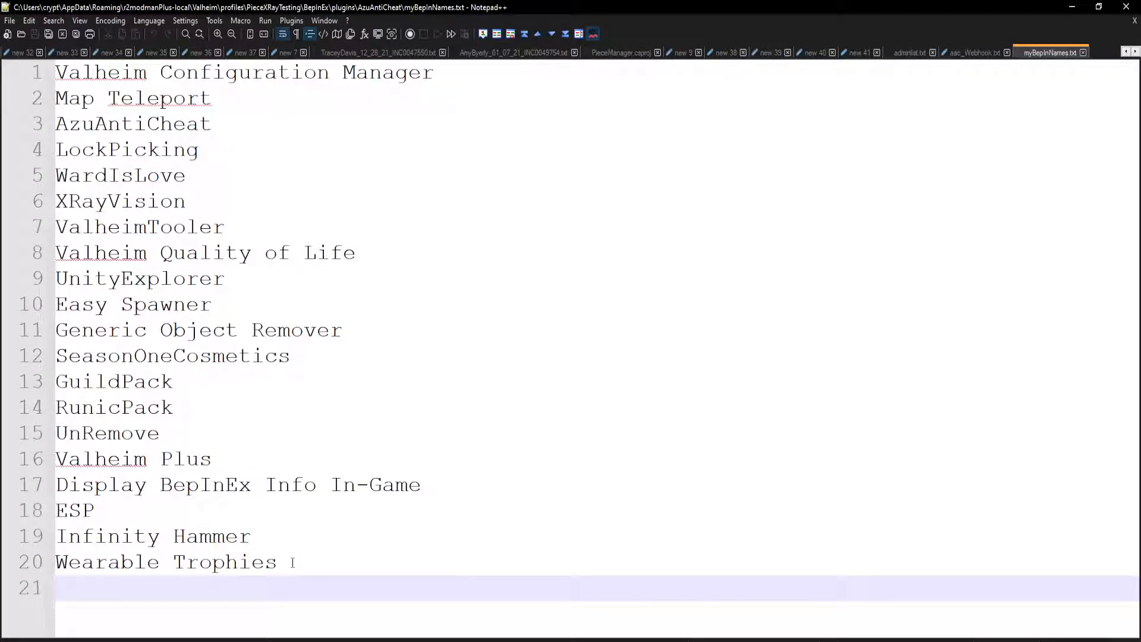
pyautogui.moveTo(292, 562); pyautogui.dragTo(7, 76)
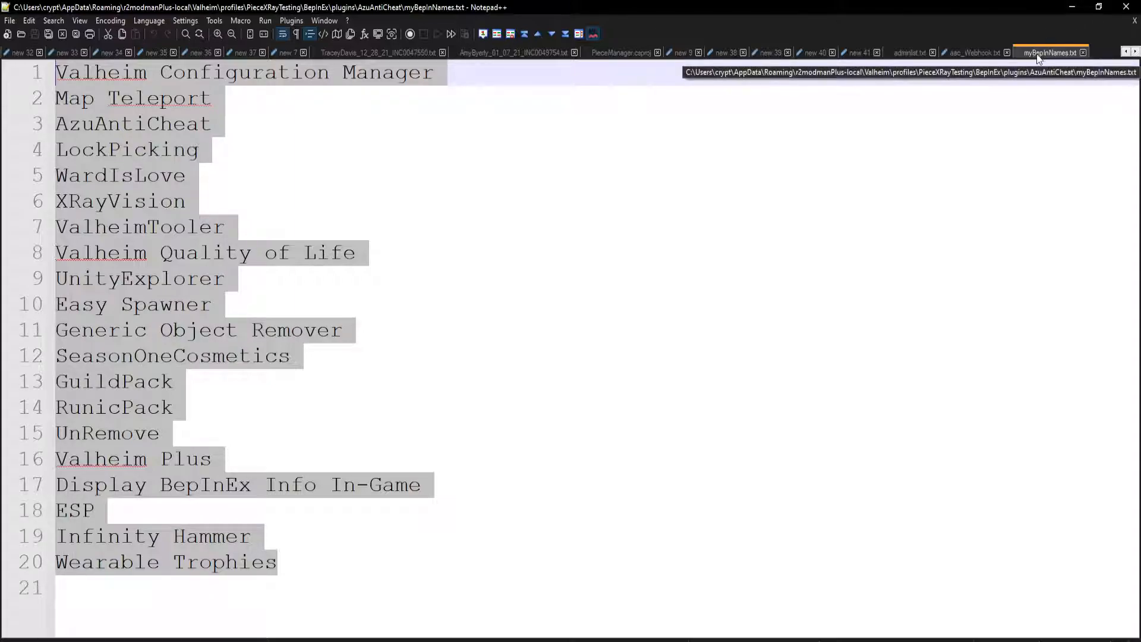
pyautogui.click(1063, 3)
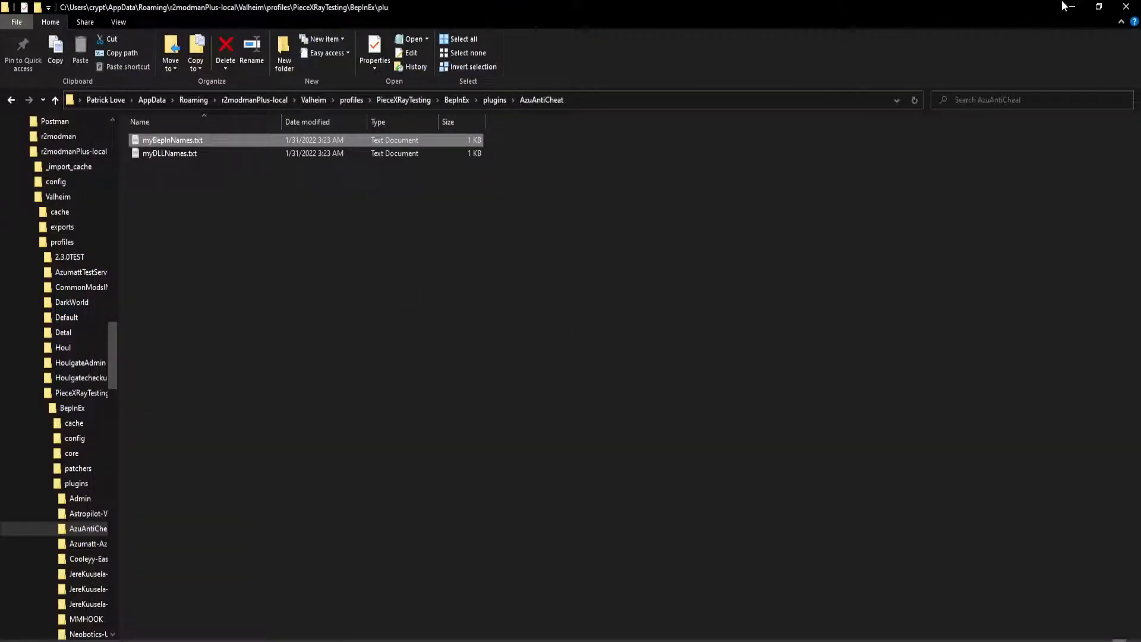
pyautogui.click(436, 248)
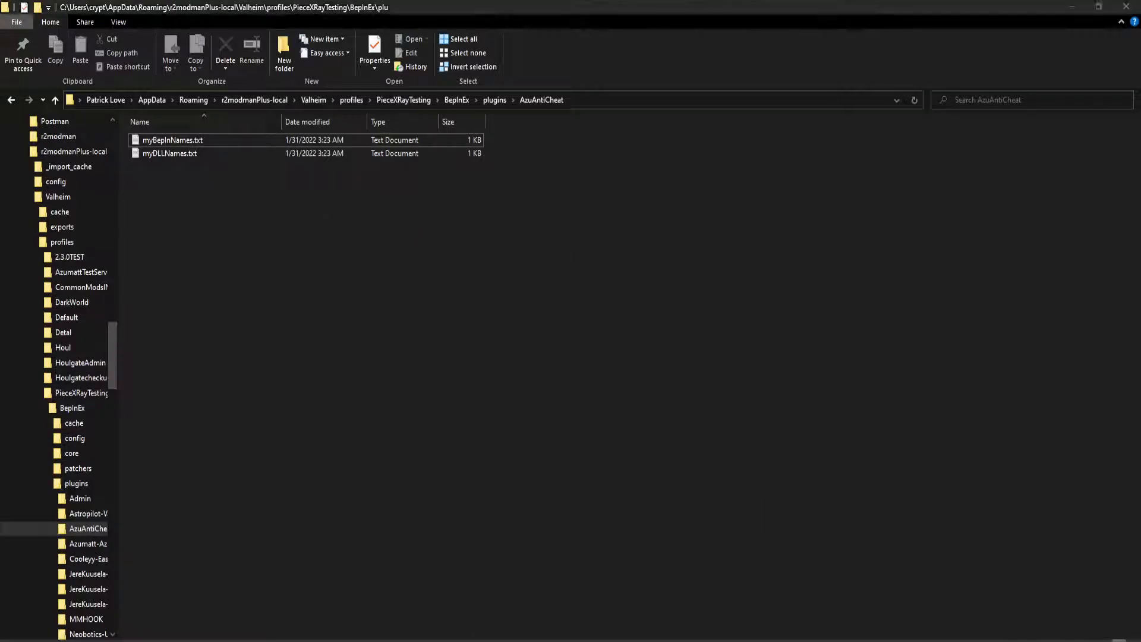
# Step: Switch to WinSCP, open the server's aac_whitelistedDLLs.txt in Notepad++, and read through its instructions and default entries
pyautogui.hotkey('alt', 'Tab')
pyautogui.click(523, 203)
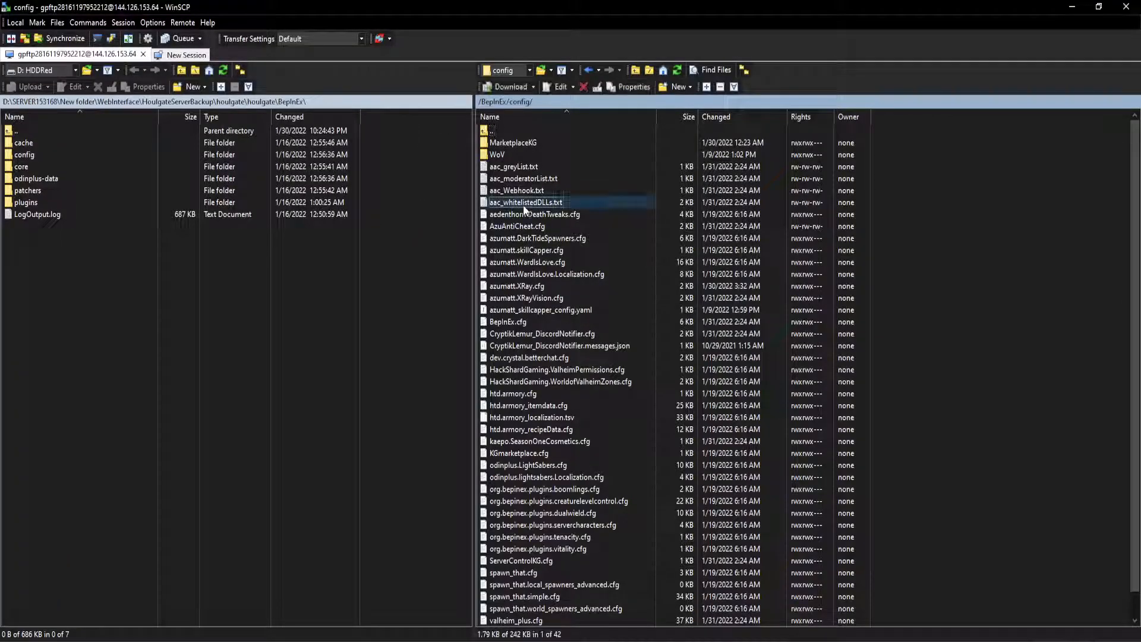
pyautogui.rightClick(523, 205)
pyautogui.moveTo(583, 229)
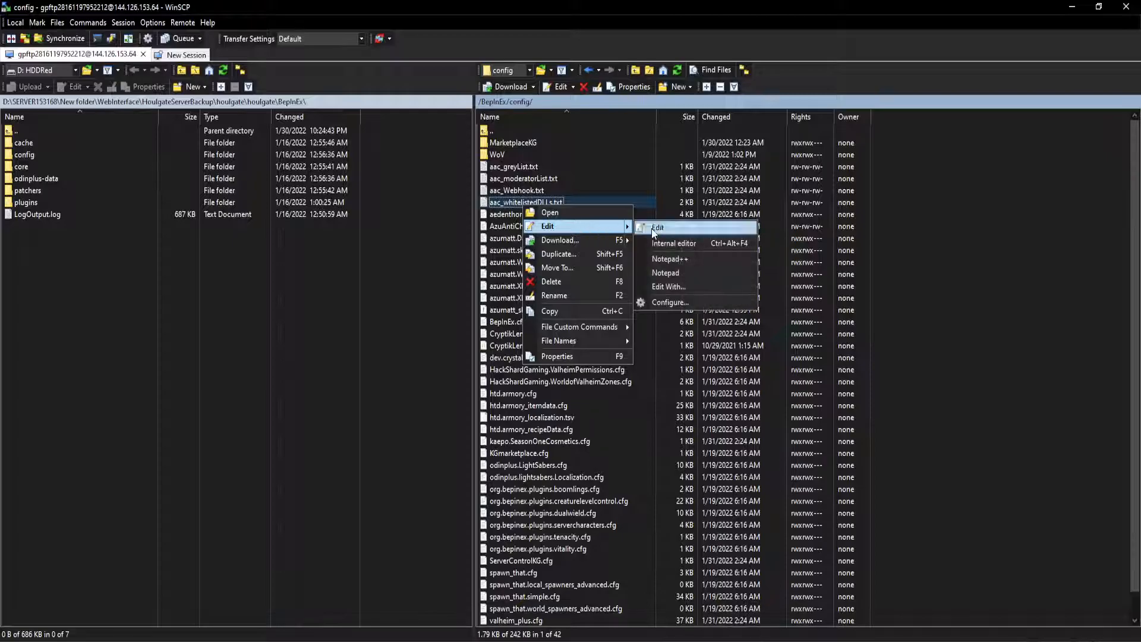
pyautogui.click(683, 254)
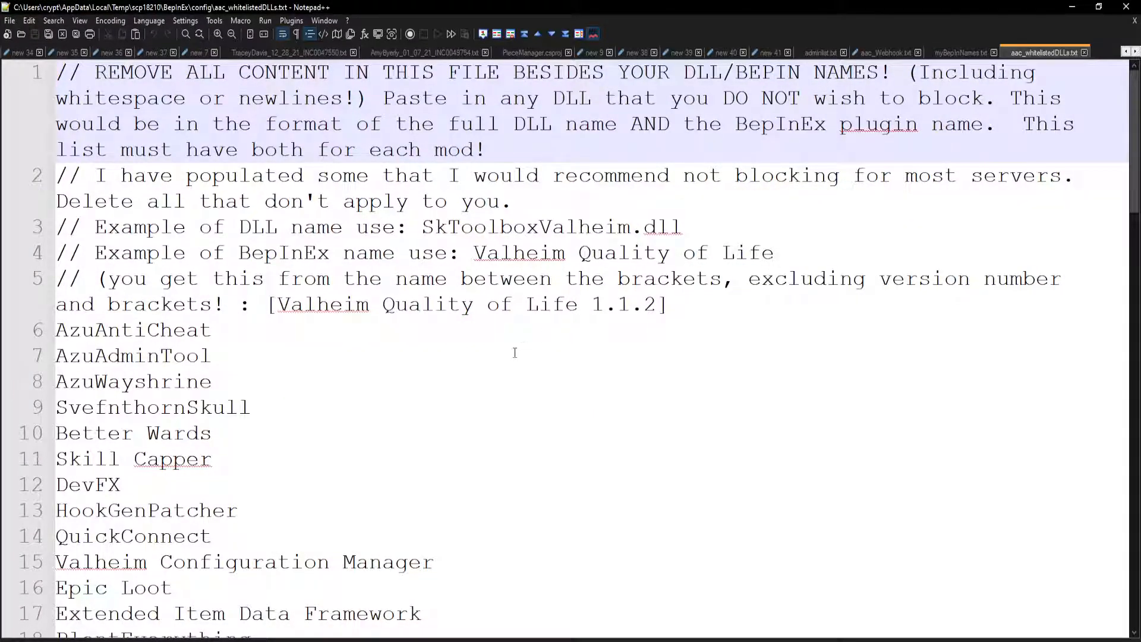
pyautogui.scroll(-2, 515, 352)
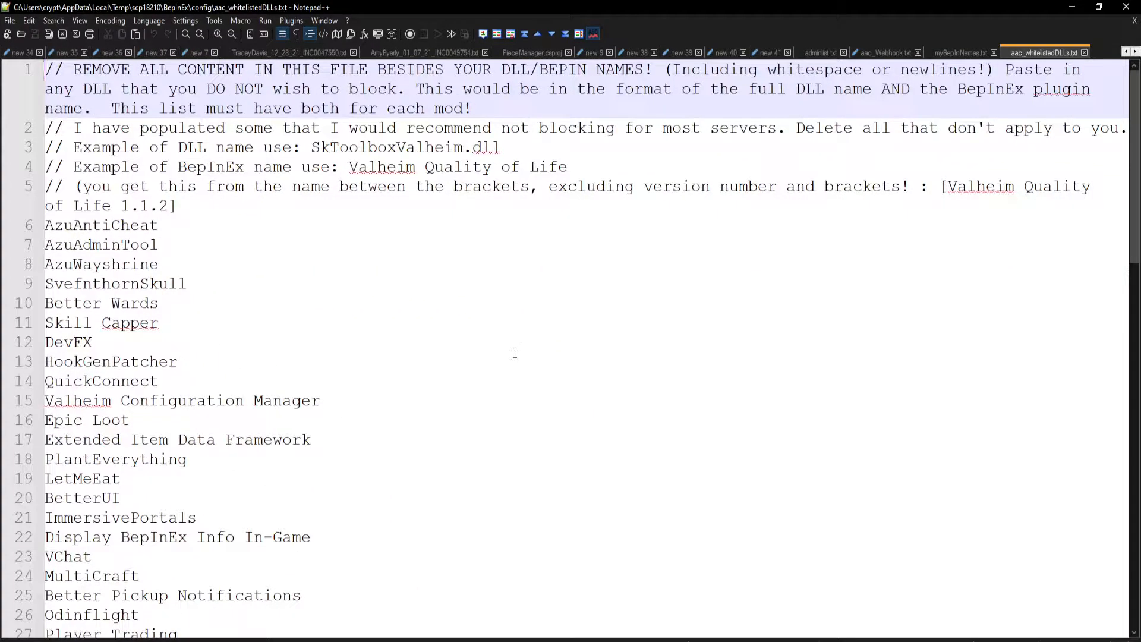
pyautogui.scroll(-2, 515, 352)
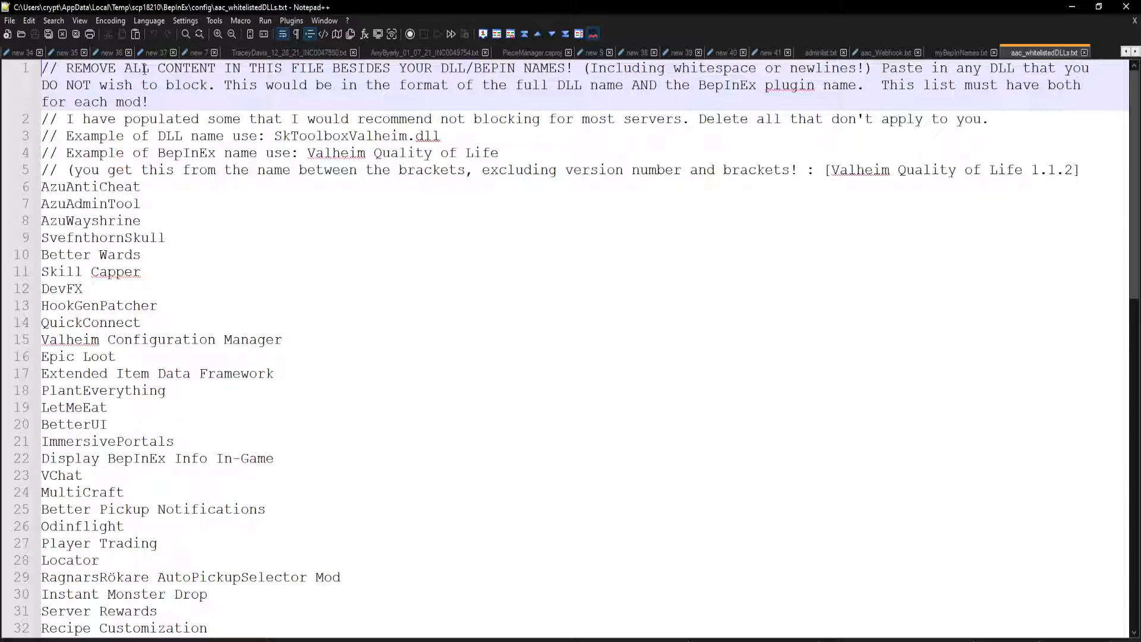
pyautogui.scroll(-12, 68, 236)
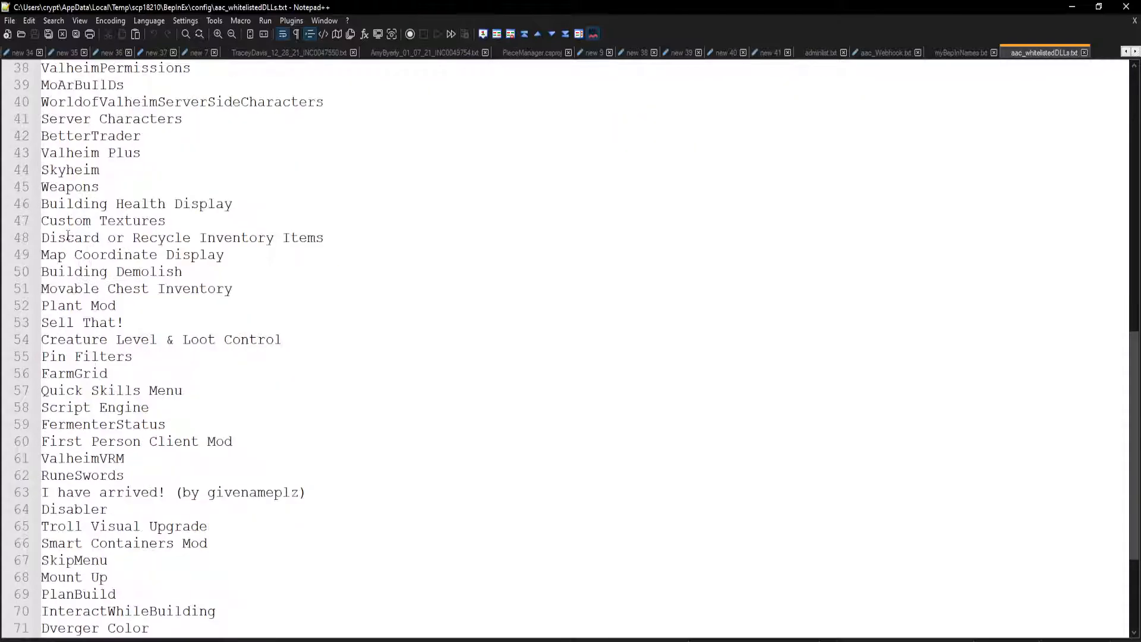
pyautogui.scroll(-3, 69, 236)
pyautogui.scroll(16, 191, 621)
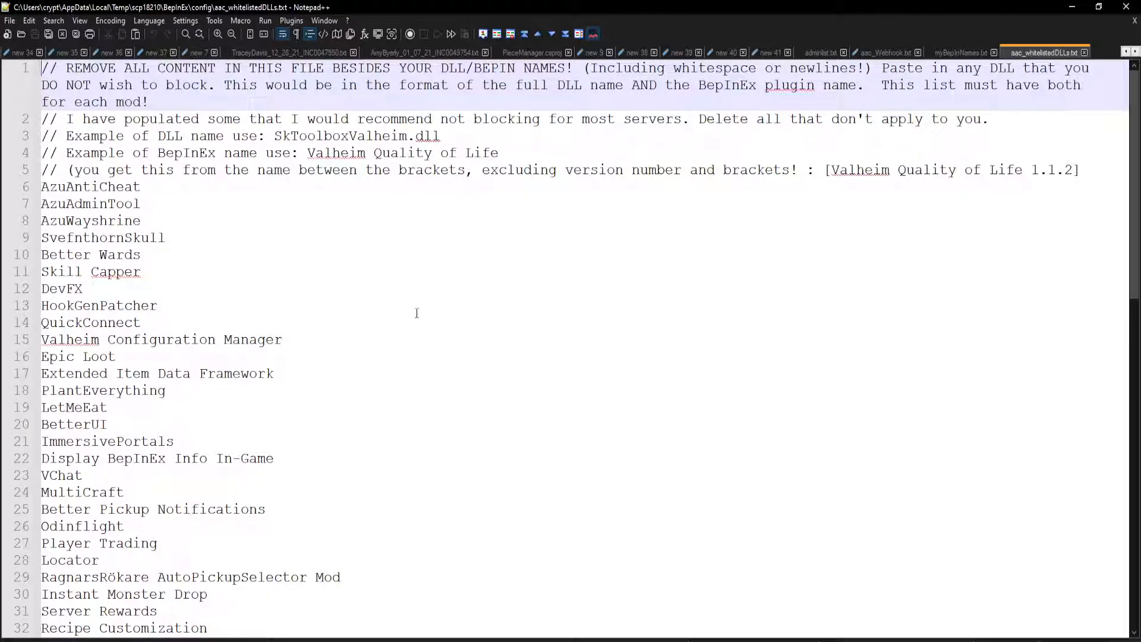
# Step: Replace the entire contents of aac_whitelistedDLLs.txt with the copied BepInEx plugin names and save the file
pyautogui.click(379, 303)
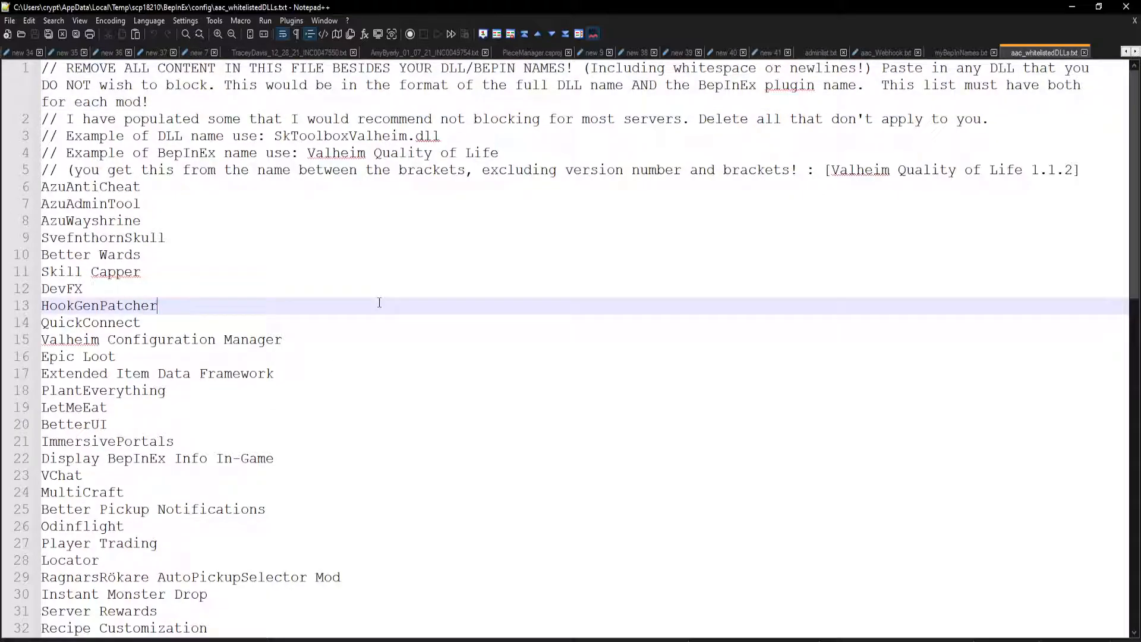
pyautogui.hotkey('ctrl', 'a')
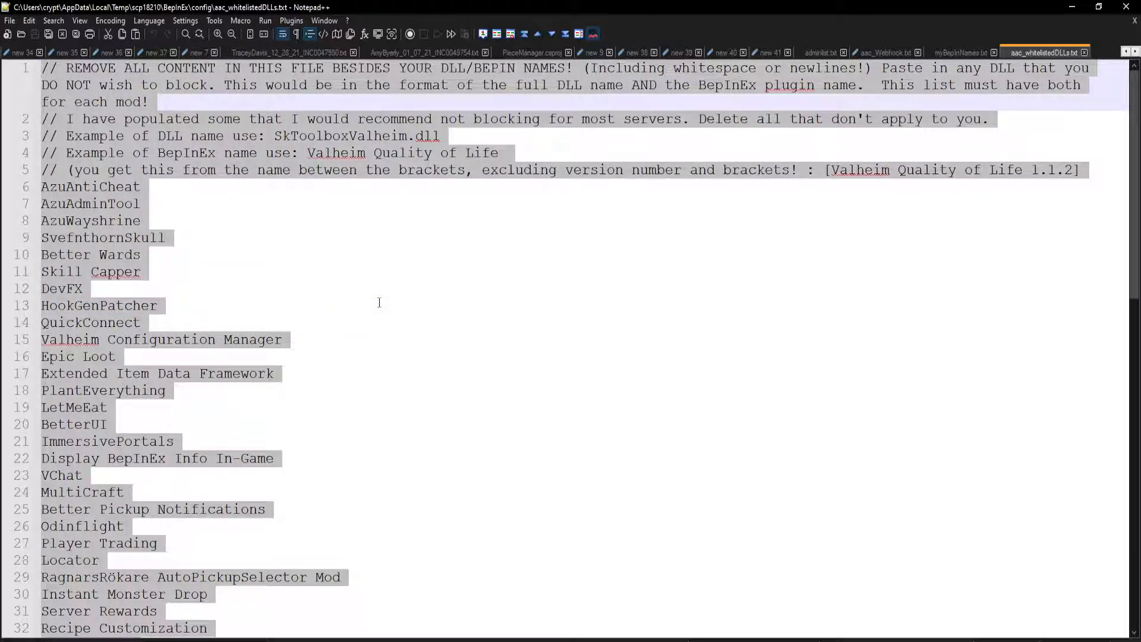
pyautogui.hotkey('ctrl', 'v')
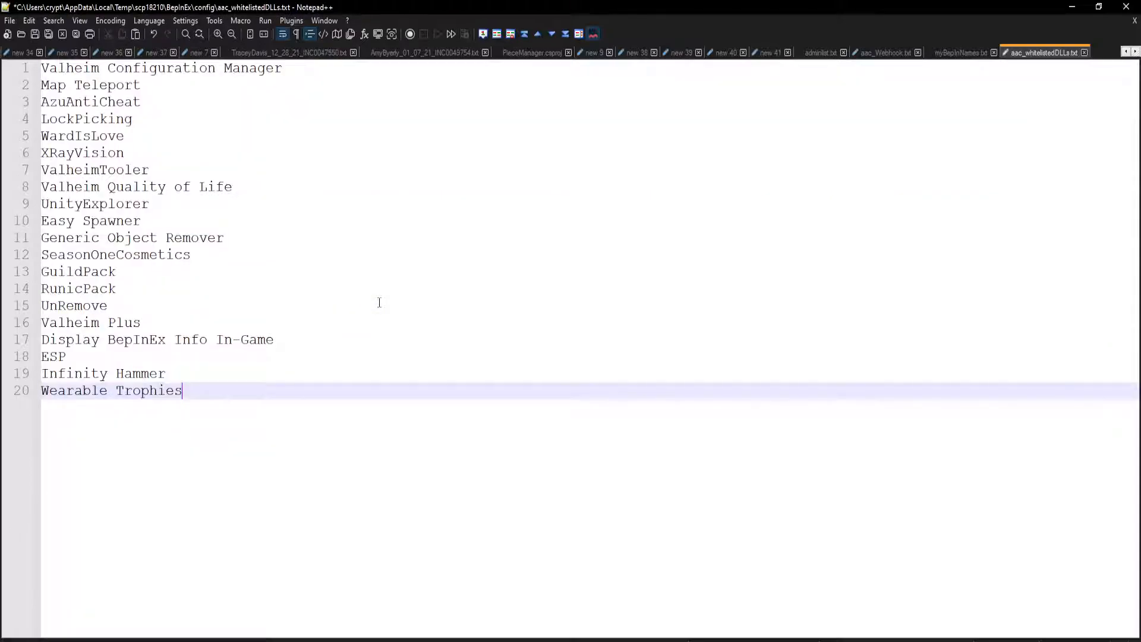
pyautogui.scroll(3, 280, 305)
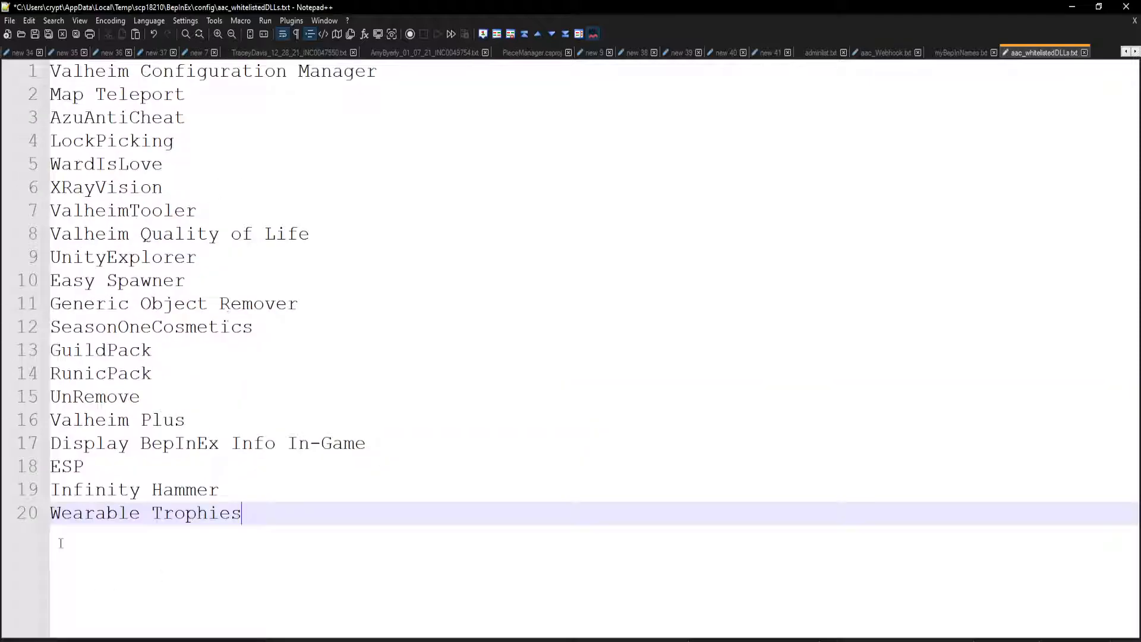
pyautogui.click(444, 497)
pyautogui.hotkey('ctrl', 's')
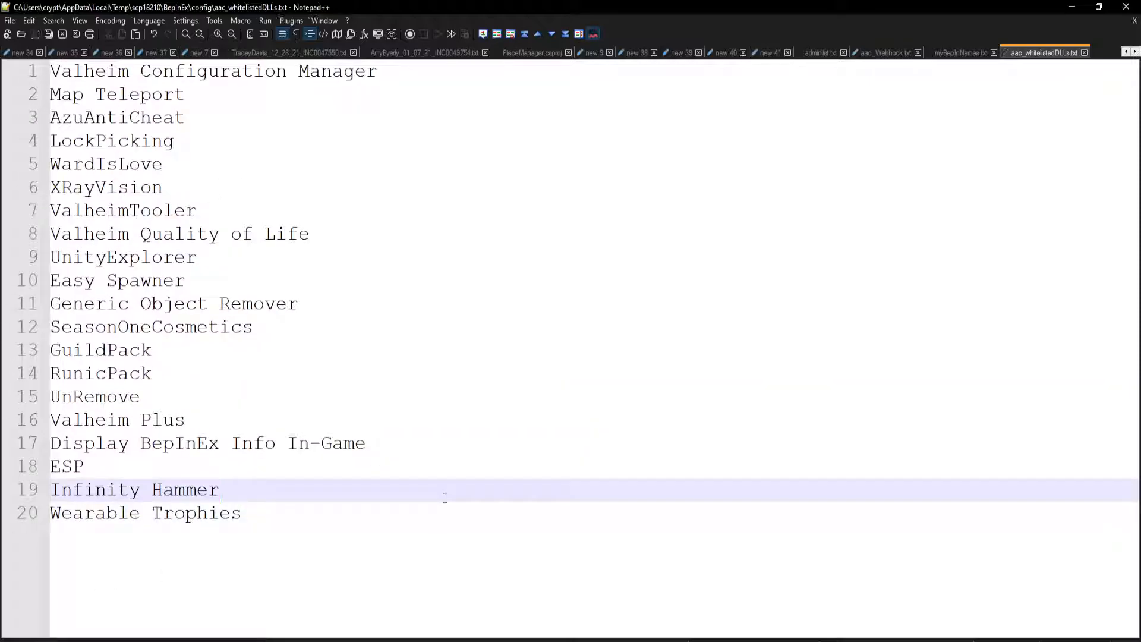
# Step: Close myBepInNames.txt, return to the AzuAntiCheat folder in File Explorer, and open myDLLNames.txt in Notepad++
pyautogui.click(955, 53)
pyautogui.click(995, 54)
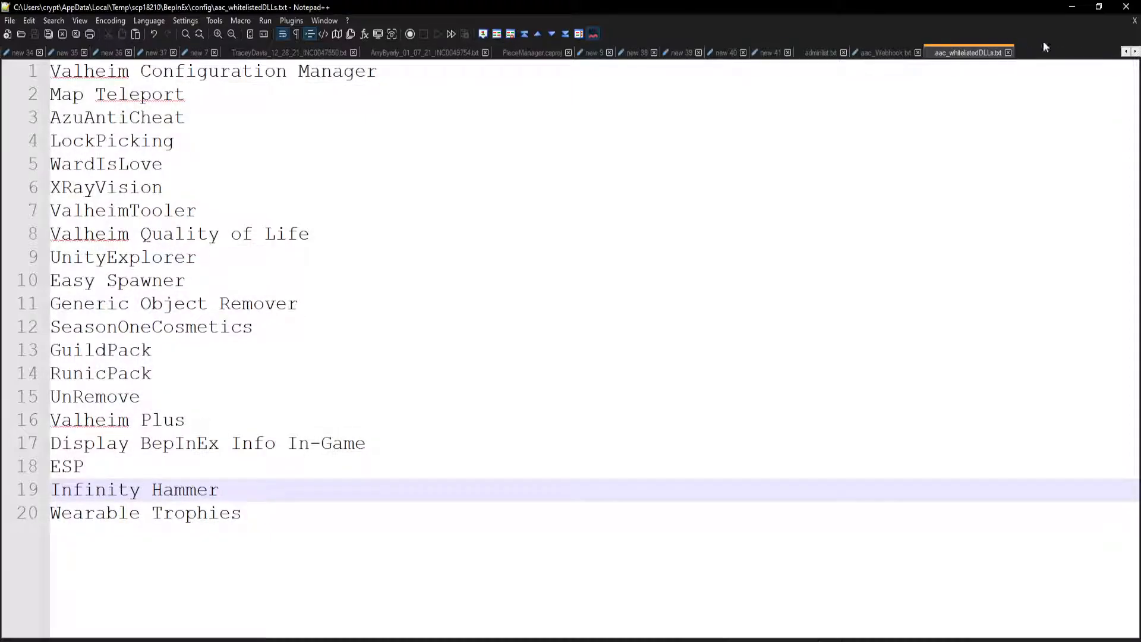
pyautogui.click(1085, 8)
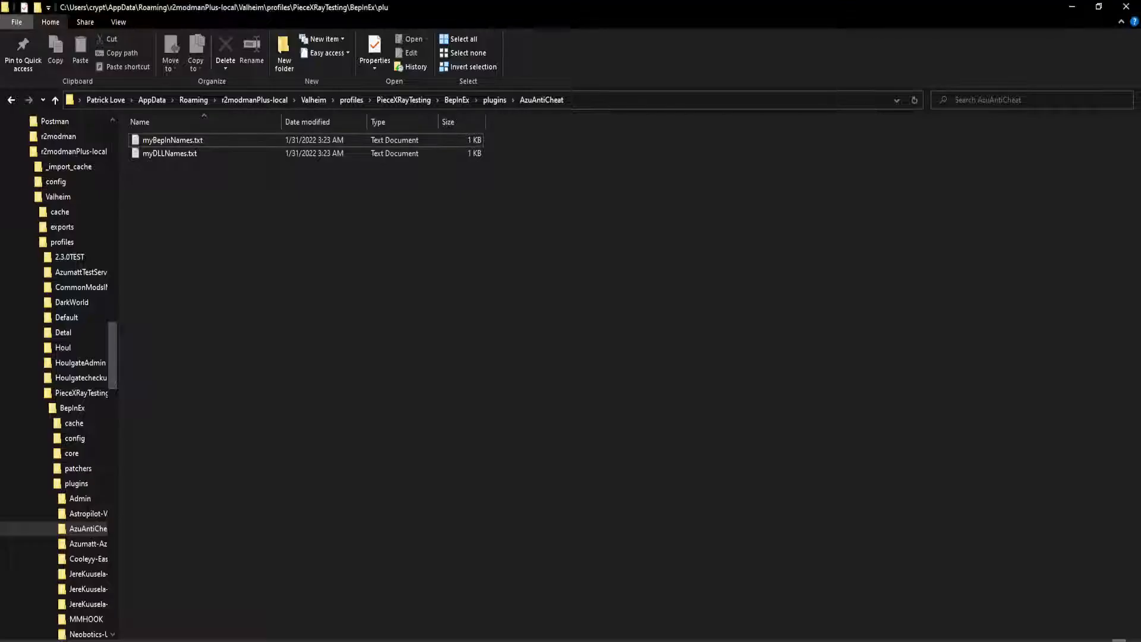
pyautogui.click(167, 153)
pyautogui.rightClick(167, 153)
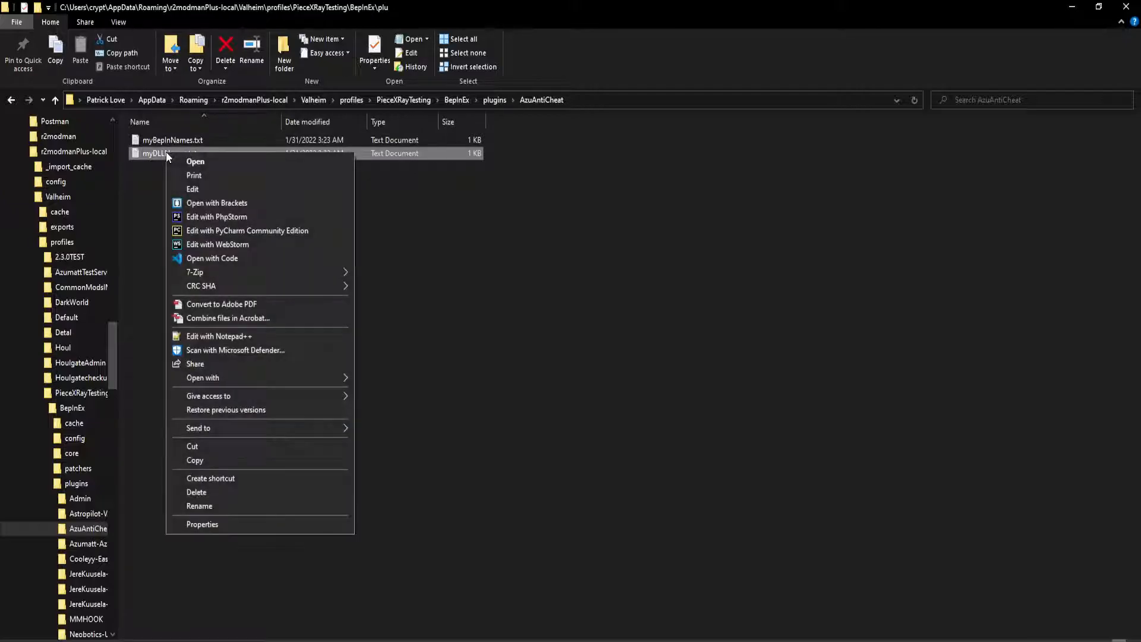
pyautogui.click(272, 336)
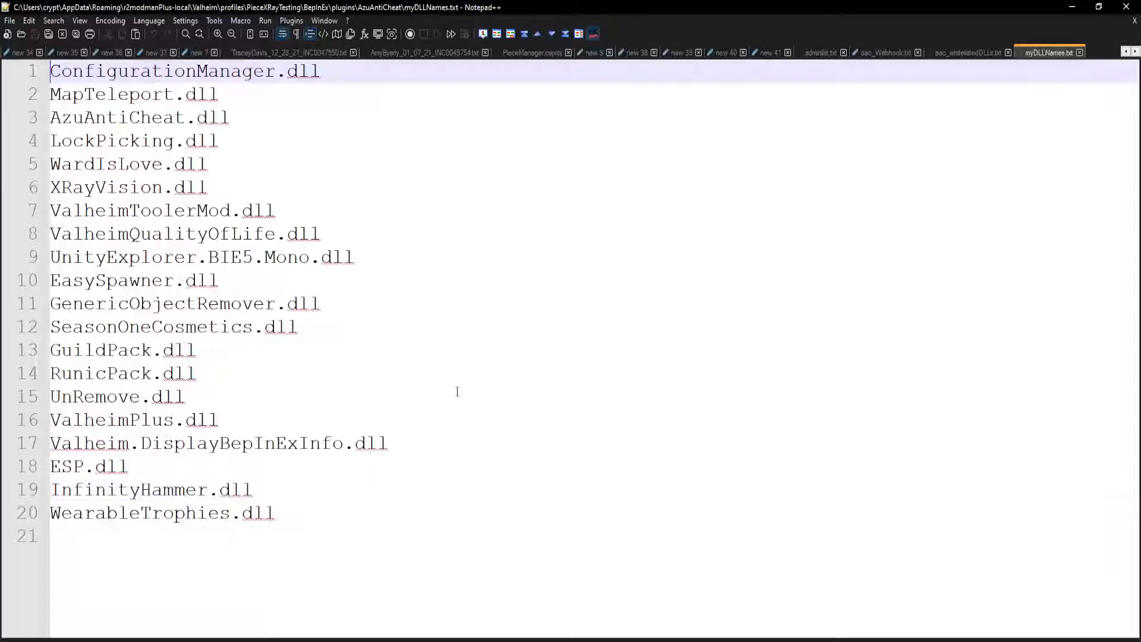
# Step: Copy all DLL names in myDLLNames.txt, from ConfigurationManager.dll to WearableTrophies.dll
pyautogui.click(433, 189)
pyautogui.click(310, 513)
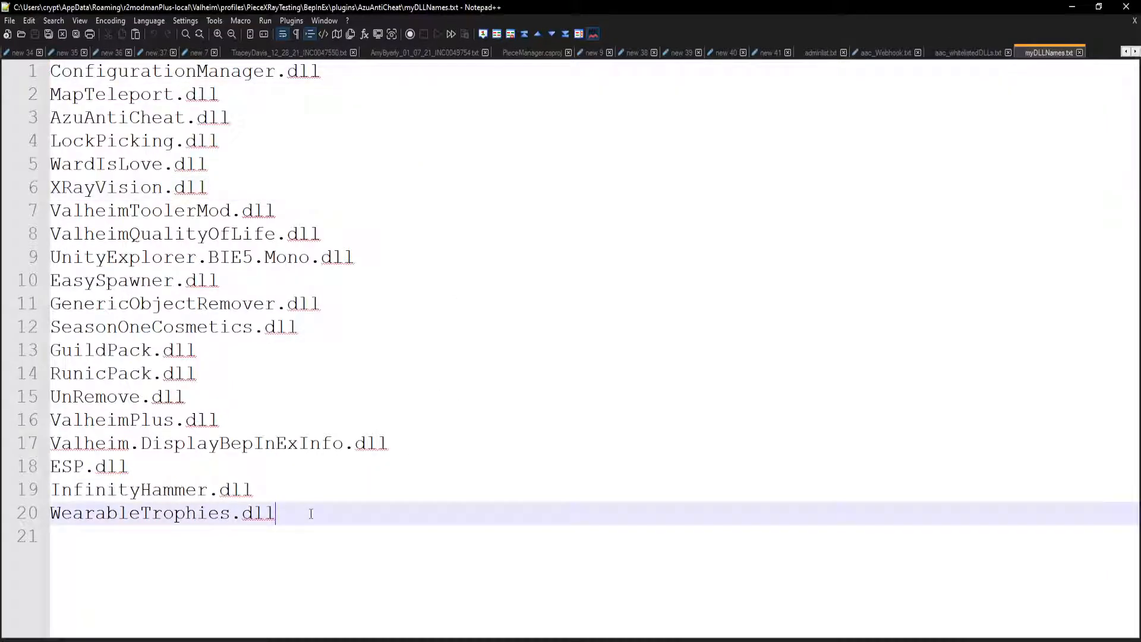
pyautogui.press('Down')
pyautogui.moveTo(317, 514); pyautogui.dragTo(13, 74)
pyautogui.hotkey('ctrl', 'c')
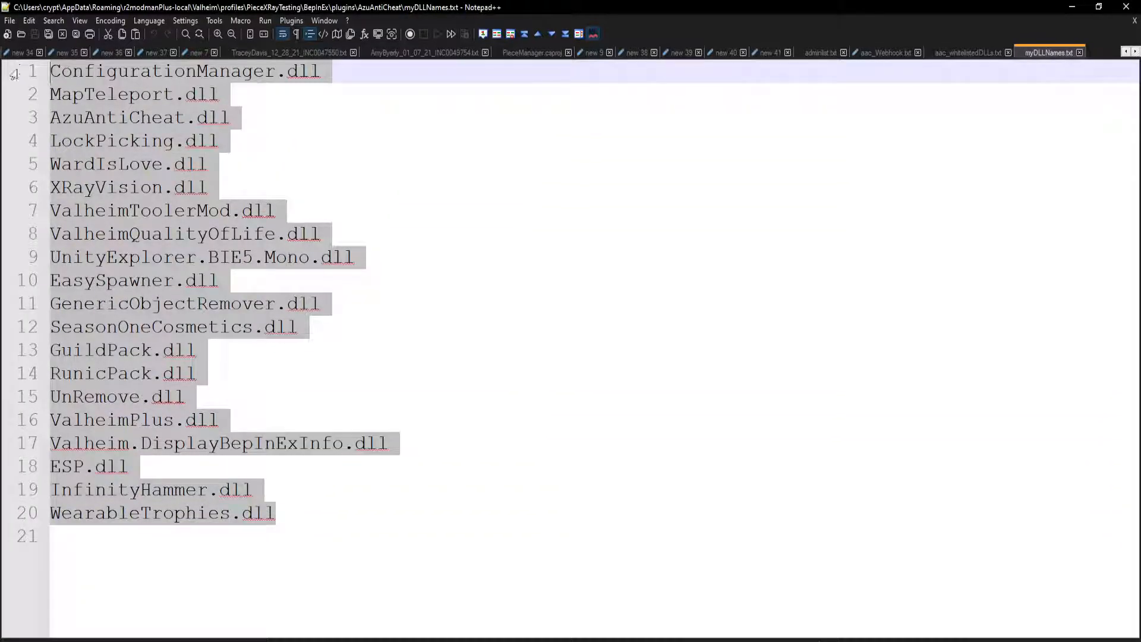
# Step: Append the copied DLL names to aac_whitelistedDLLs.txt on a new line below Wearable Trophies and save the file
pyautogui.click(969, 55)
pyautogui.click(390, 232)
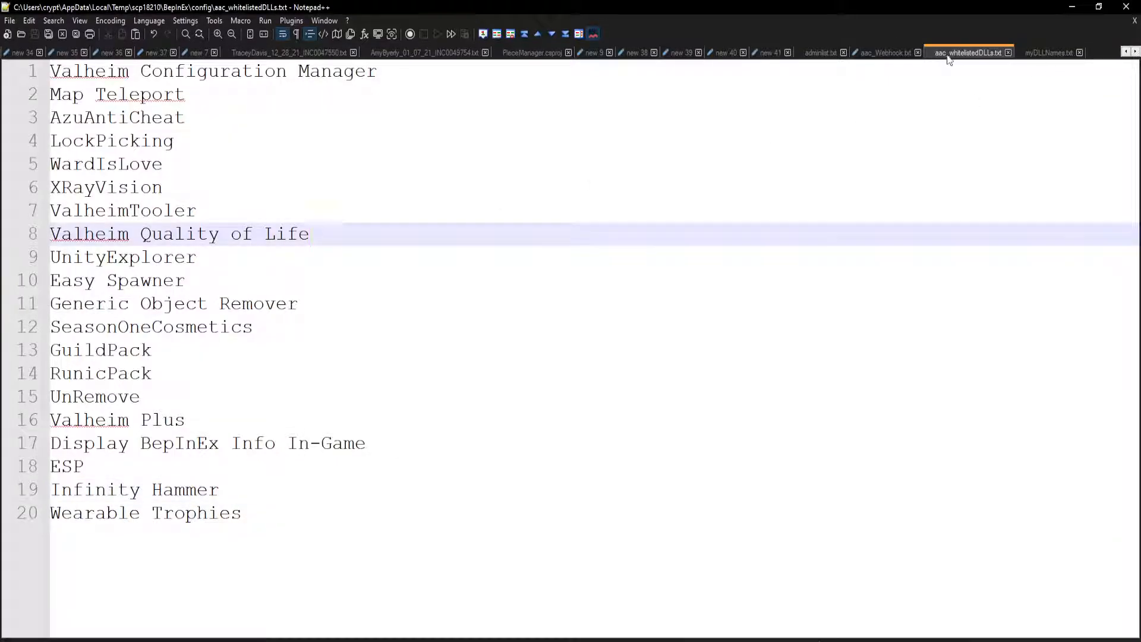
pyautogui.click(278, 517)
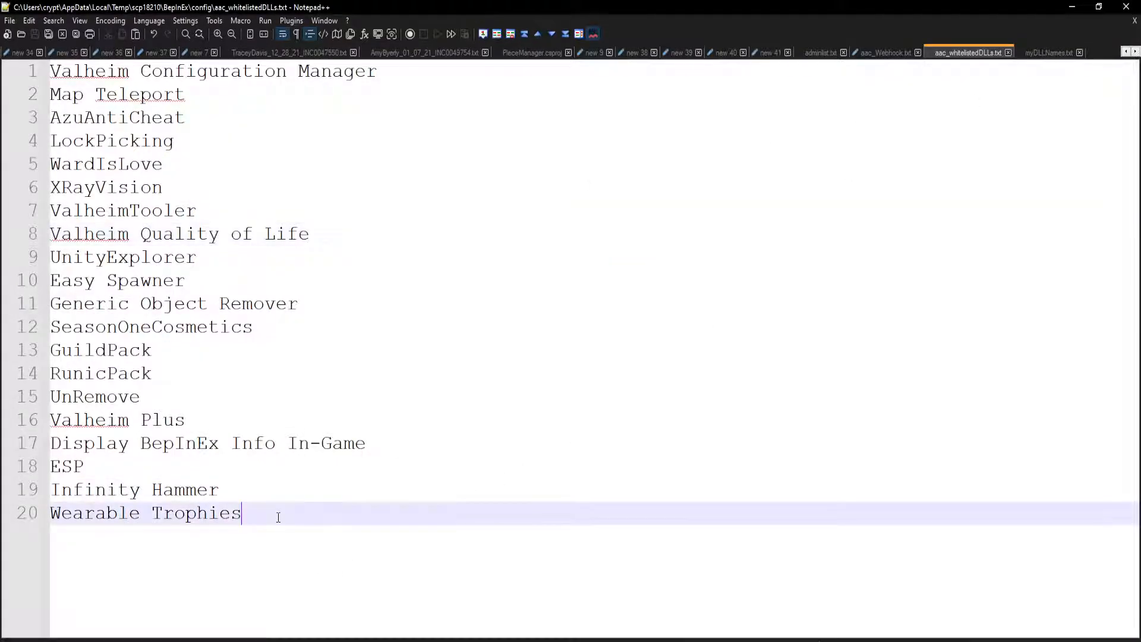
pyautogui.press('Return')
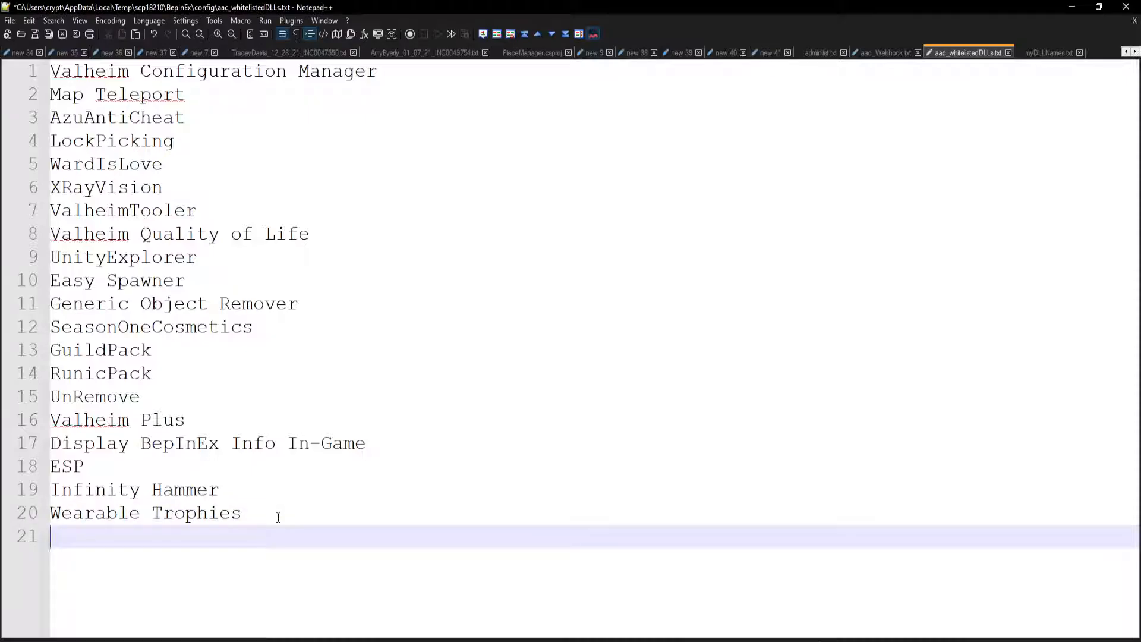
pyautogui.hotkey('ctrl', 'v')
pyautogui.scroll(4, 157, 441)
pyautogui.scroll(-4, 158, 441)
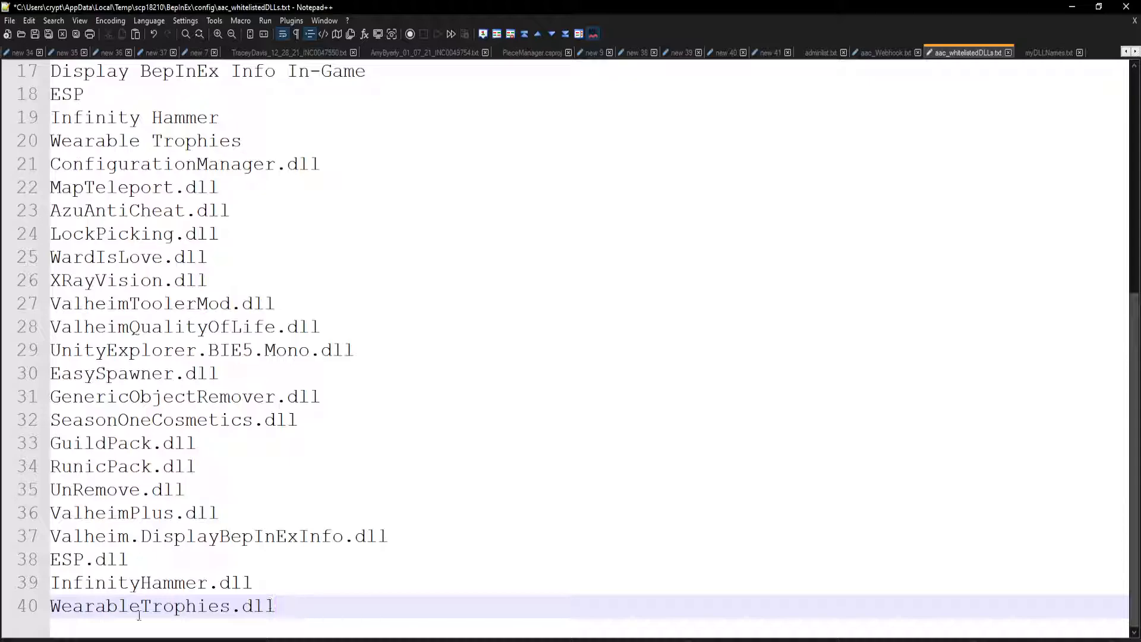
pyautogui.scroll(6, 83, 594)
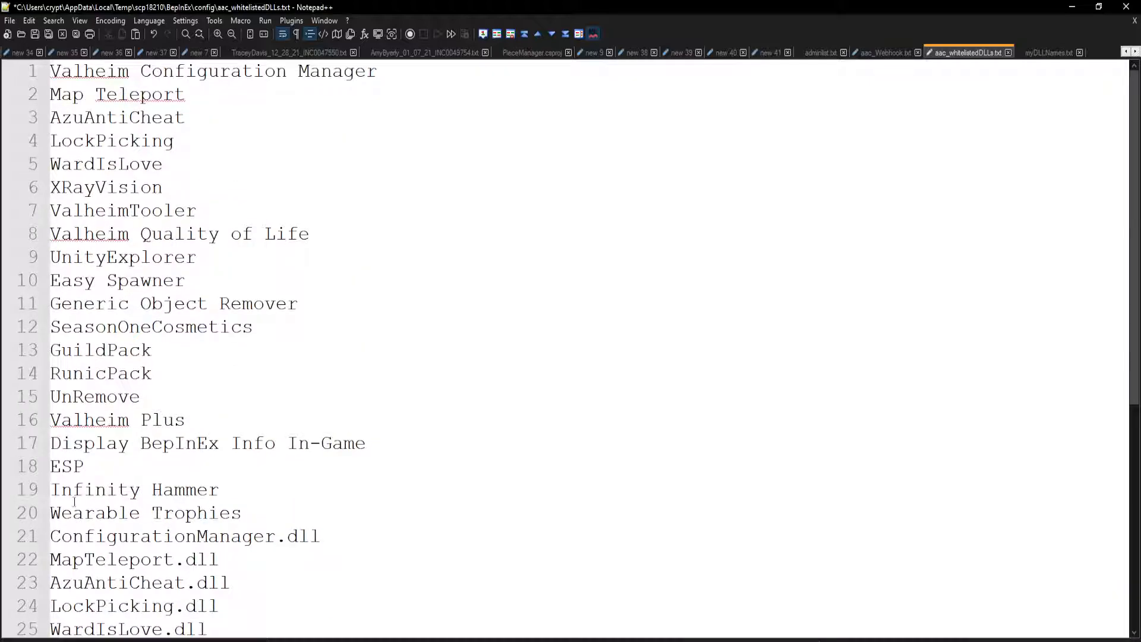
pyautogui.scroll(-4, 256, 503)
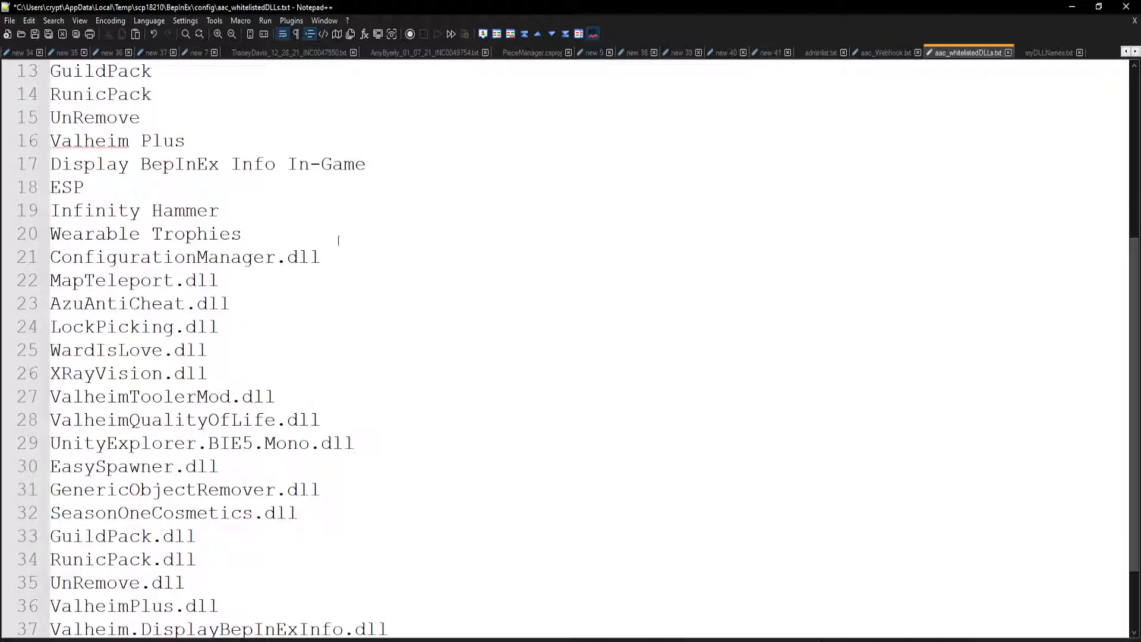
pyautogui.click(441, 219)
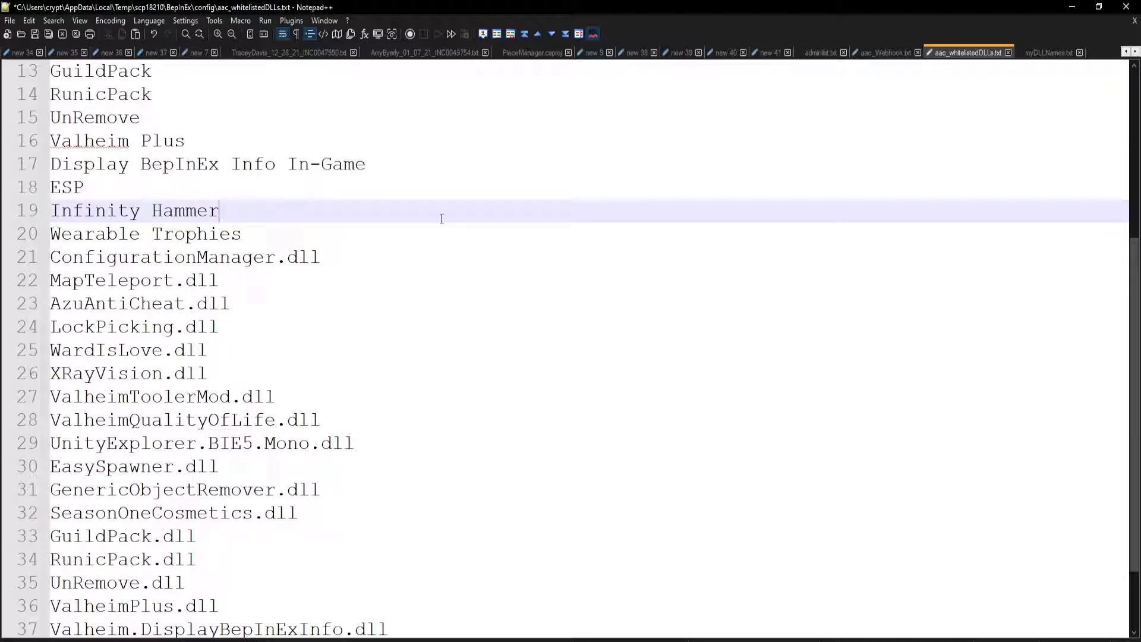
pyautogui.hotkey('ctrl', 's')
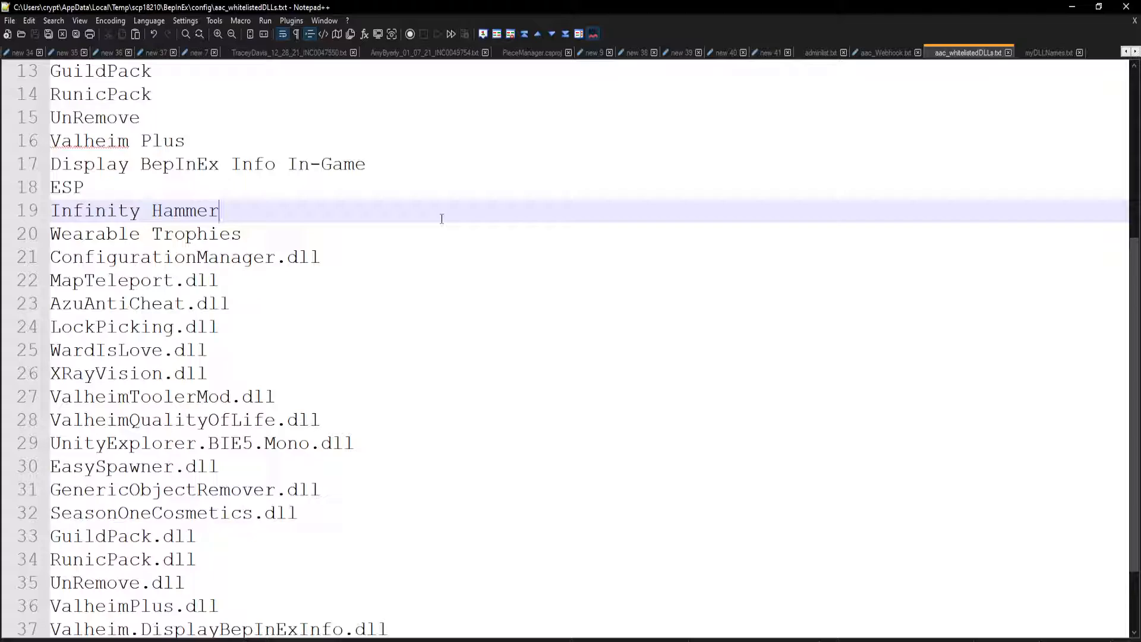
# Step: Compare the plugin name Map Teleport with its matching MapTeleport.dll entry in the whitelist
pyautogui.scroll(4, 402, 272)
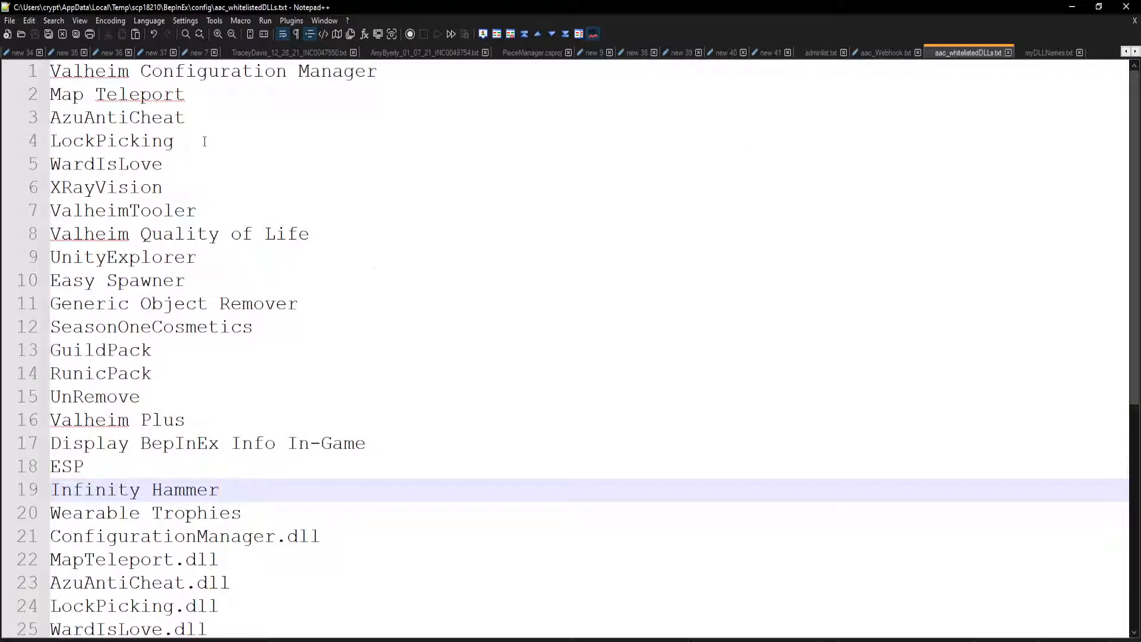
pyautogui.moveTo(205, 142); pyautogui.dragTo(50, 118)
pyautogui.click(270, 113)
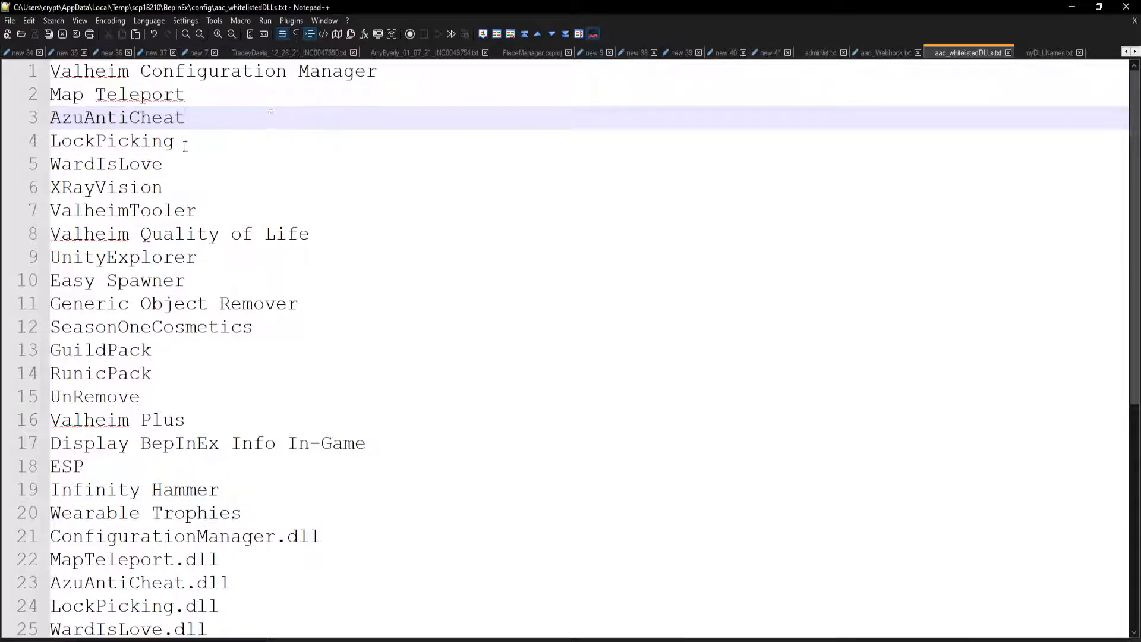
pyautogui.press('Up')
pyautogui.hotkey('shift', 'Home')
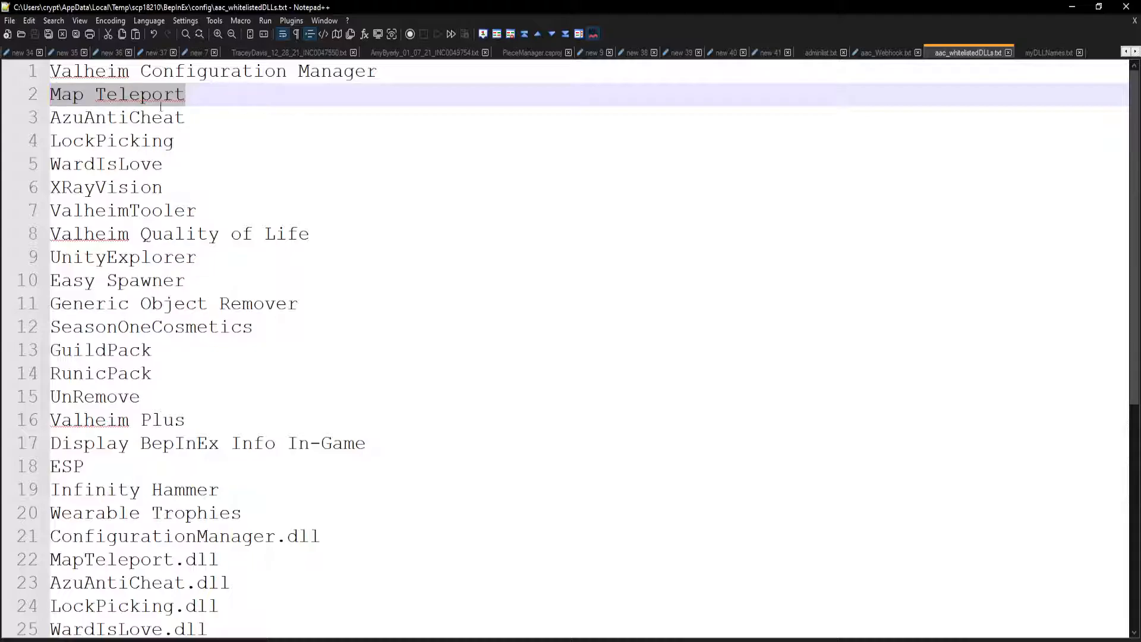
pyautogui.scroll(-5, 51, 333)
pyautogui.moveTo(236, 189); pyautogui.dragTo(15, 186)
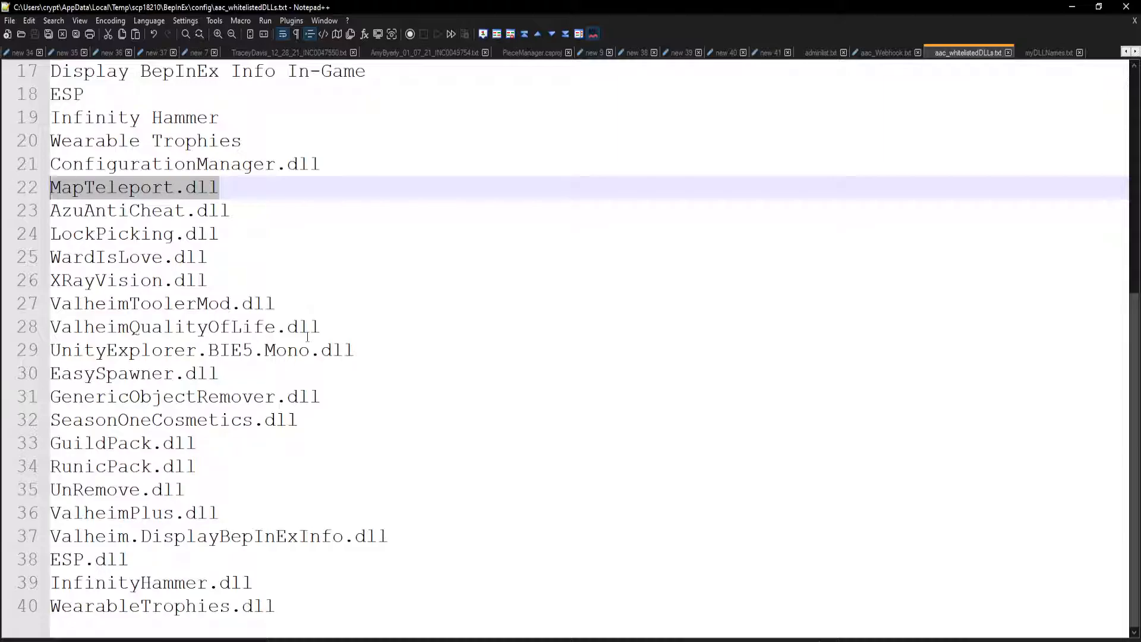
pyautogui.click(714, 337)
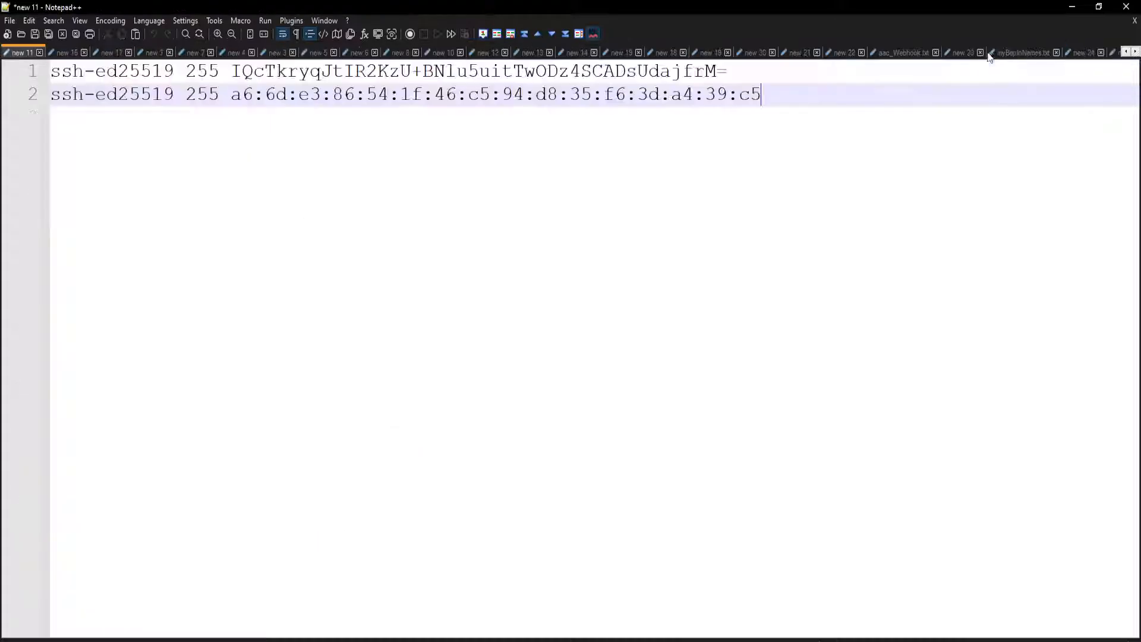
# Step: Switch to WinSCP, open the server's aac_moderatorList.txt in Notepad++, read its instruction line, and close the file
pyautogui.click(1072, 7)
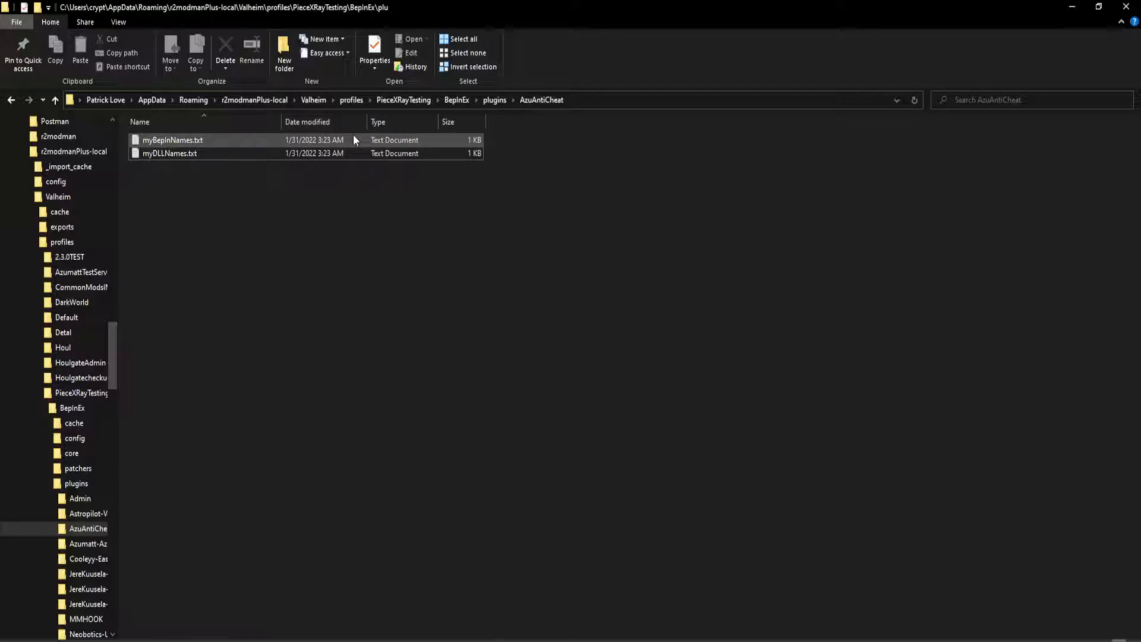
pyautogui.hotkey('alt', 'Tab')
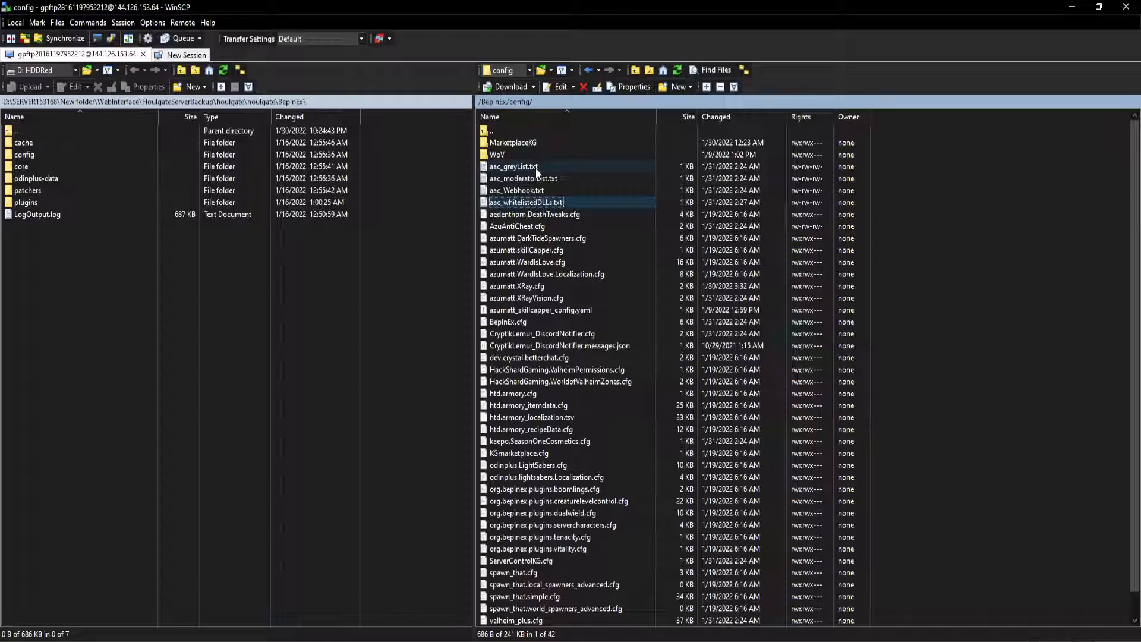
pyautogui.click(586, 190)
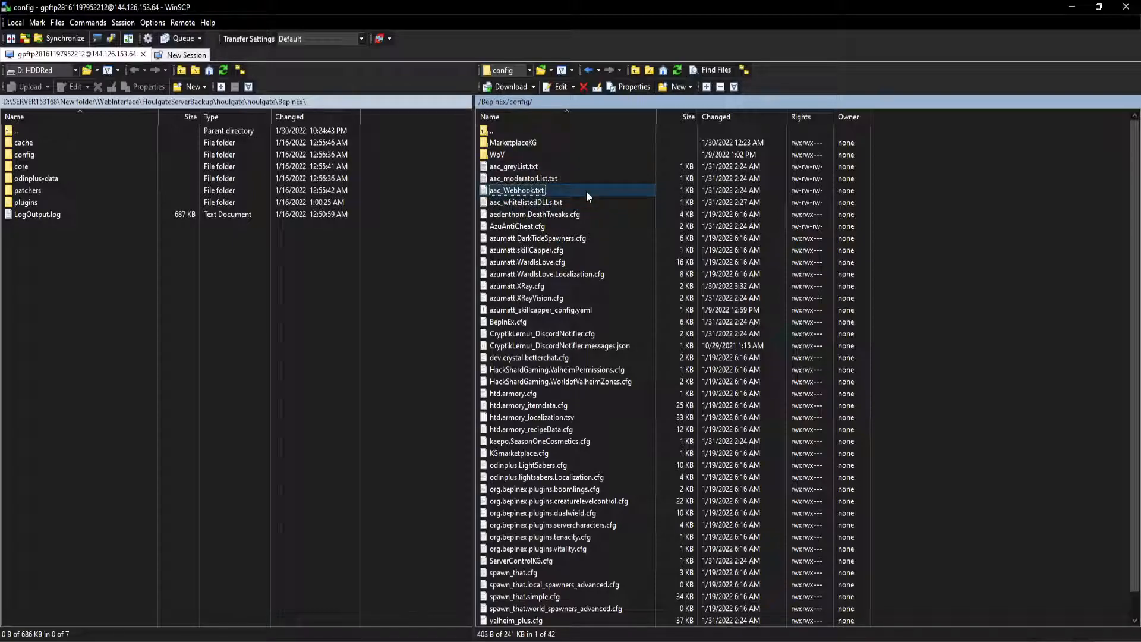
pyautogui.click(578, 179)
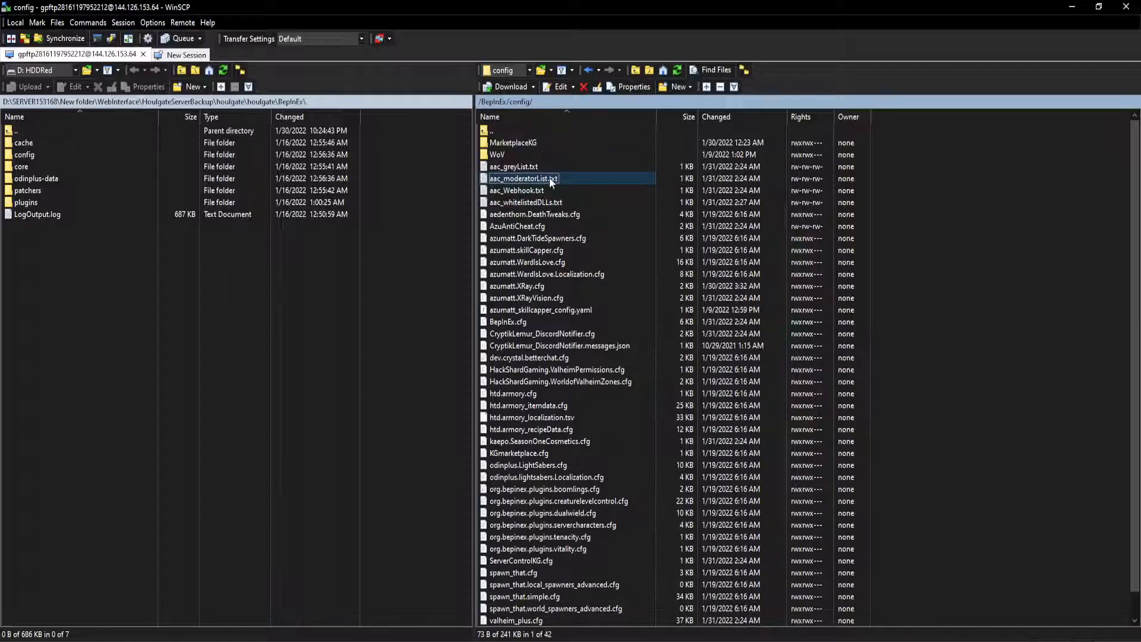
pyautogui.rightClick(580, 176)
pyautogui.moveTo(618, 197)
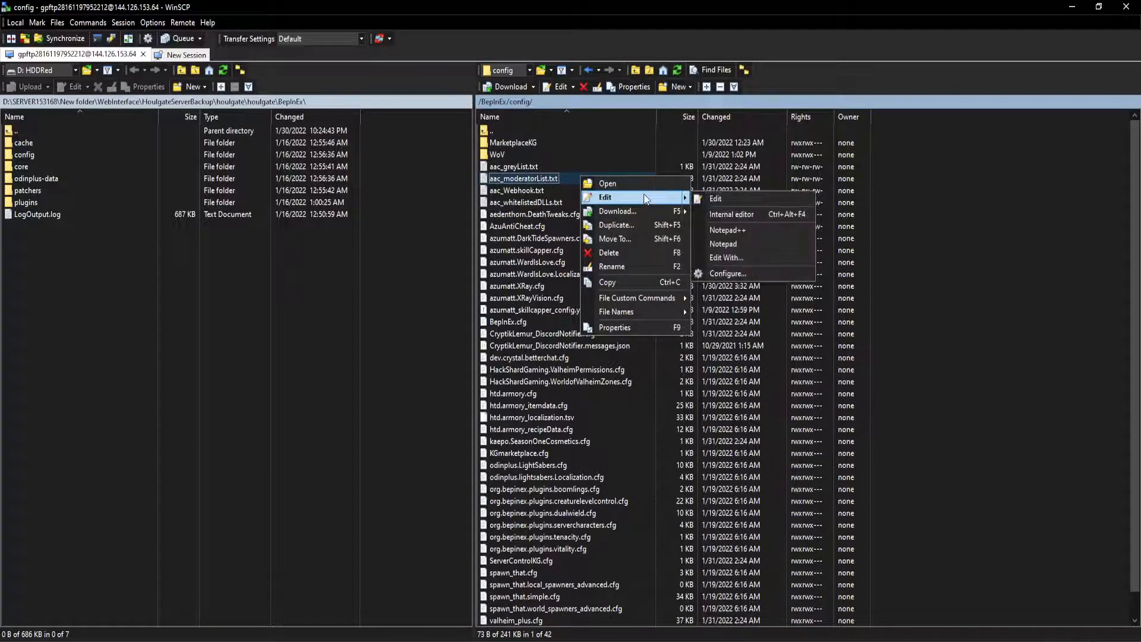
pyautogui.click(736, 232)
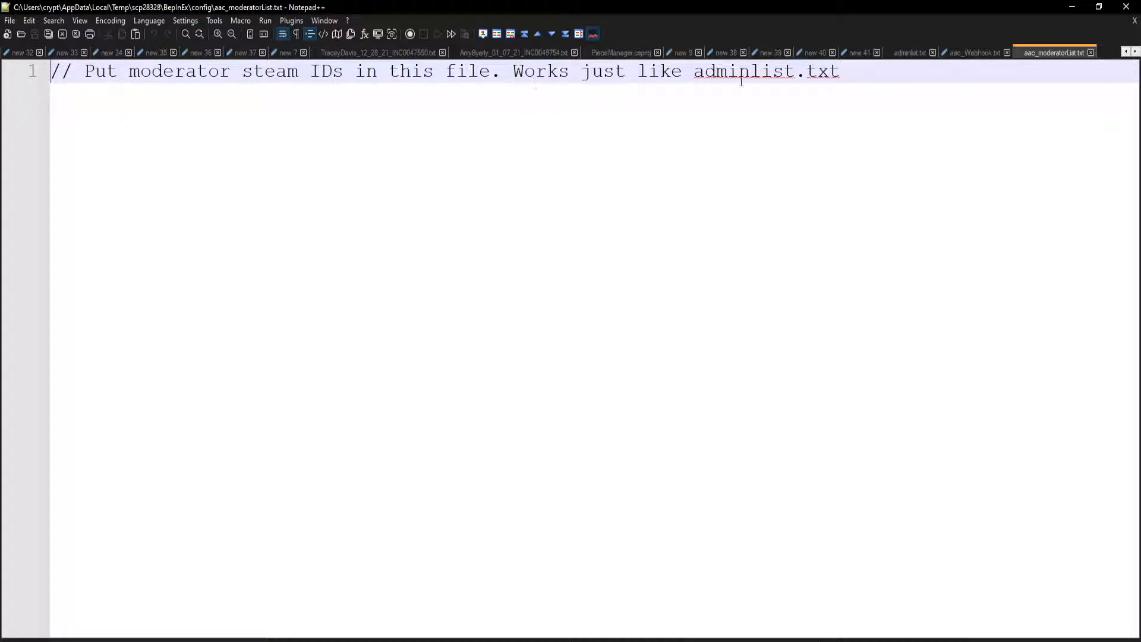
pyautogui.click(1092, 52)
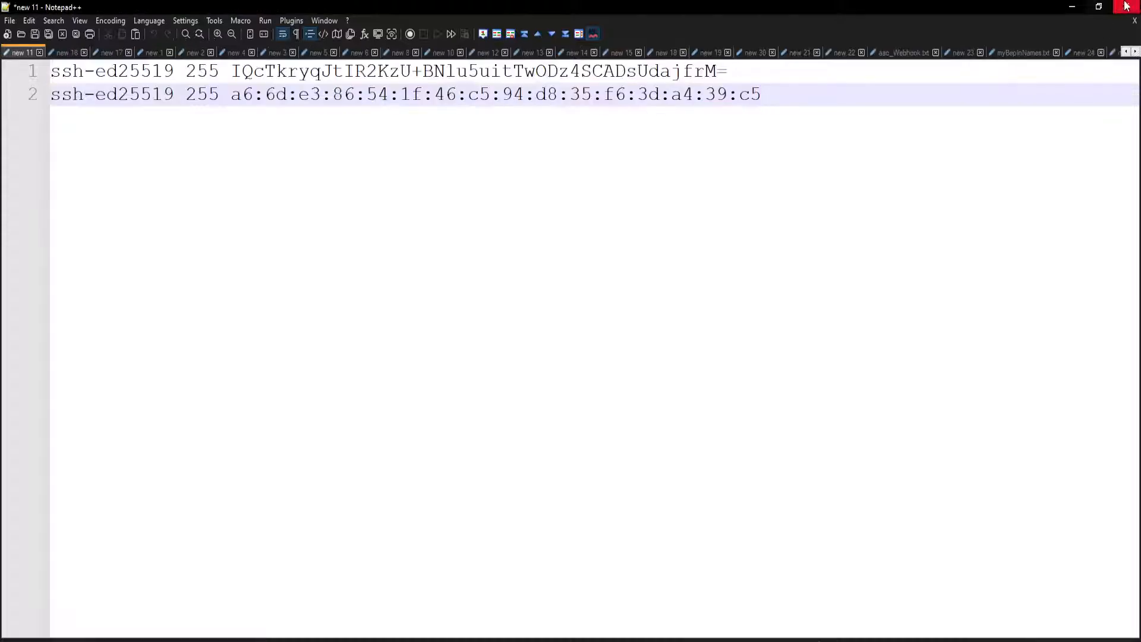
# Step: Return to WinSCP, open aac_greyList.txt in Notepad++, read its instructions for optional mods, and close the file
pyautogui.hotkey('alt', 'Tab')
pyautogui.click(957, 157)
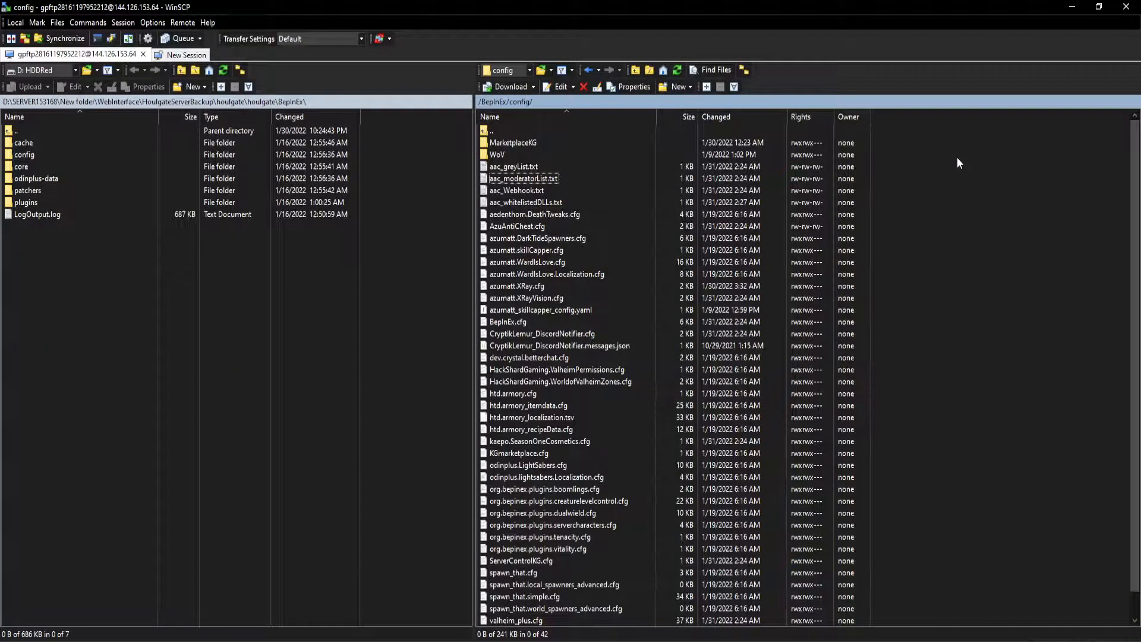
pyautogui.click(515, 167)
pyautogui.rightClick(516, 169)
pyautogui.moveTo(537, 187)
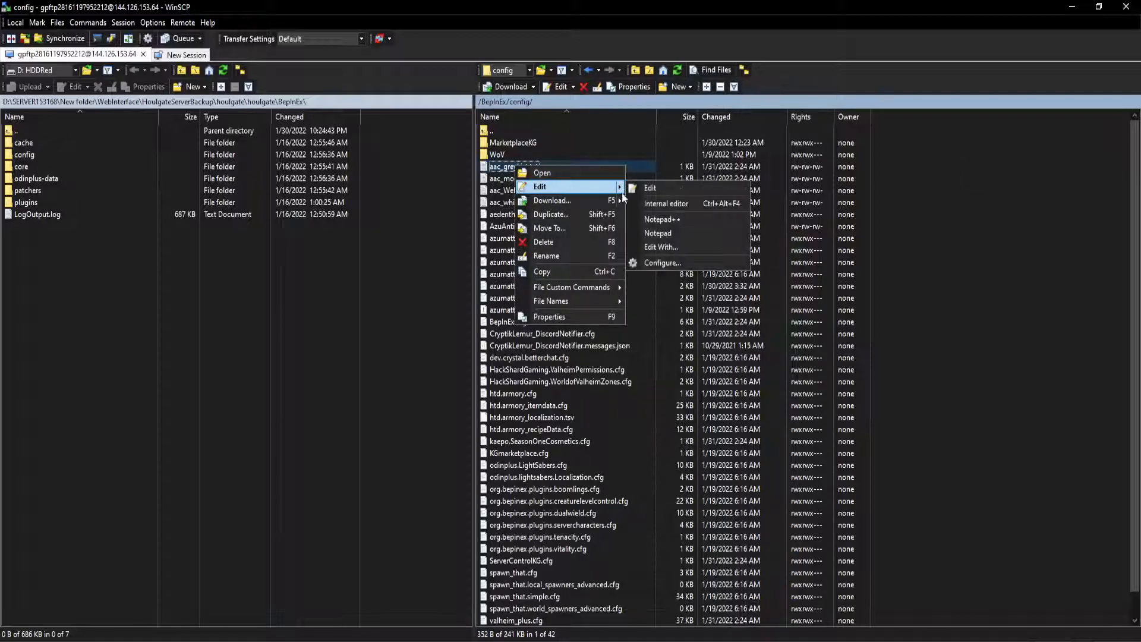
pyautogui.click(675, 218)
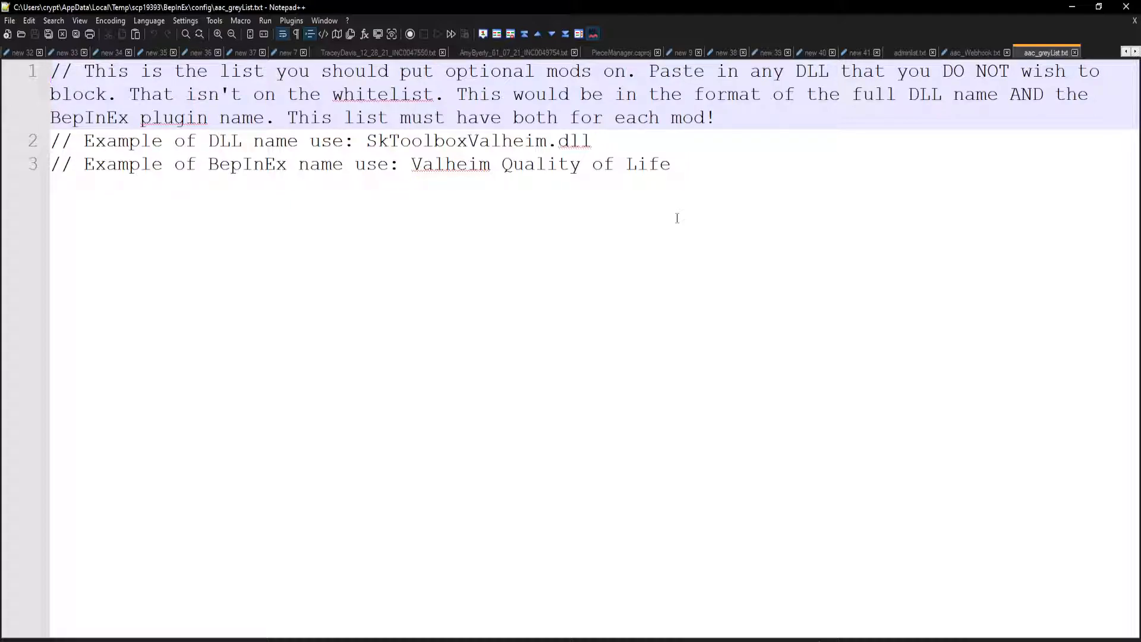
pyautogui.click(1075, 53)
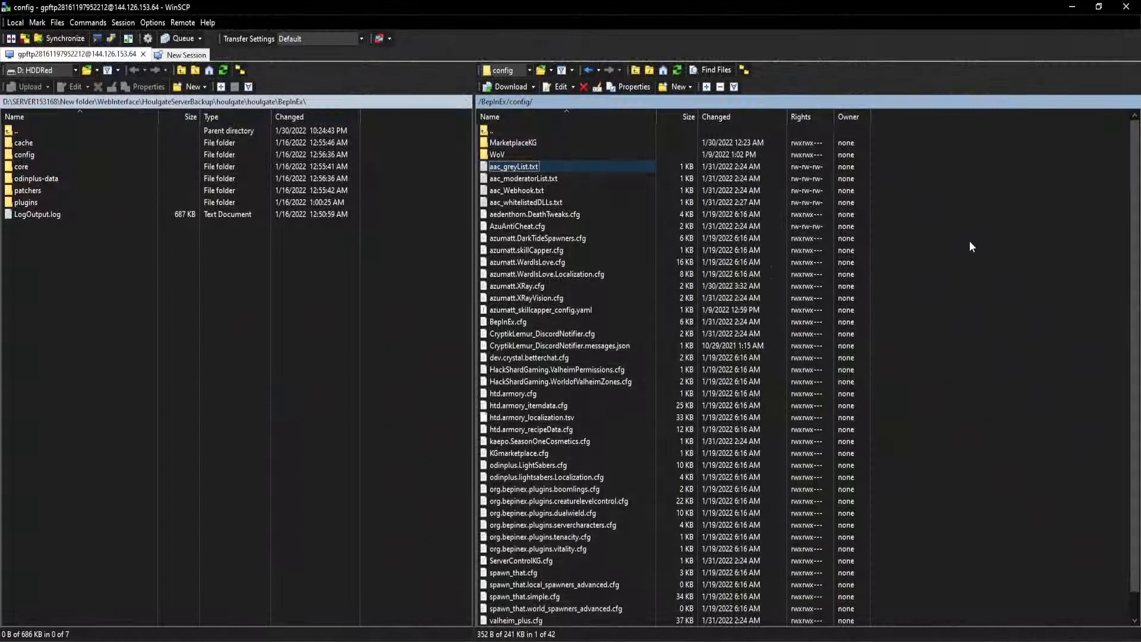
pyautogui.click(971, 241)
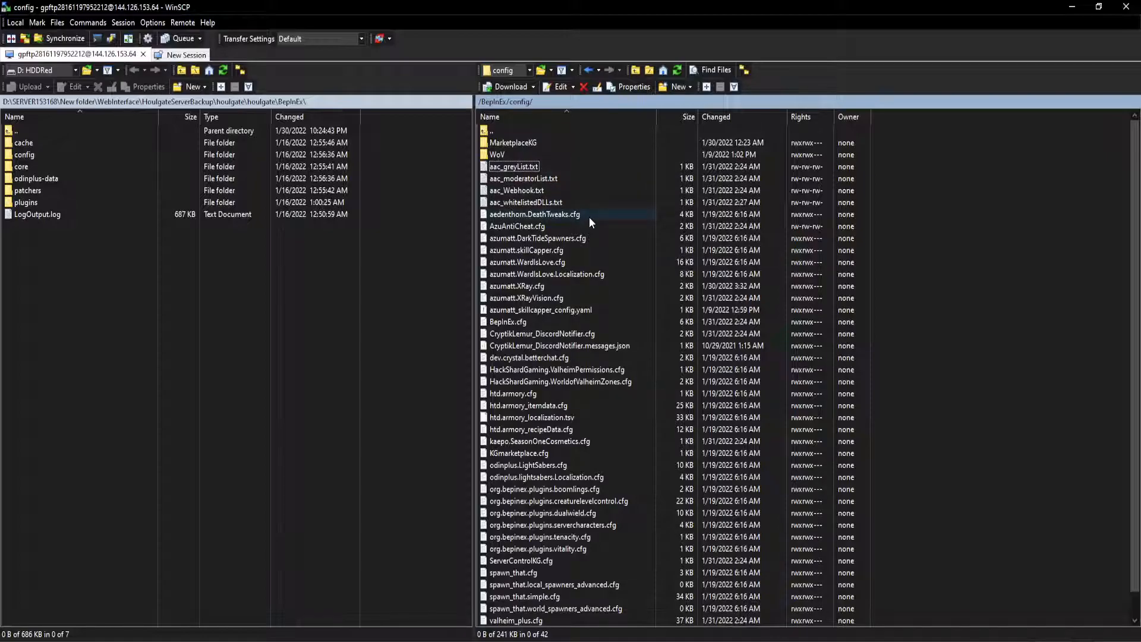
# Step: Open the server's aac_Webhook.txt in Notepad++ and read its Discord webhook instructions
pyautogui.click(510, 196)
pyautogui.rightClick(511, 197)
pyautogui.moveTo(618, 215)
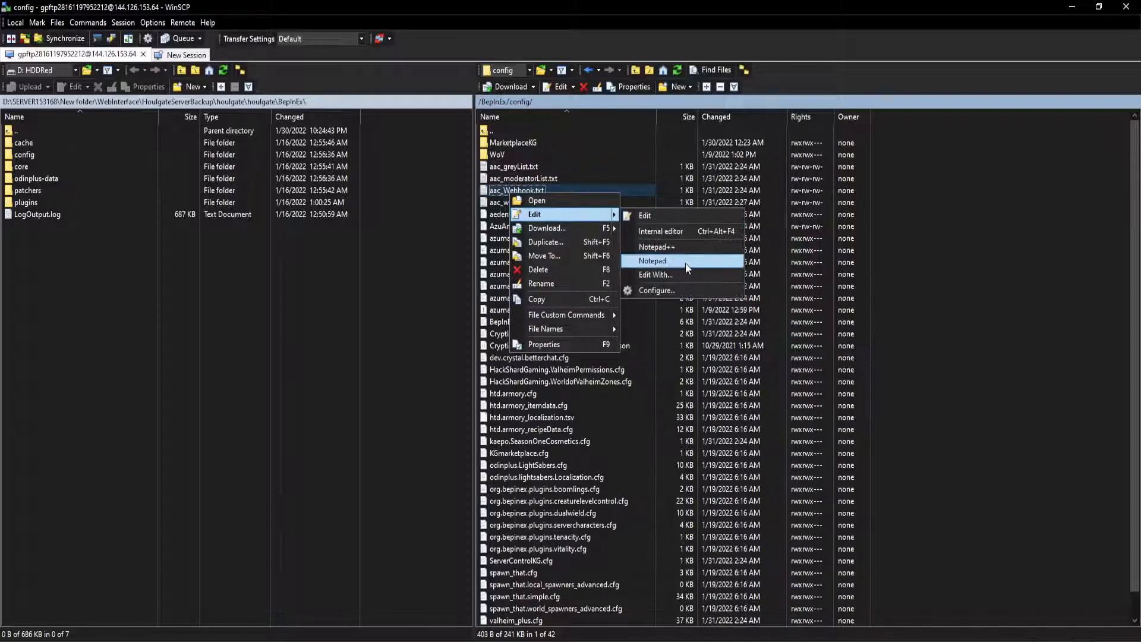
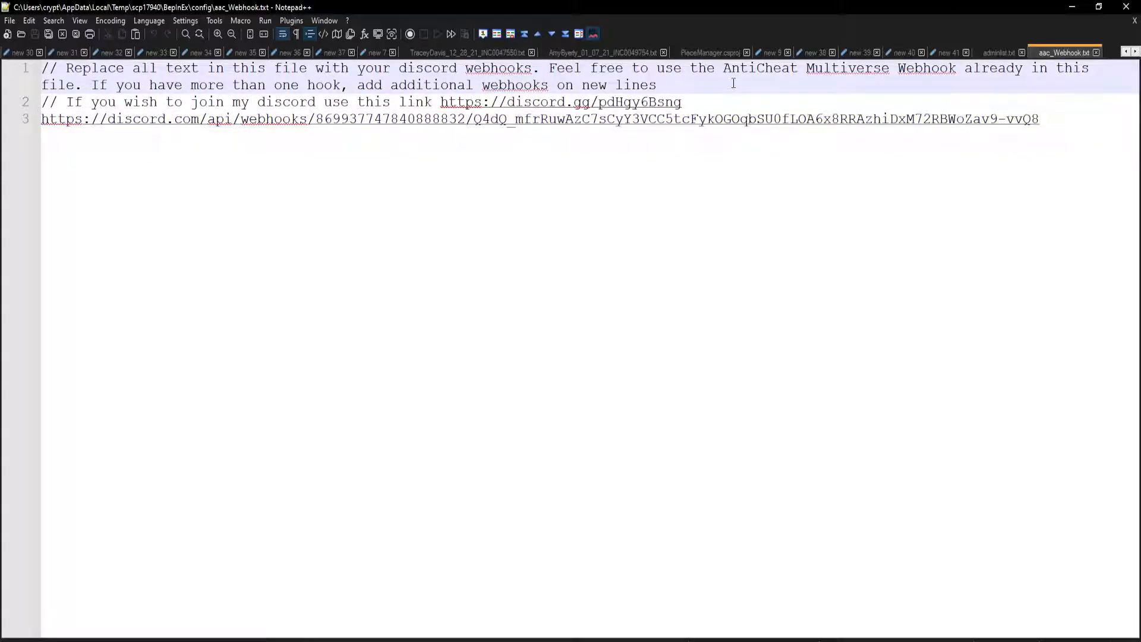
# Step: Switch to Discord and open the webhooks list in the Azumatt Mod Hub server's integration settings
pyautogui.moveTo(1140, 196); pyautogui.dragTo(403, 3)
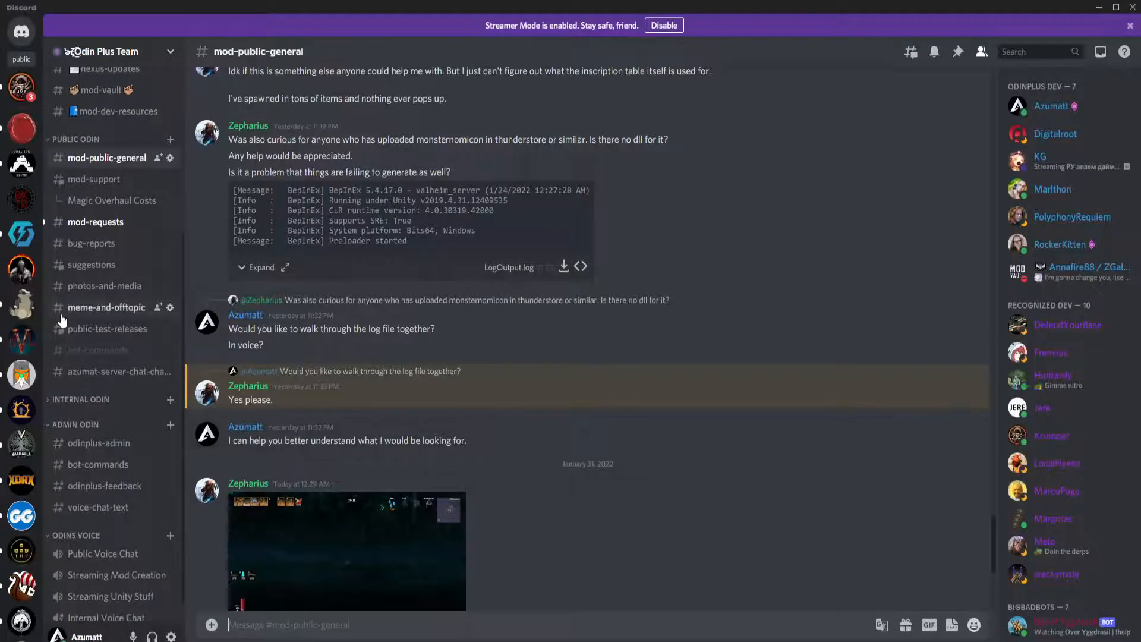
pyautogui.scroll(-5, 21, 457)
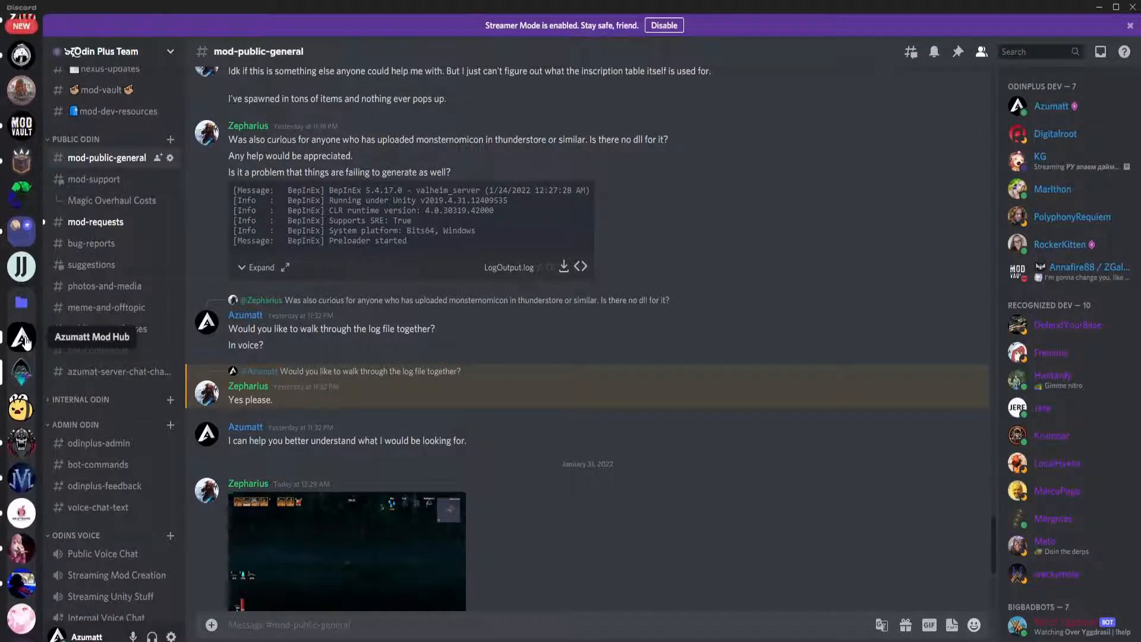
pyautogui.rightClick(25, 341)
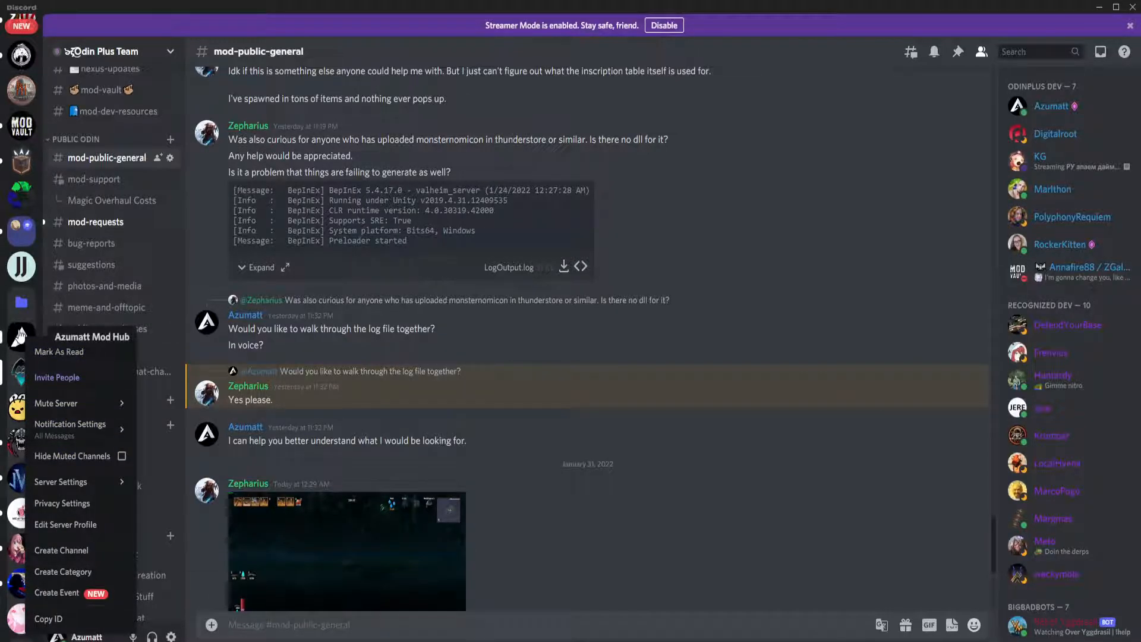
pyautogui.moveTo(101, 482)
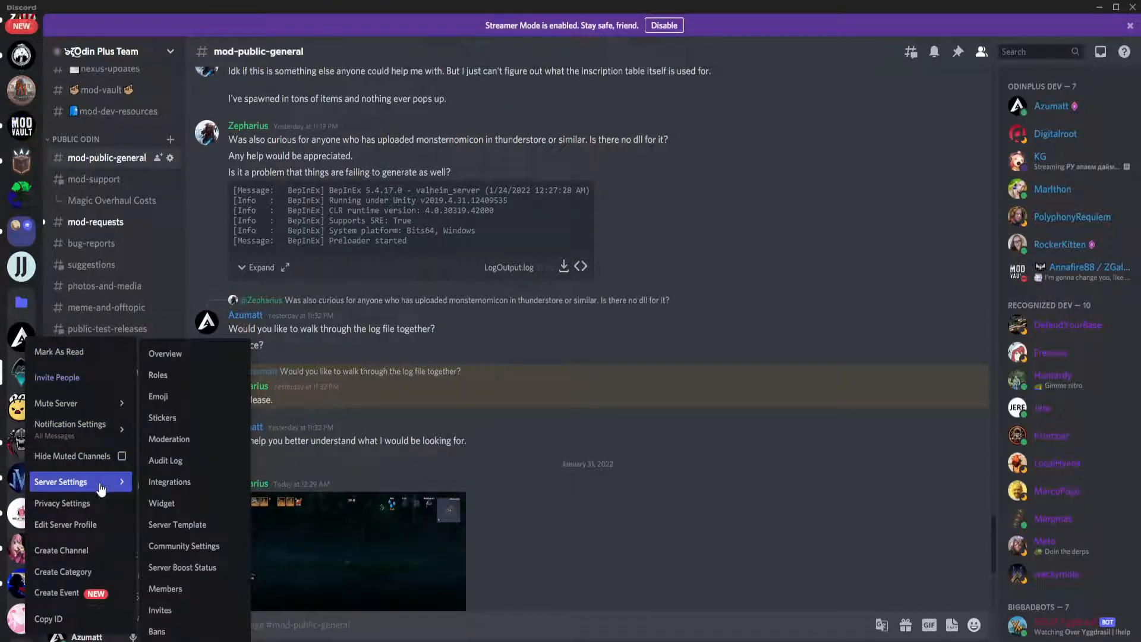
pyautogui.click(200, 479)
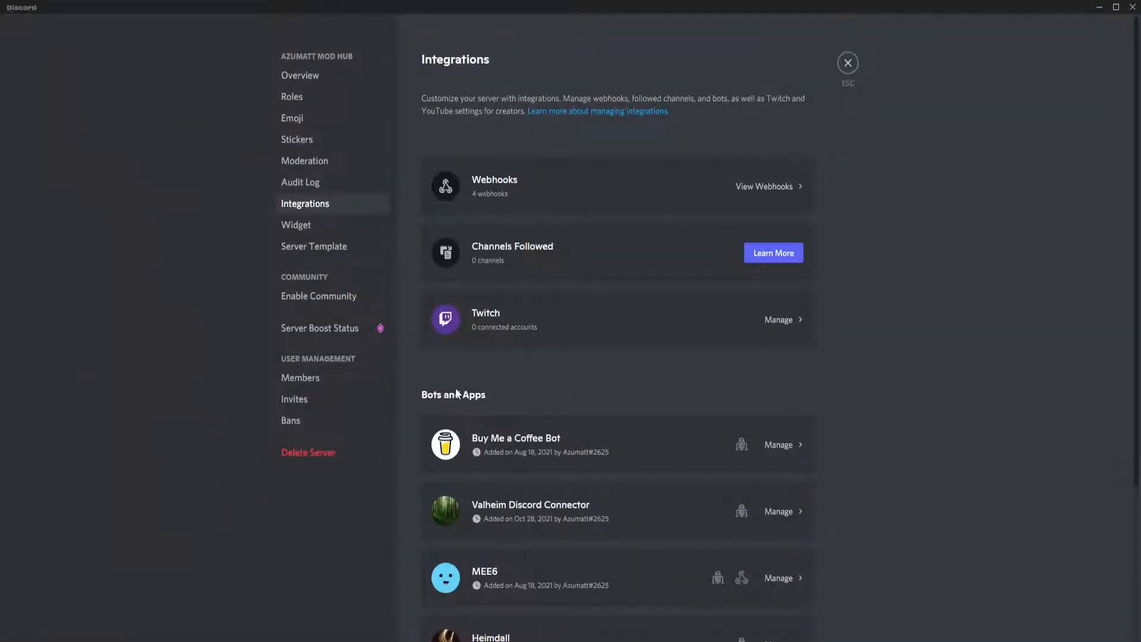
pyautogui.click(780, 189)
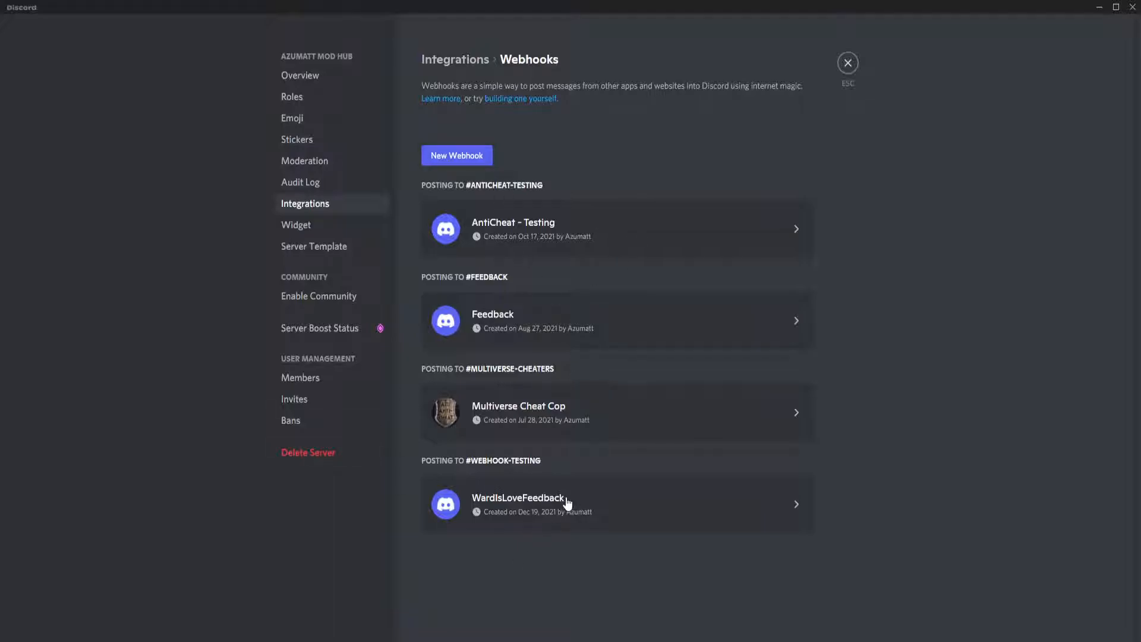
# Step: Create a new webhook in the Azumatt Mod Hub server and copy its URL
pyautogui.click(467, 156)
pyautogui.moveTo(560, 300); pyautogui.dragTo(510, 303)
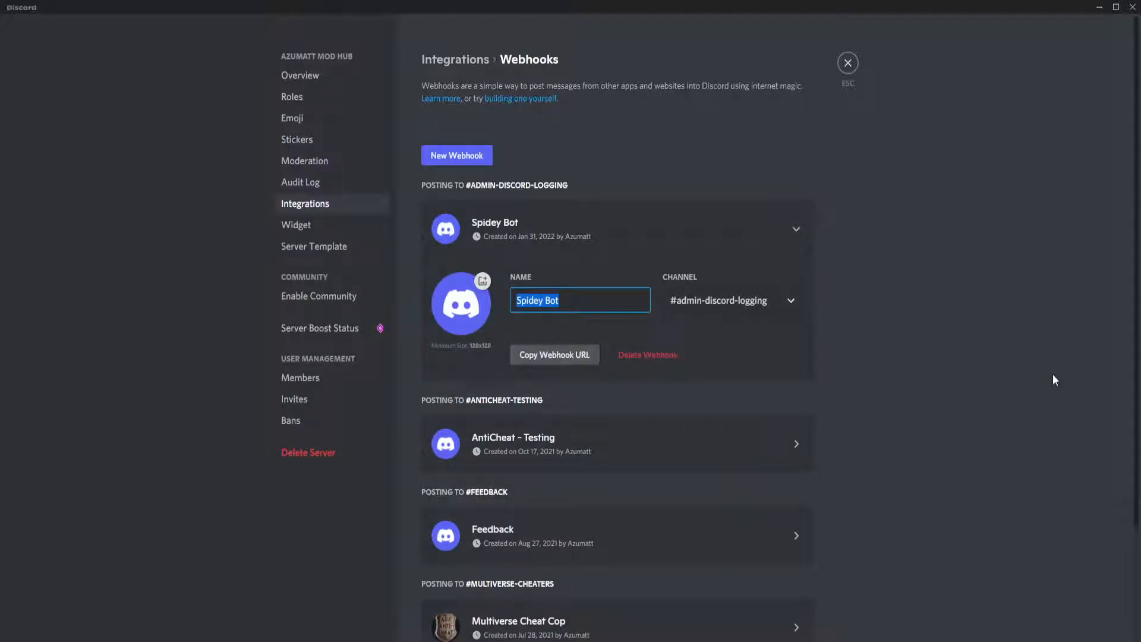
pyautogui.click(554, 355)
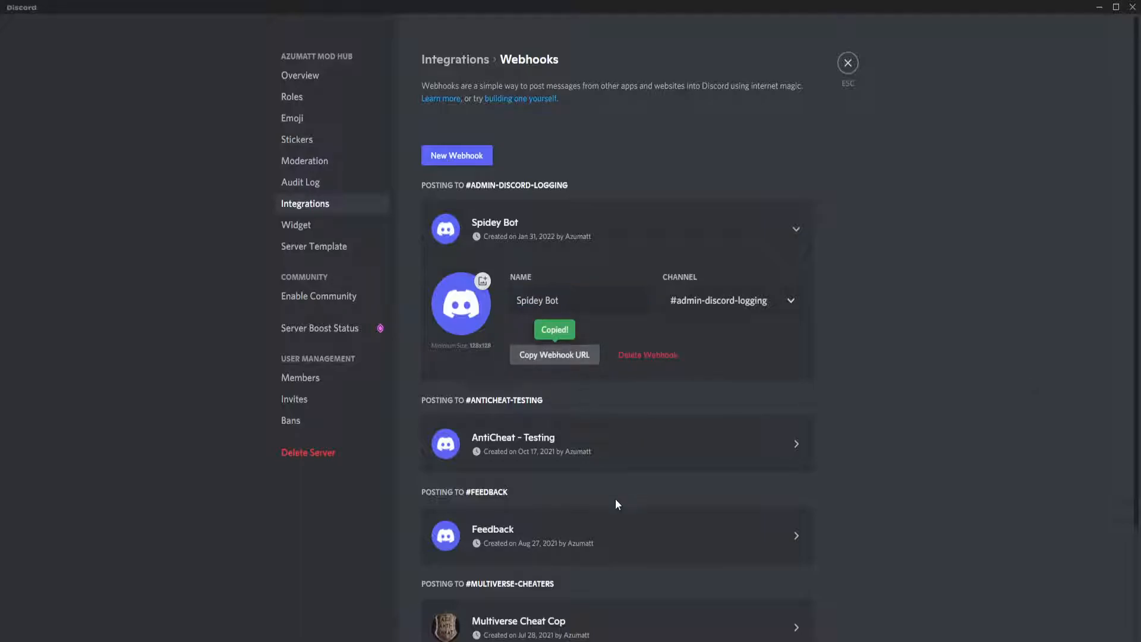
# Step: Delete the newly created webhook, and replace all text in aac_Webhook.txt in Notepad++ with the copied webhook URL
pyautogui.click(662, 355)
pyautogui.click(668, 370)
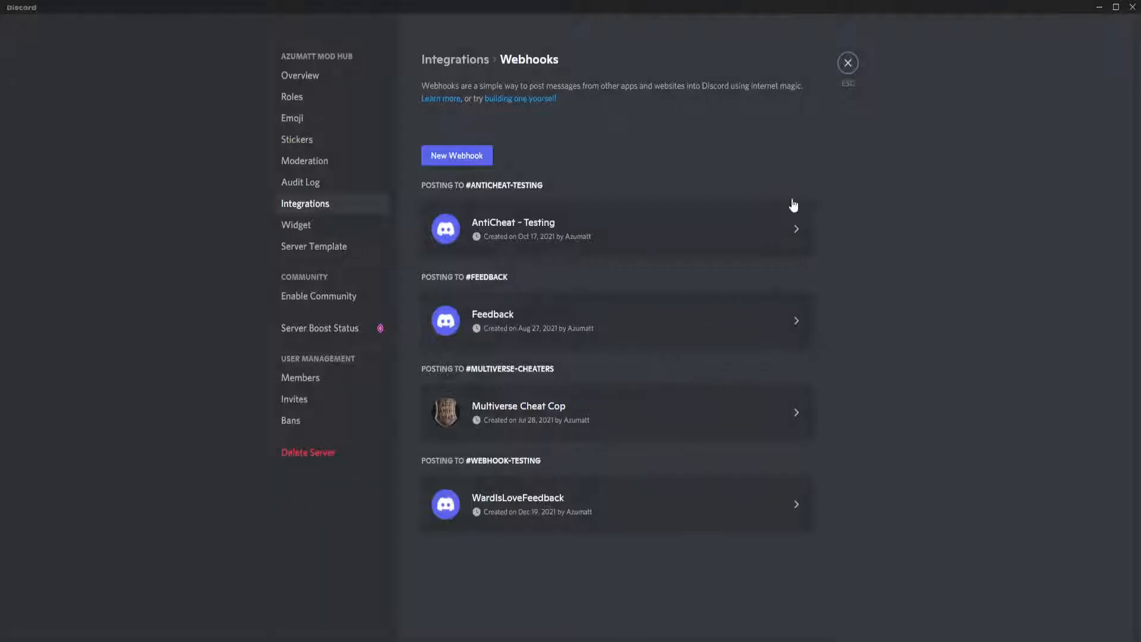
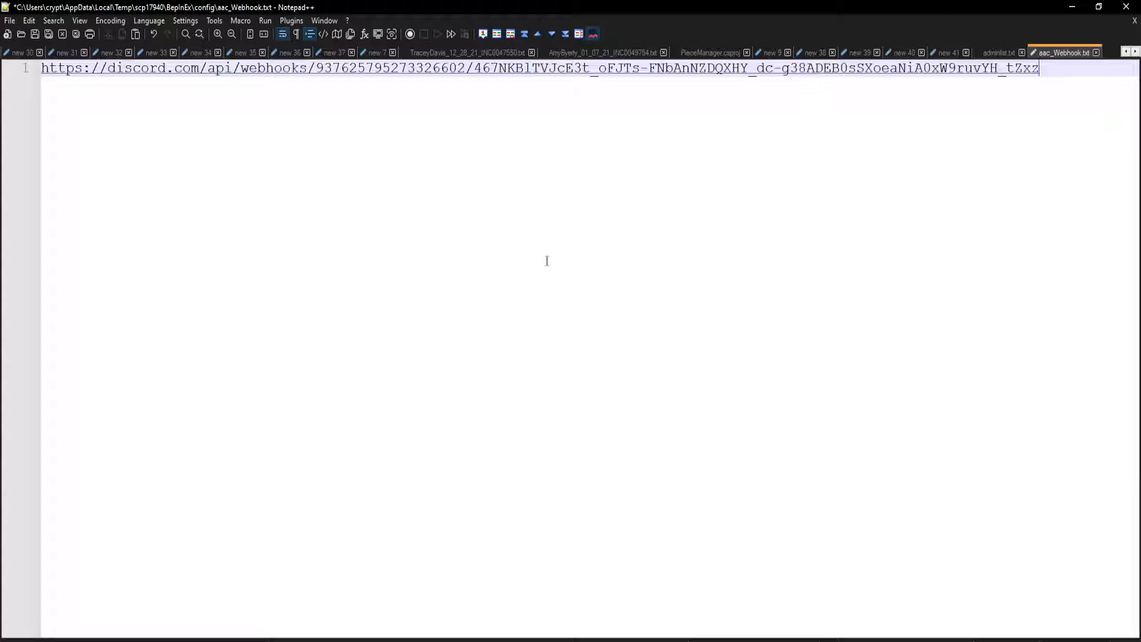
pyautogui.scroll(5, 98, 126)
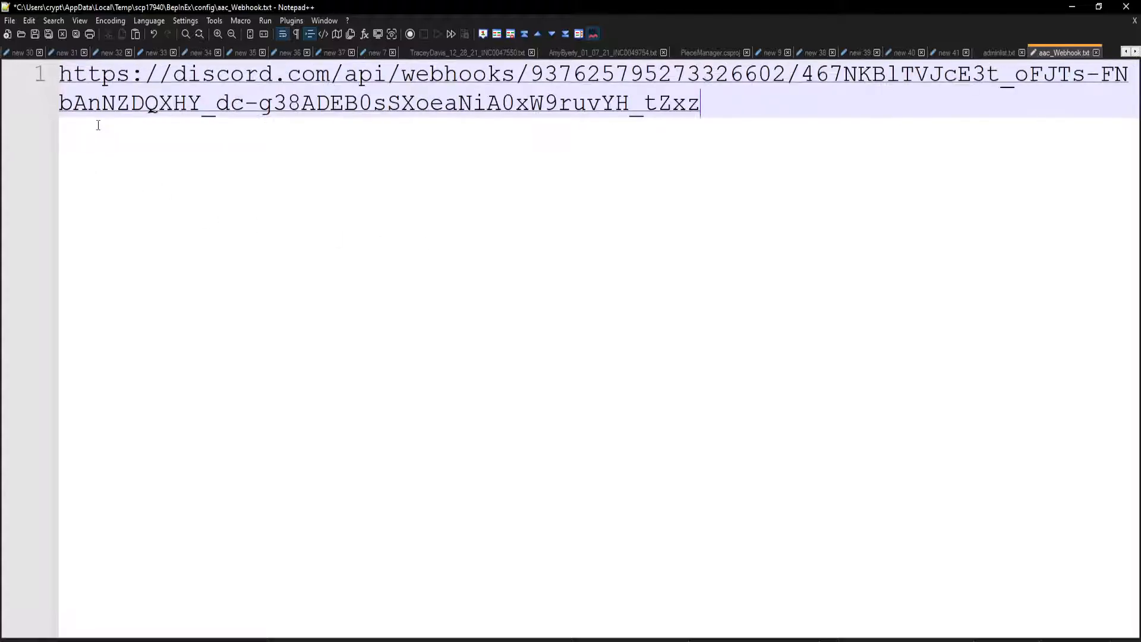
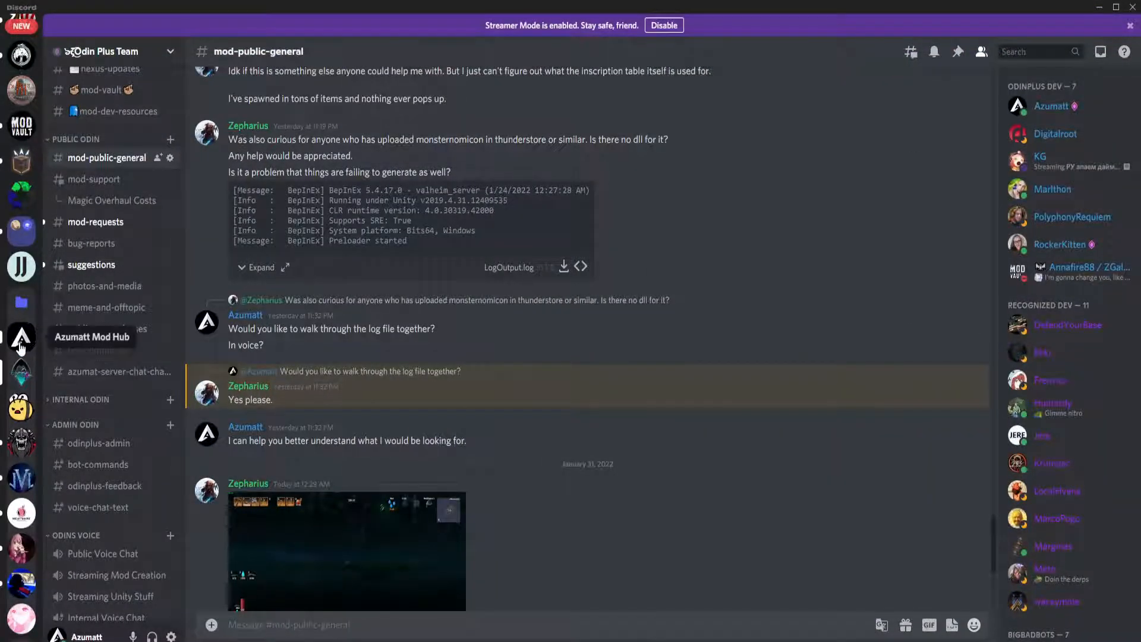
# Step: Switch to Discord, open The Dark World server's test-server-logs channel, and find an AzuAntiCheat report from November 22, 2021
pyautogui.click(21, 442)
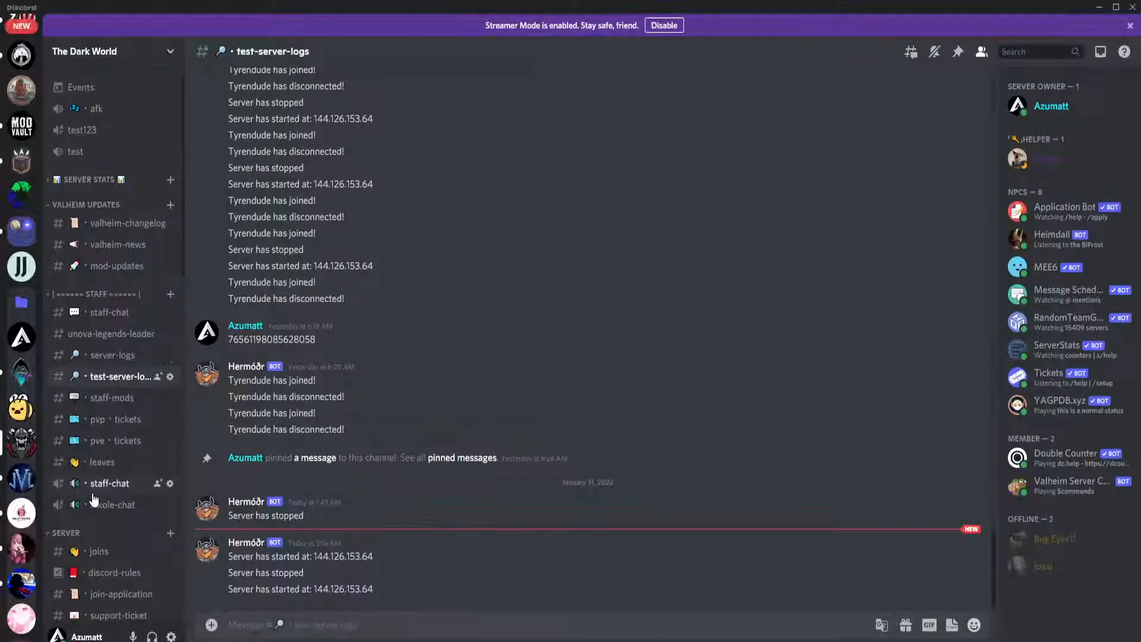
pyautogui.scroll(15, 537, 418)
pyautogui.scroll(5, 531, 287)
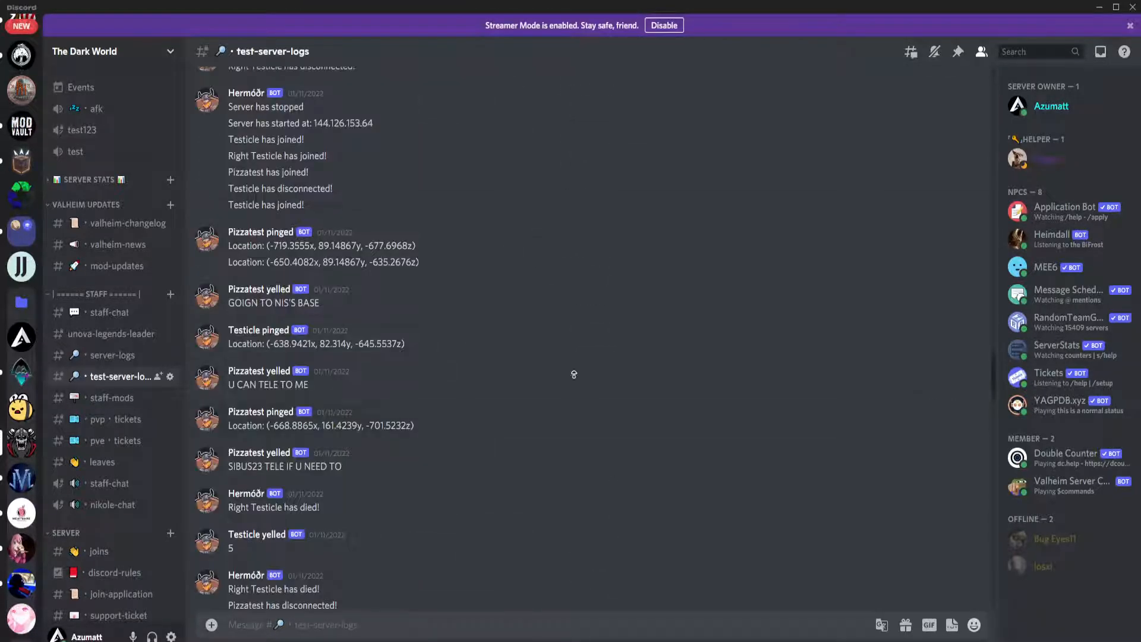
pyautogui.scroll(5, 555, 186)
pyautogui.scroll(15, 556, 225)
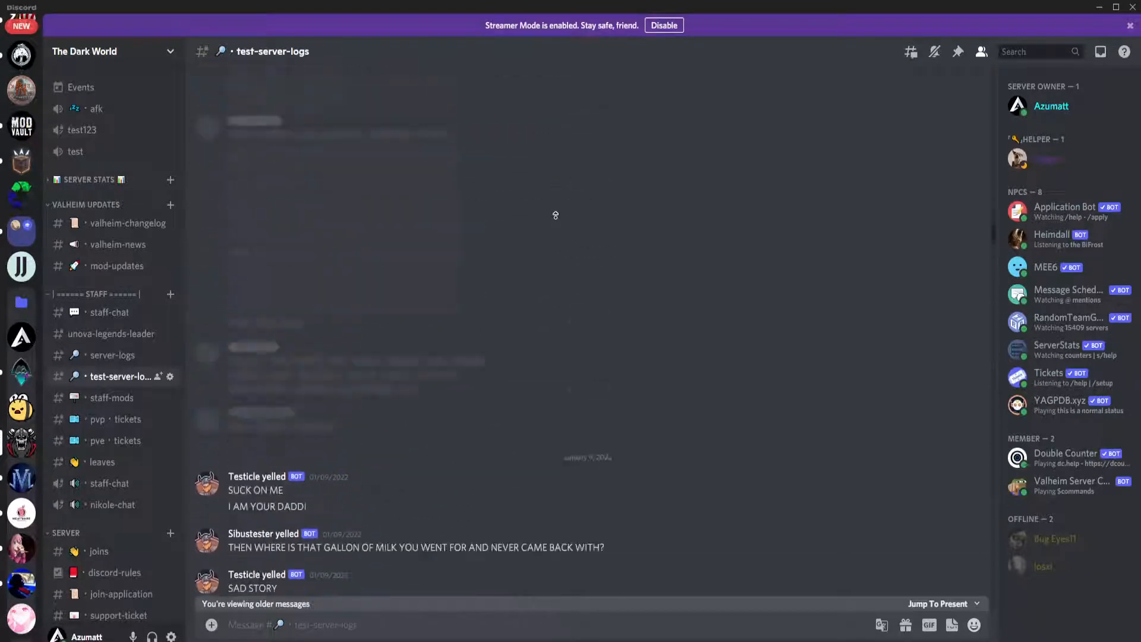
pyautogui.scroll(10, 555, 215)
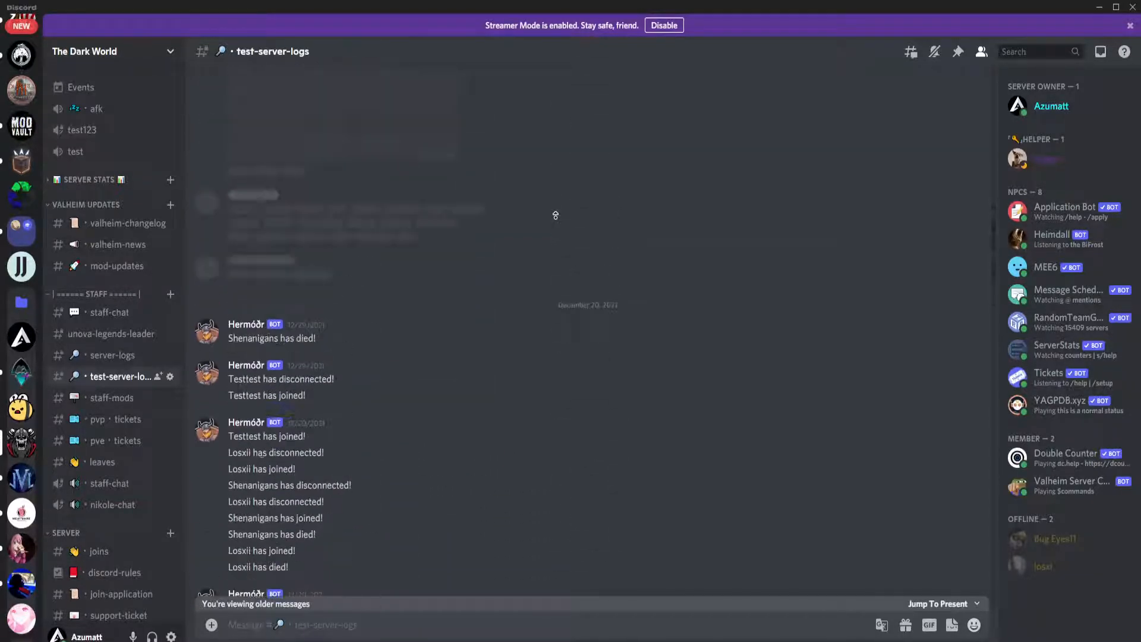
pyautogui.scroll(15, 552, 314)
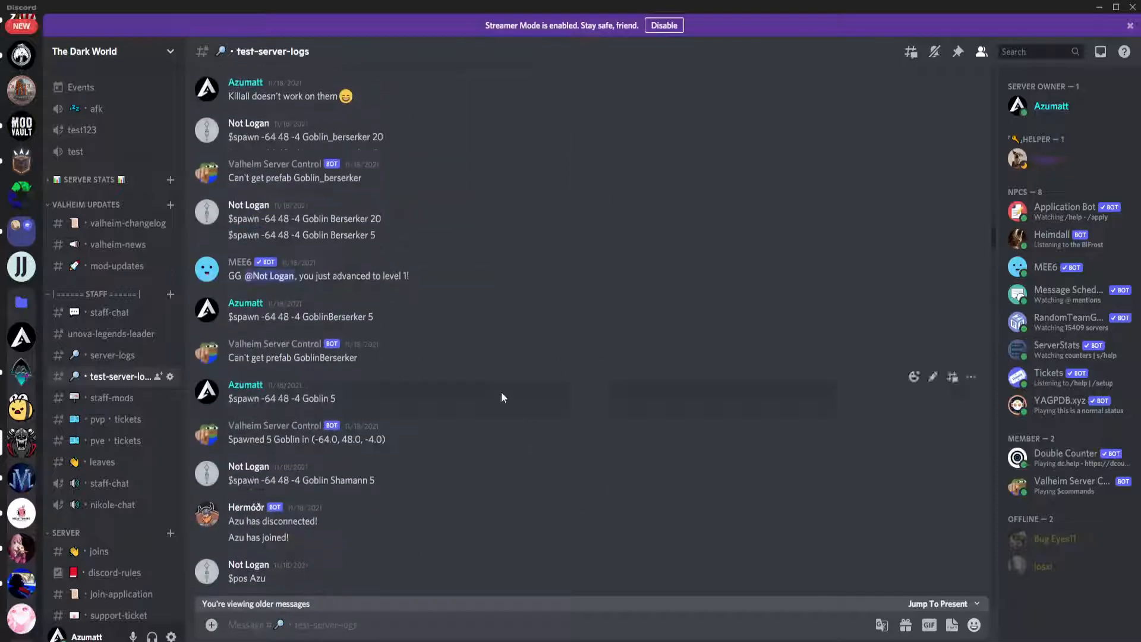
pyautogui.scroll(-3, 496, 383)
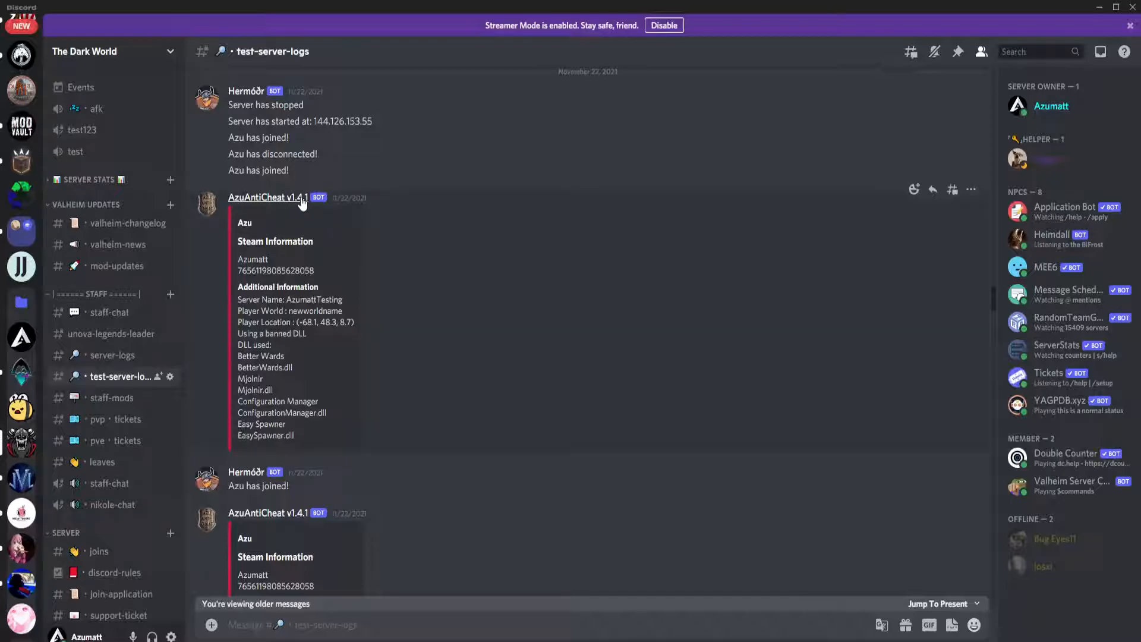
# Step: Highlight and read the Steam information and the list of banned DLLs in the AzuAntiCheat v1.4.1 report
pyautogui.doubleClick(242, 224)
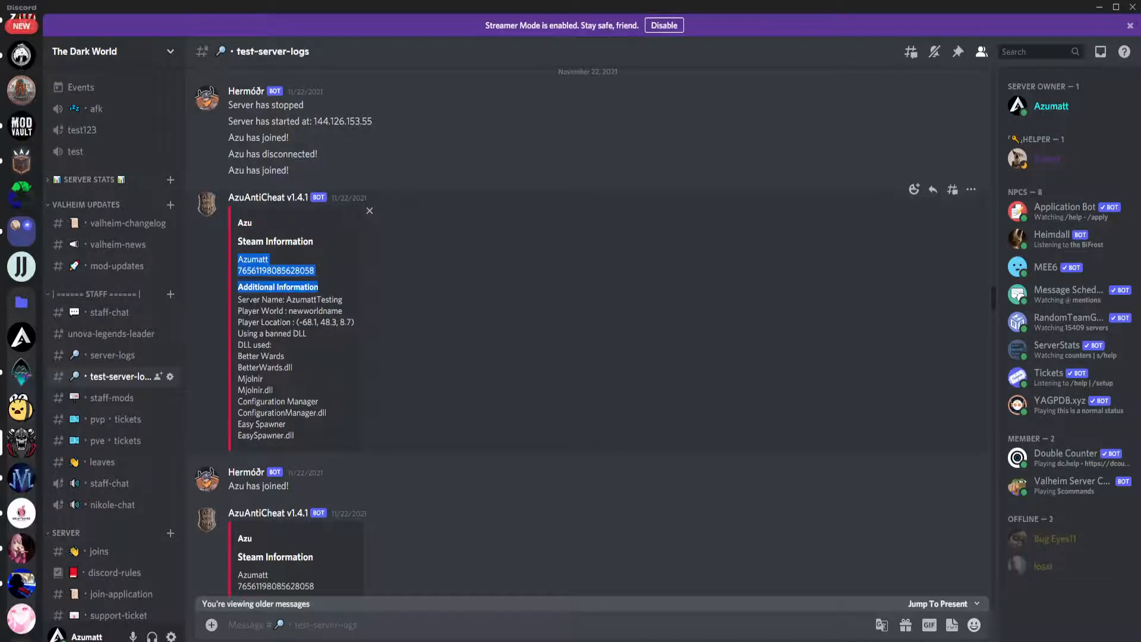
pyautogui.click(238, 292)
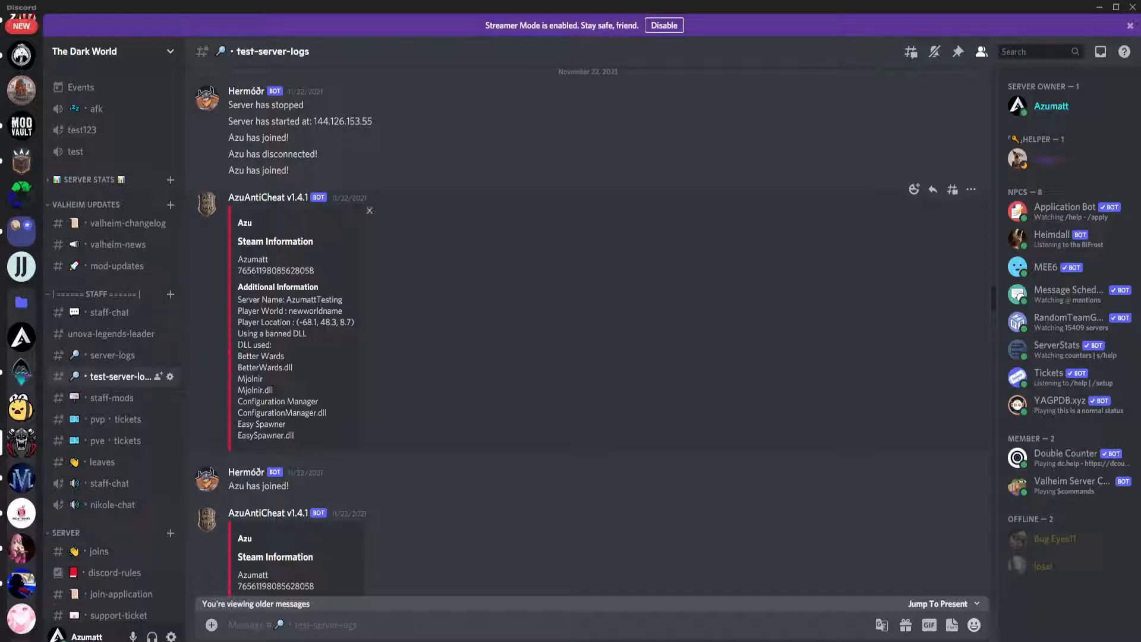
pyautogui.moveTo(239, 357); pyautogui.dragTo(315, 437)
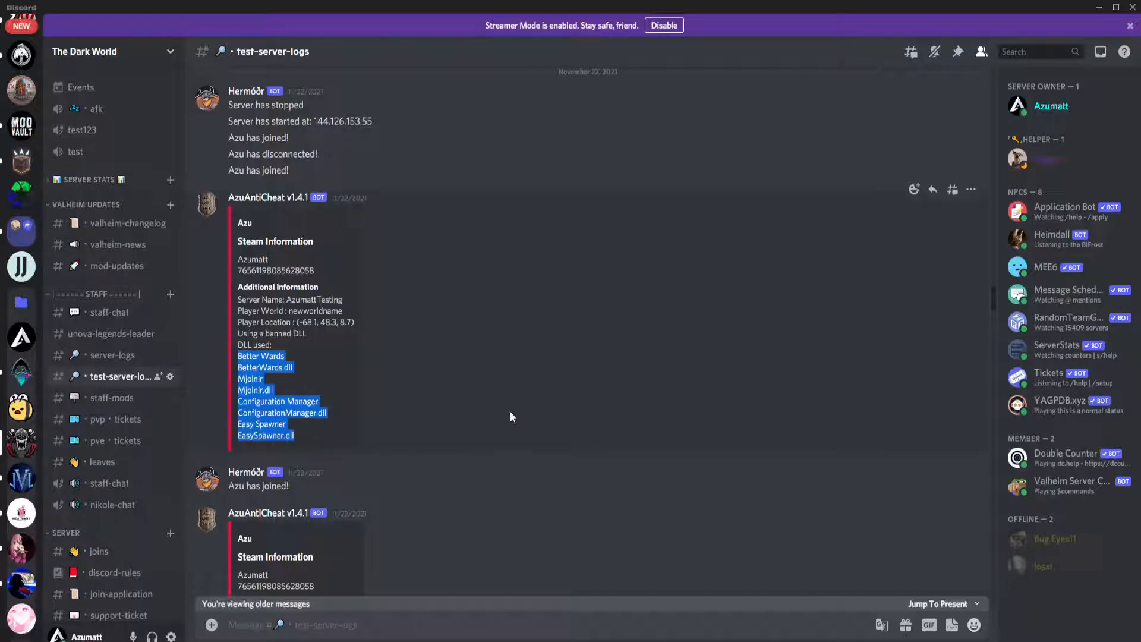
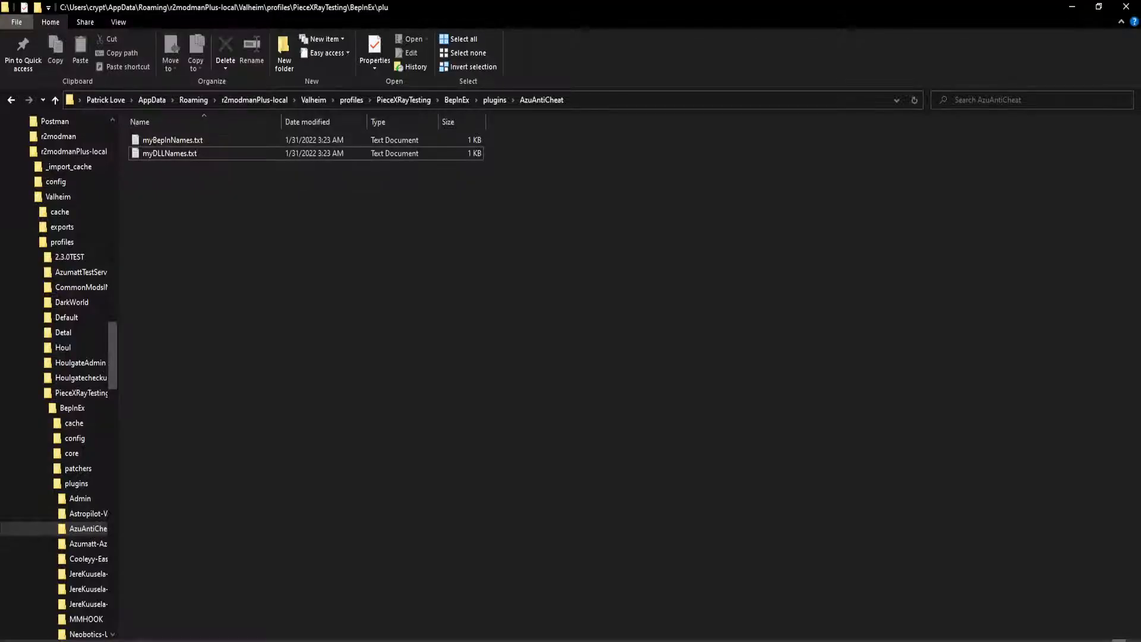
# Step: Switch to File Explorer, locate LogOutput.log in the PieceXRayTesting profile's BepInEx folder, enlarge the icons to show it, and restore the details view
pyautogui.click(455, 100)
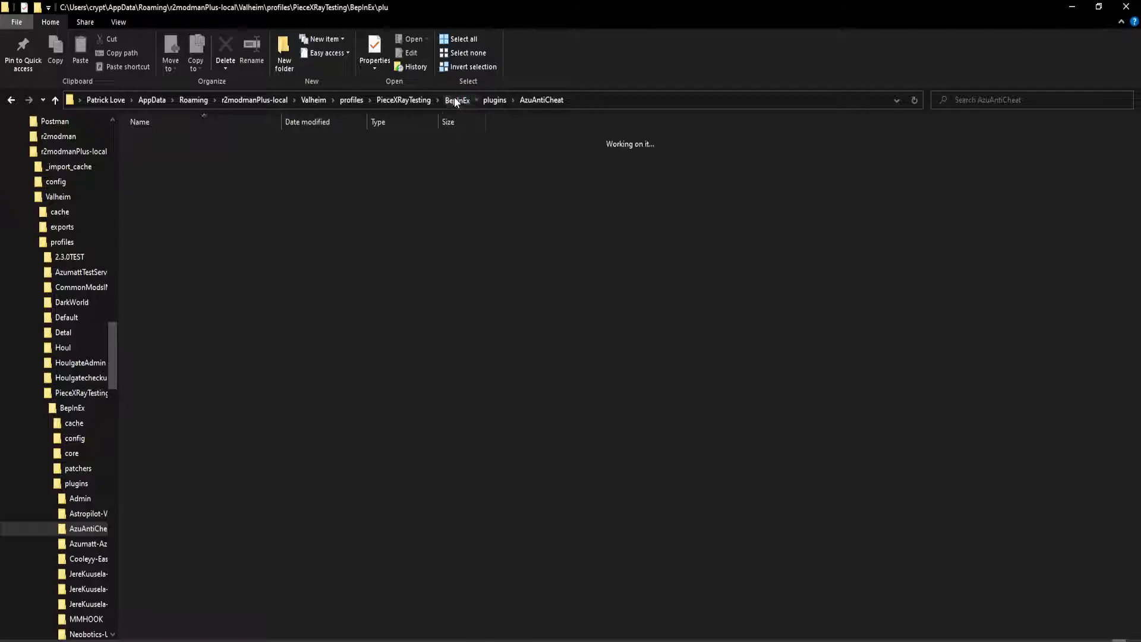
pyautogui.click(170, 221)
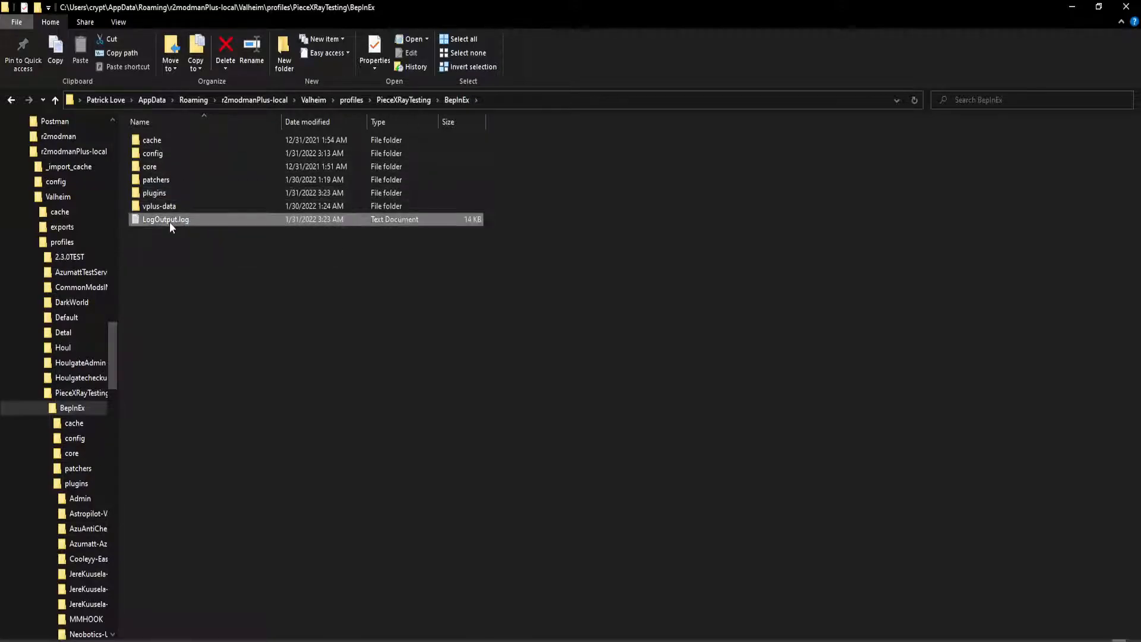
pyautogui.keyDown('ctrl'); pyautogui.scroll(3, 171, 230); pyautogui.keyUp('ctrl')
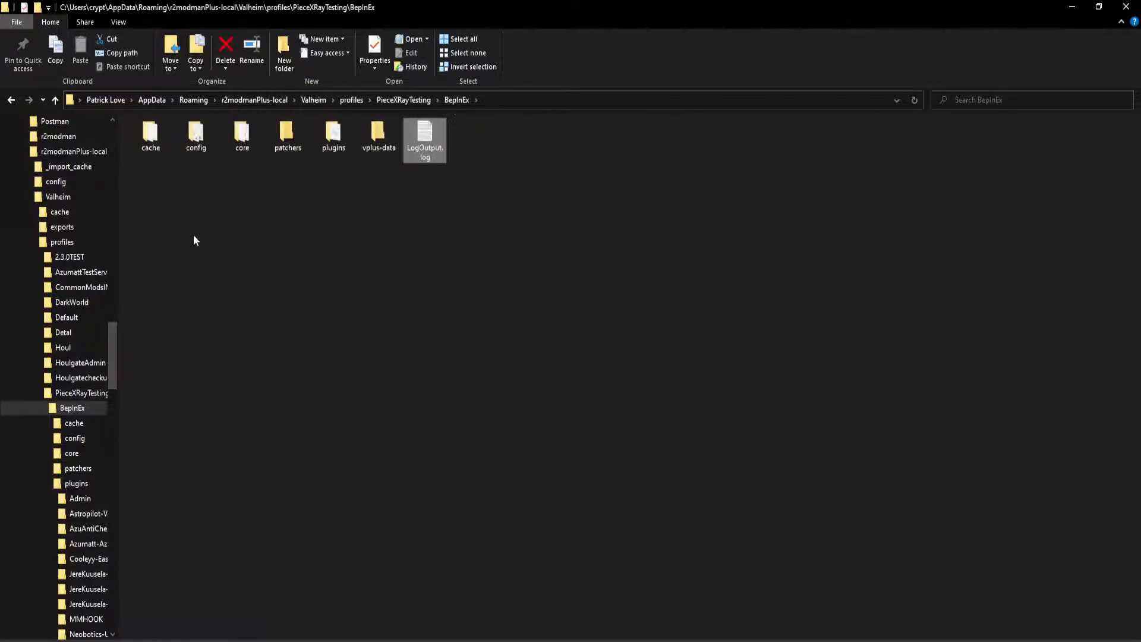
pyautogui.keyDown('ctrl'); pyautogui.scroll(4, 194, 234); pyautogui.keyUp('ctrl')
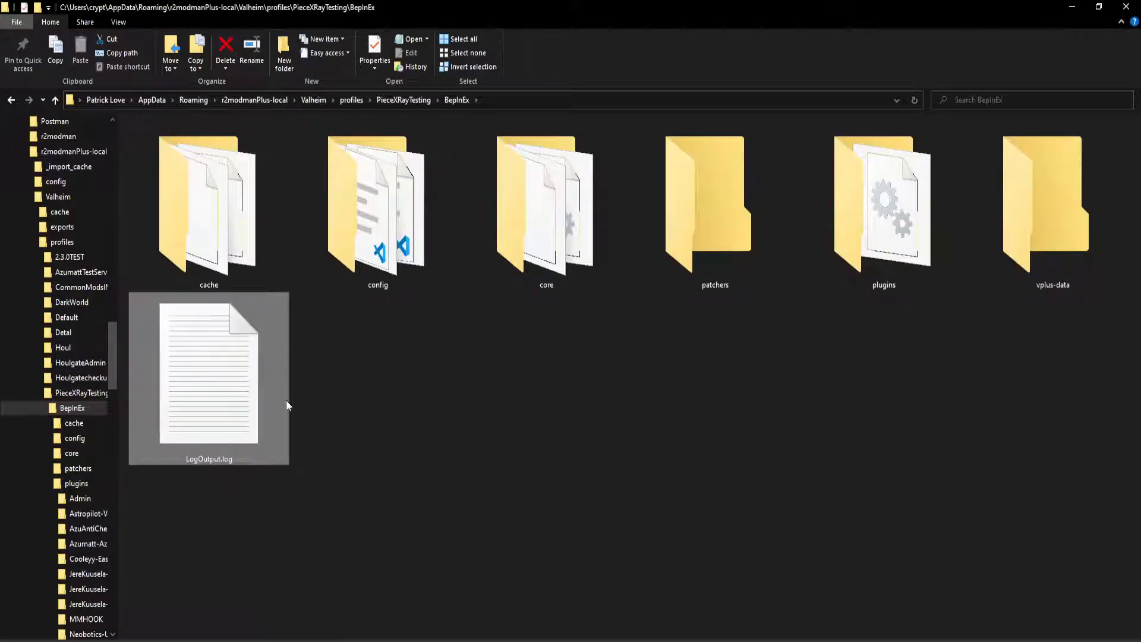
pyautogui.click(468, 396)
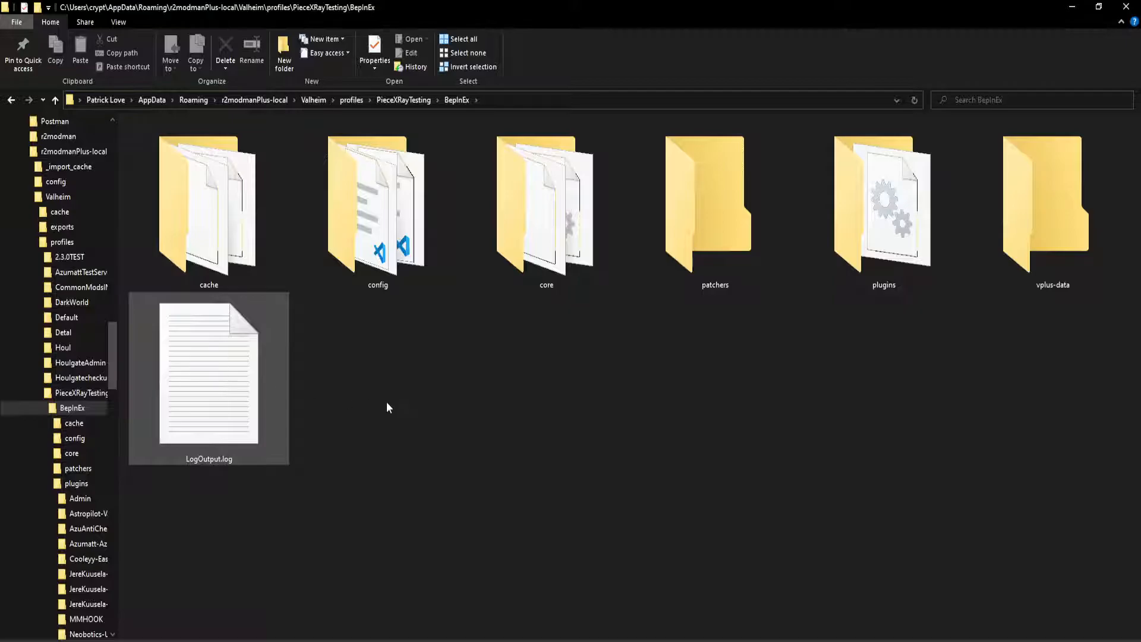
pyautogui.keyDown('ctrl'); pyautogui.scroll(-1, 387, 401); pyautogui.keyUp('ctrl')
pyautogui.keyDown('ctrl'); pyautogui.scroll(-4, 388, 404); pyautogui.keyUp('ctrl')
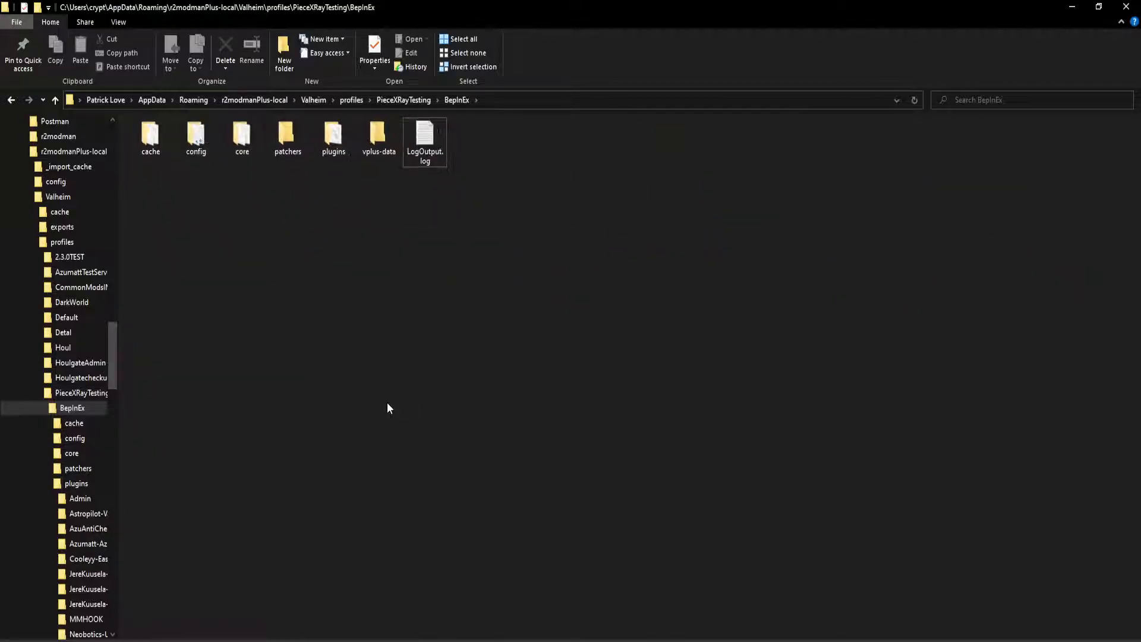
pyautogui.keyDown('ctrl'); pyautogui.scroll(-3, 387, 401); pyautogui.keyUp('ctrl')
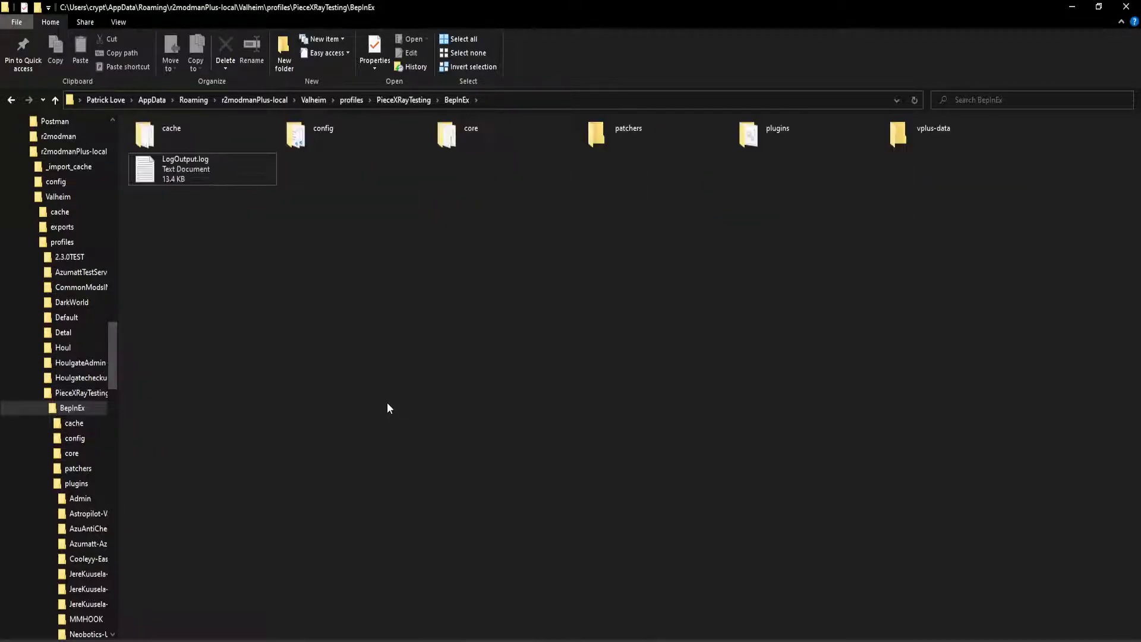
pyautogui.keyDown('ctrl'); pyautogui.scroll(1, 386, 402); pyautogui.keyUp('ctrl')
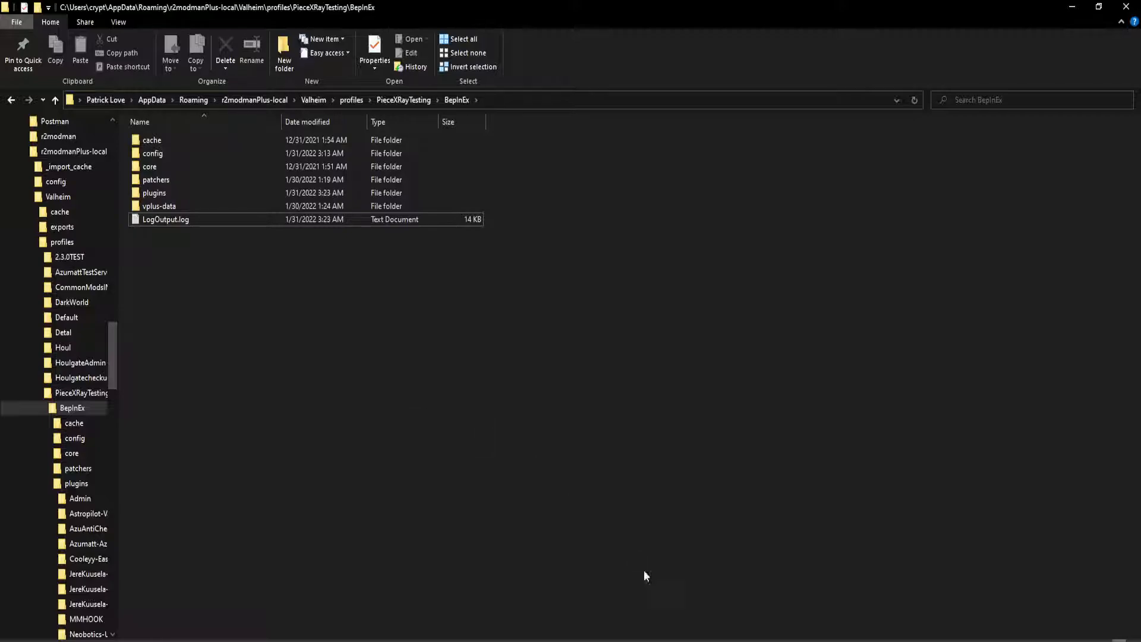
# Step: Switch to the running Valheim game, close the pause menu, and look around the world with the character
pyautogui.hotkey('alt', 'Tab')
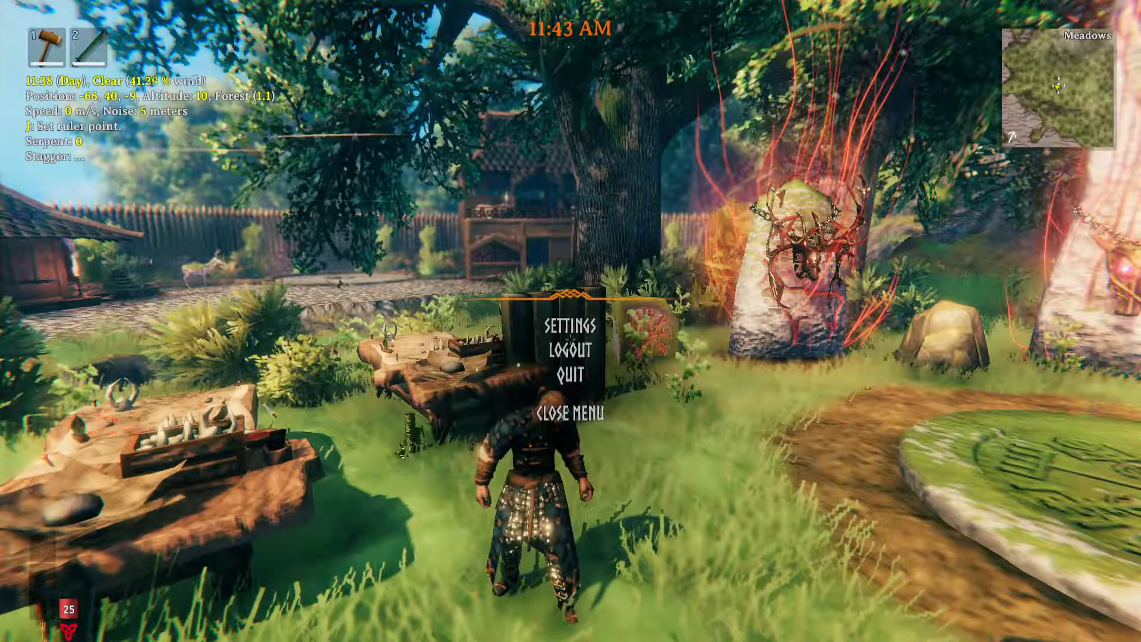
pyautogui.press('Escape')
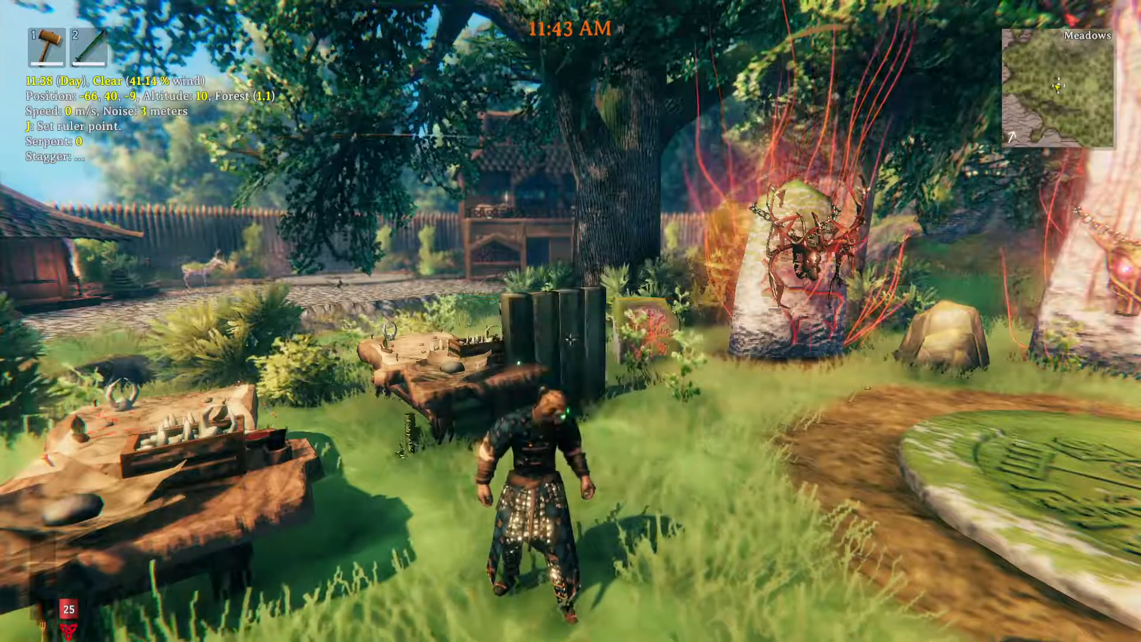
pyautogui.press('w')
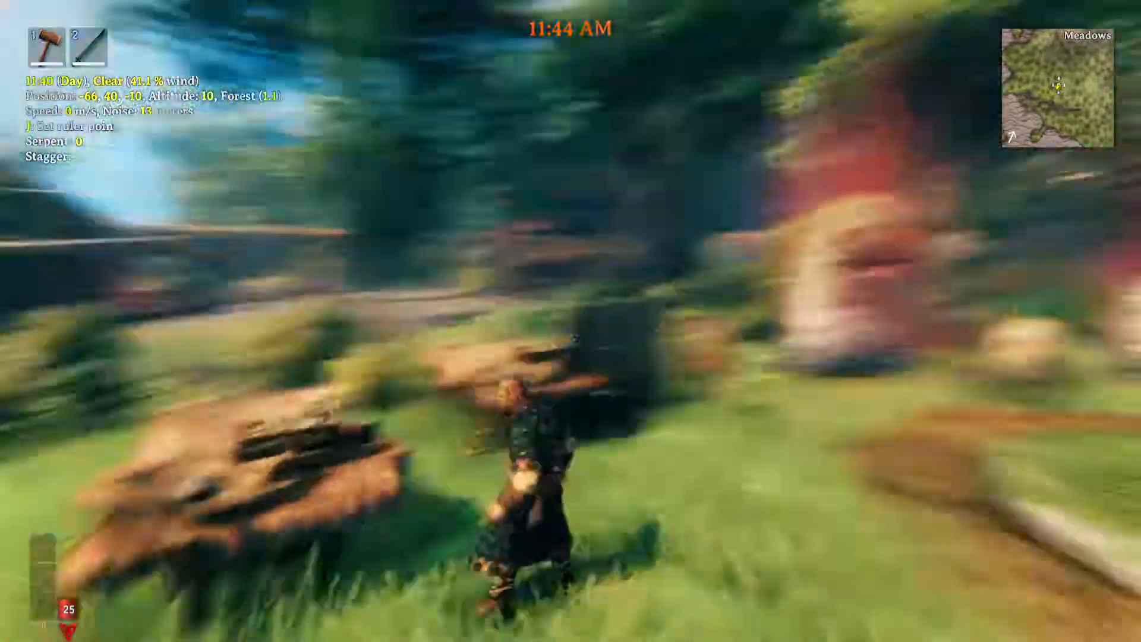
pyautogui.press('s')
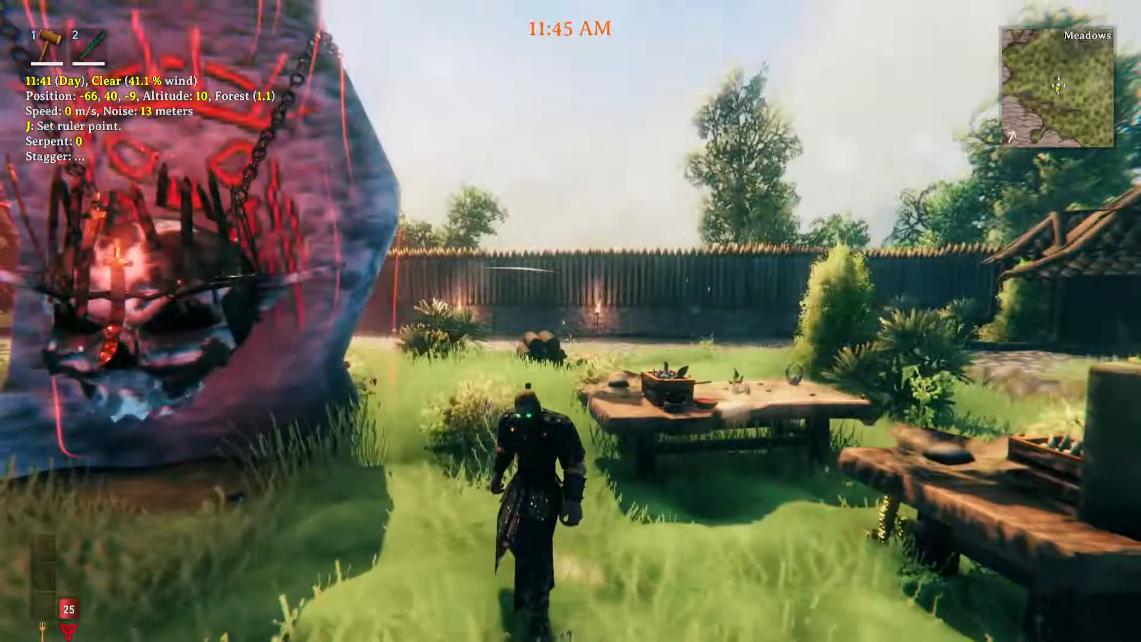
pyautogui.press('d')
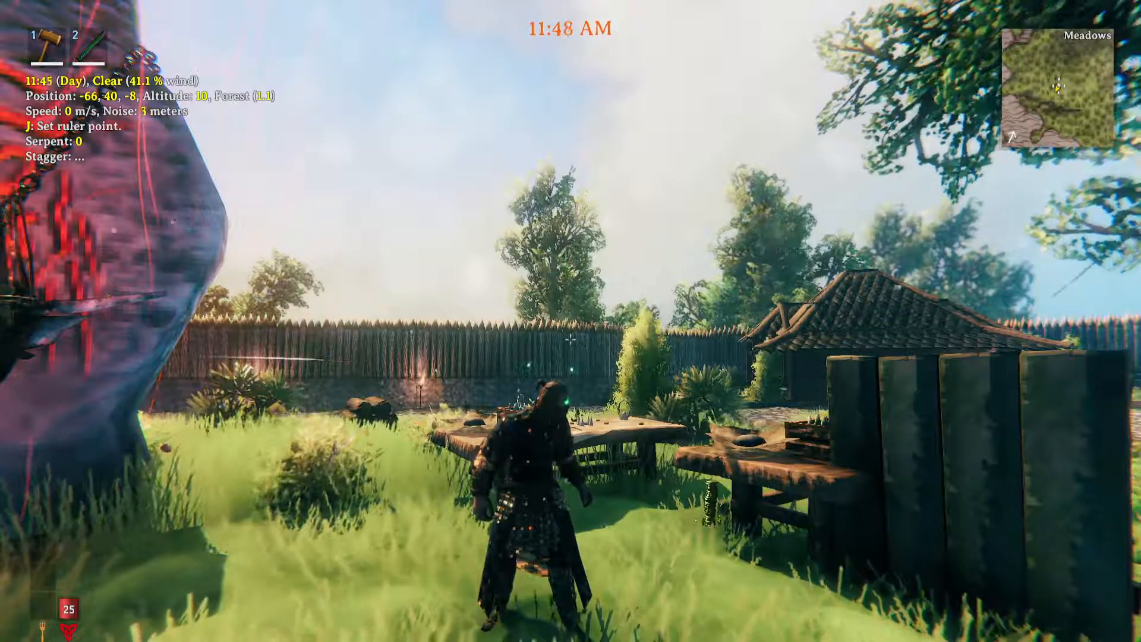
# Step: Send the cheat command /god in the Valheim chat and dismiss the resulting notice on the main menu
pyautogui.press('Return')
pyautogui.press('Escape')
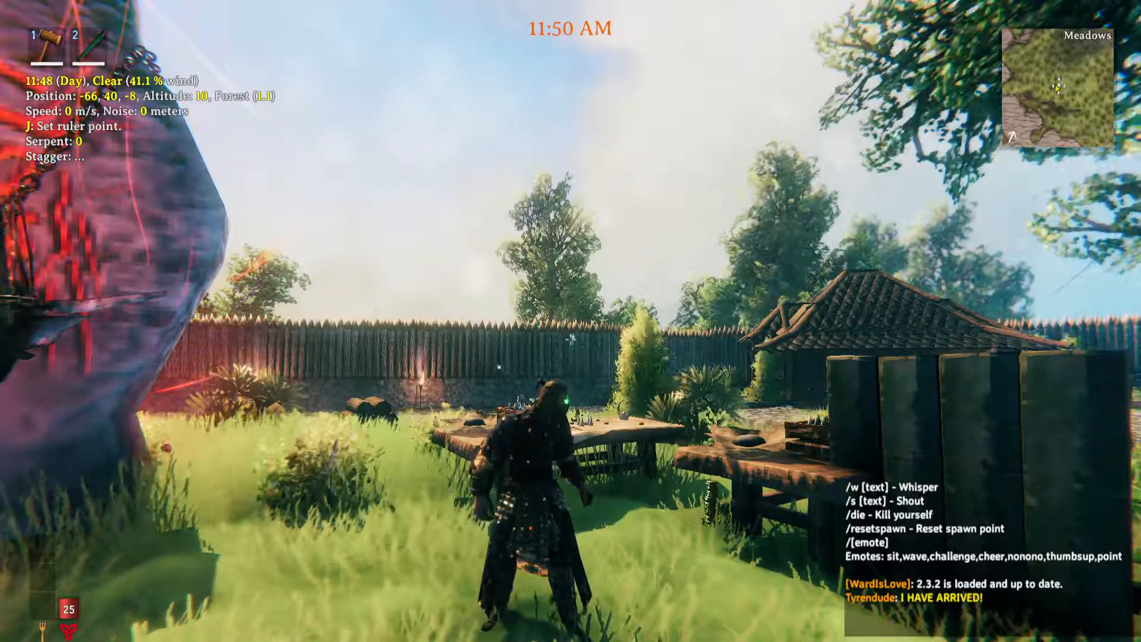
pyautogui.press('Return')
pyautogui.write('/go')
pyautogui.press('Return')
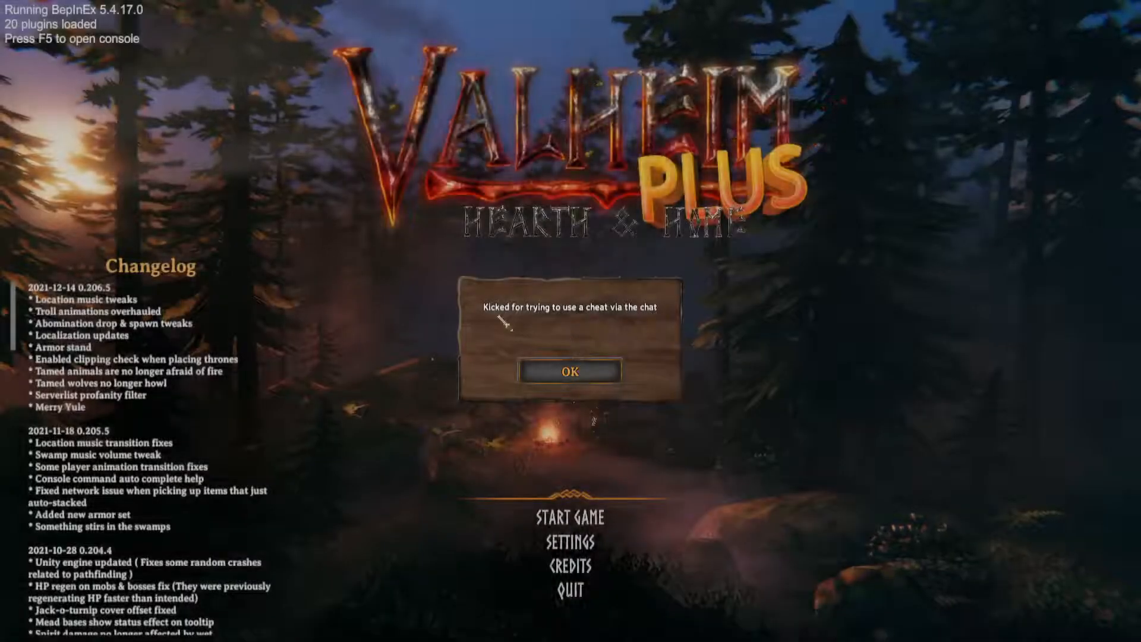
pyautogui.click(578, 379)
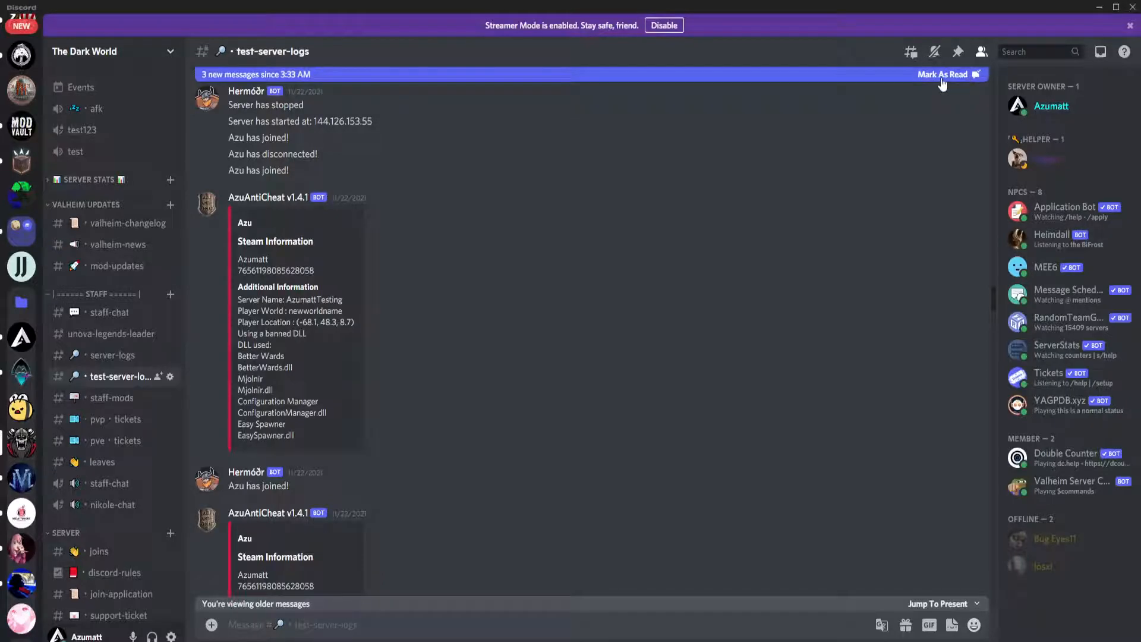
# Step: Switch to Discord, mark the test-server-logs channel as read, and go to its most recent messages
pyautogui.click(942, 74)
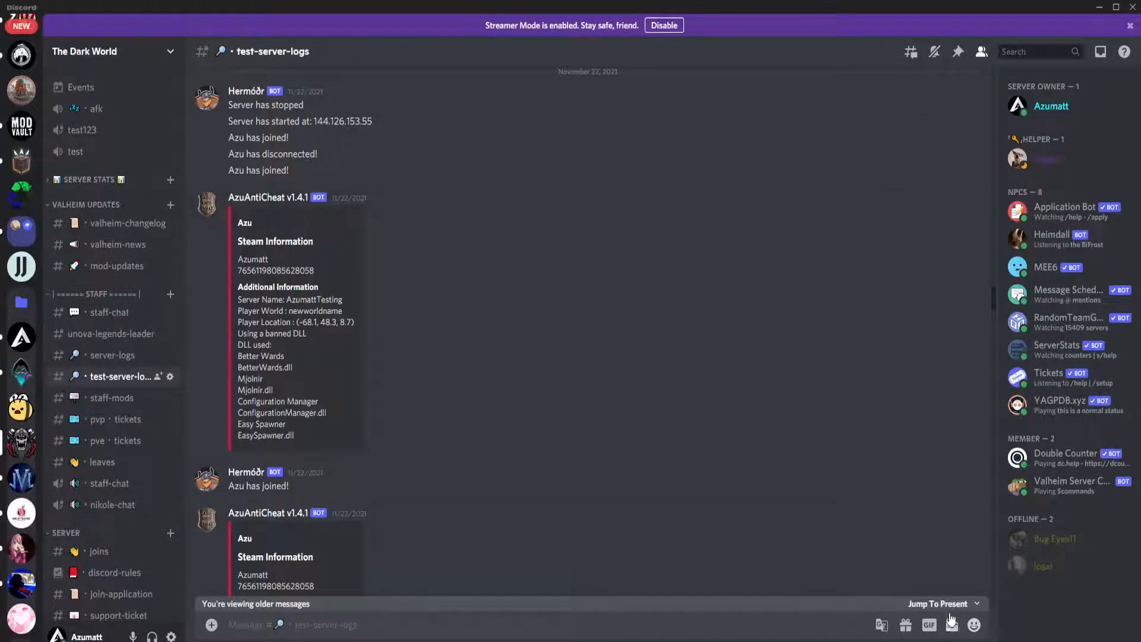
pyautogui.click(938, 603)
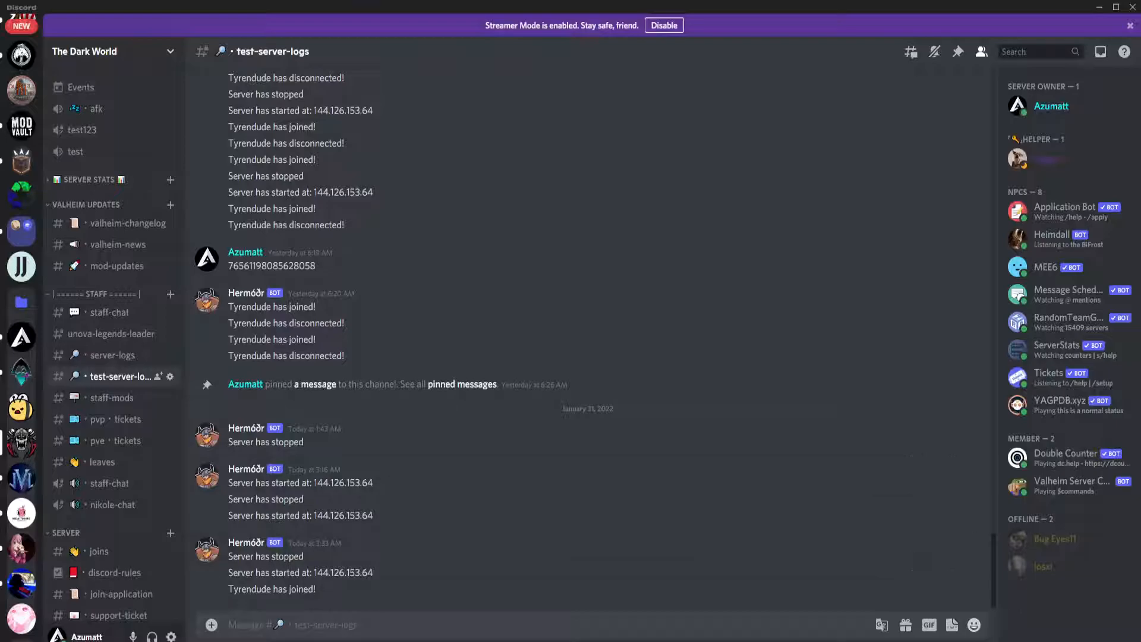
pyautogui.hotkey('ctrl', 'a')
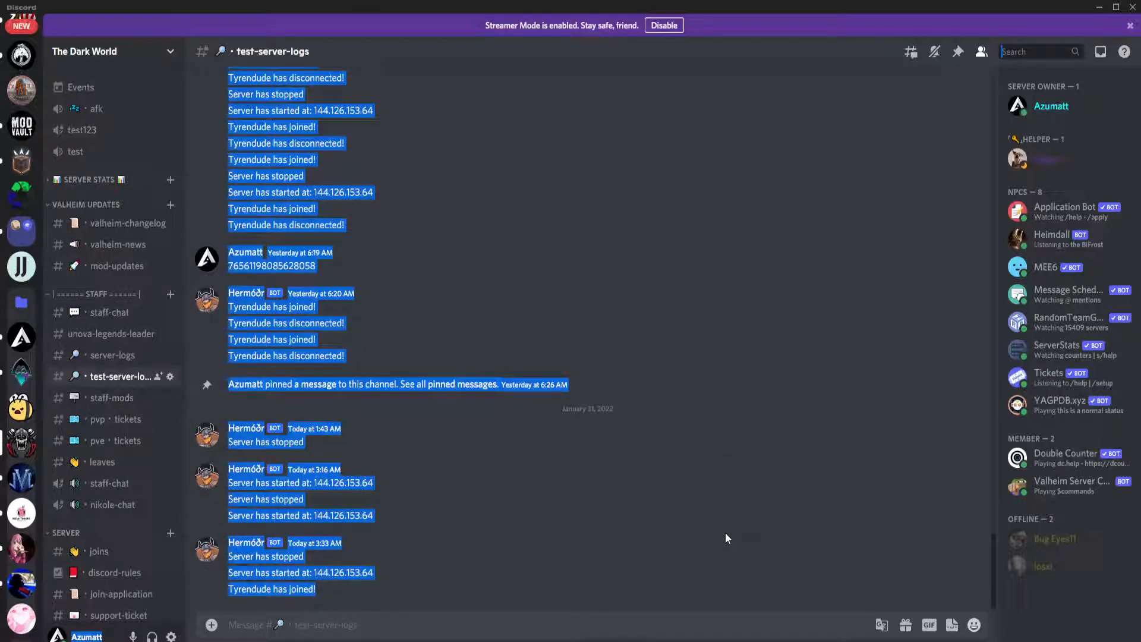
pyautogui.click(694, 558)
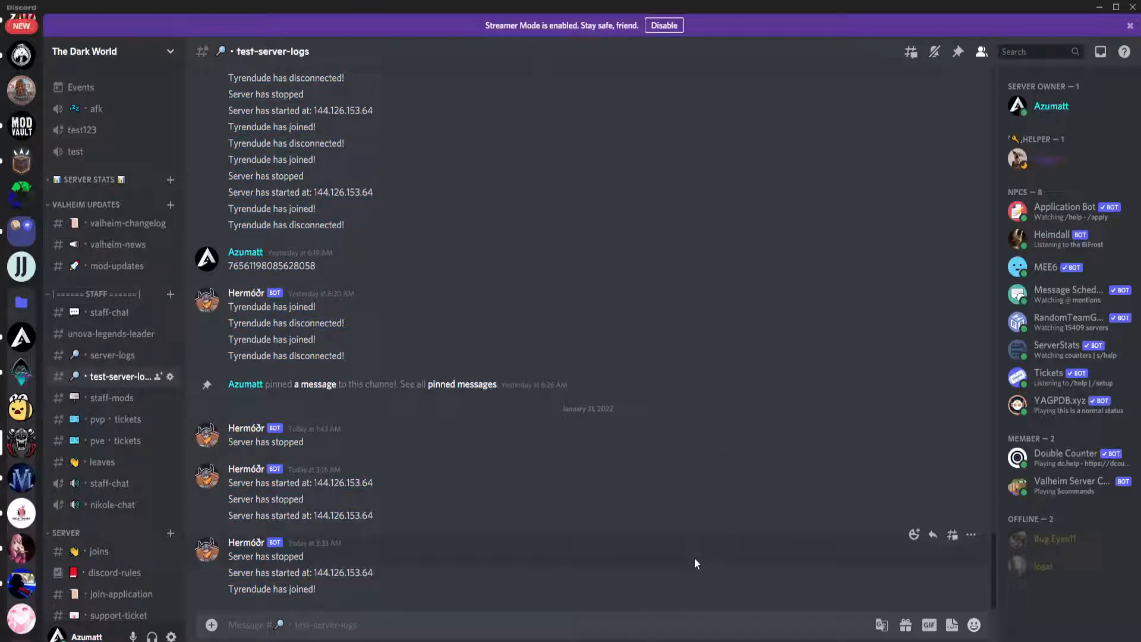
# Step: Open the multiverse-cheaters channel in Azumatt Mod Hub and highlight the newest AzuAntiCheat v1.5.0 report about the /god command
pyautogui.click(21, 337)
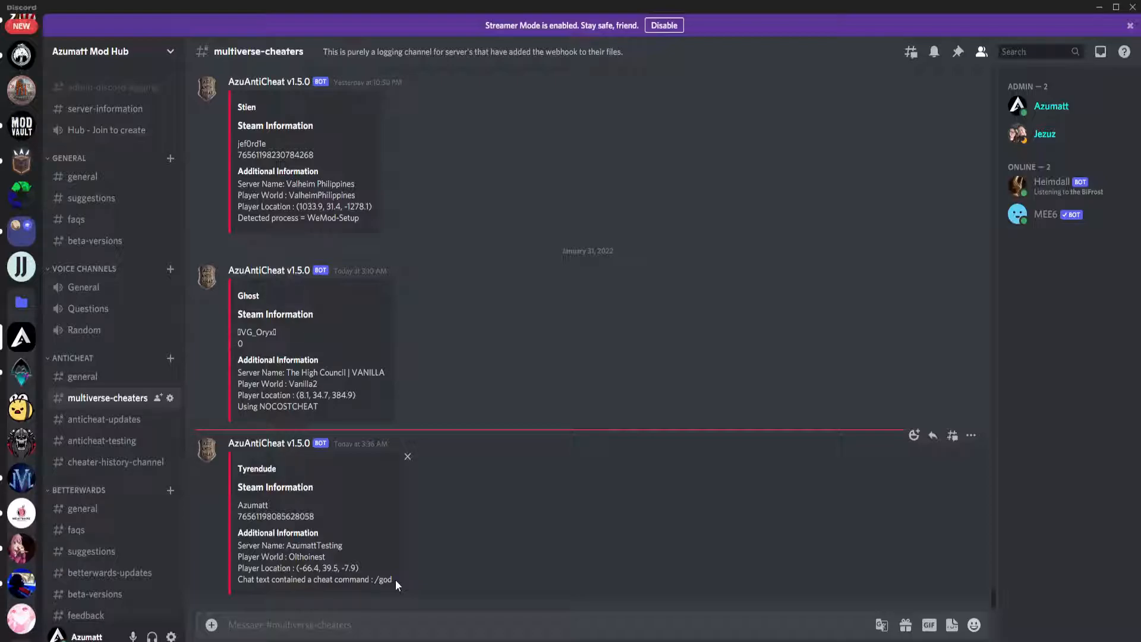
pyautogui.scroll(5, 433, 455)
pyautogui.scroll(-3, 340, 426)
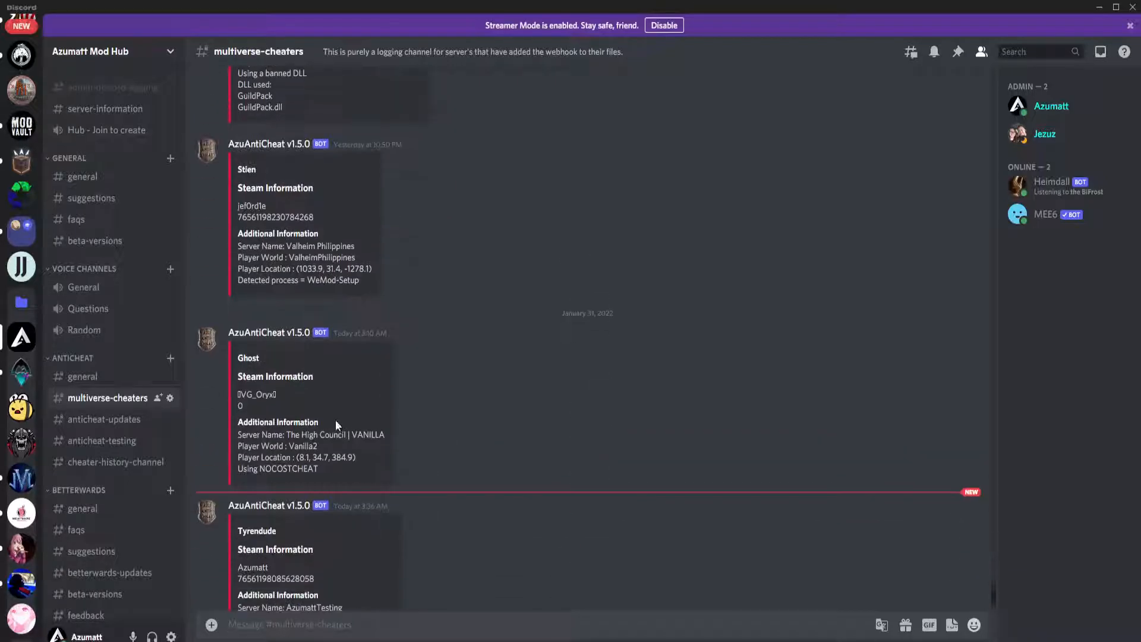
pyautogui.scroll(-1, 335, 420)
pyautogui.moveTo(382, 579); pyautogui.dragTo(235, 467)
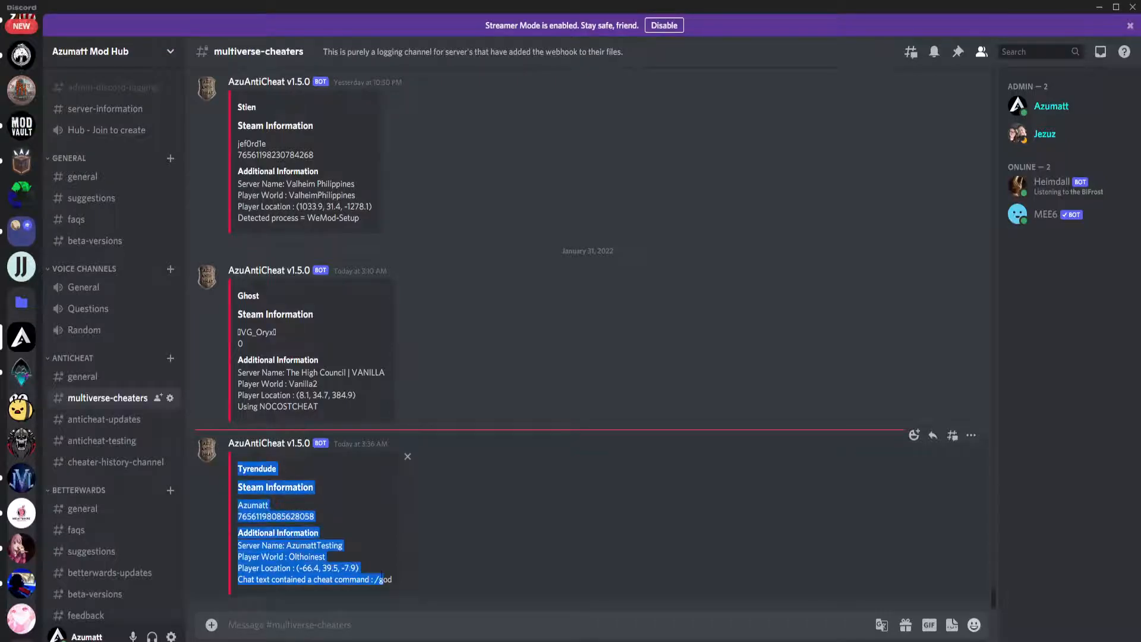
pyautogui.click(382, 580)
pyautogui.moveTo(392, 580); pyautogui.dragTo(221, 480)
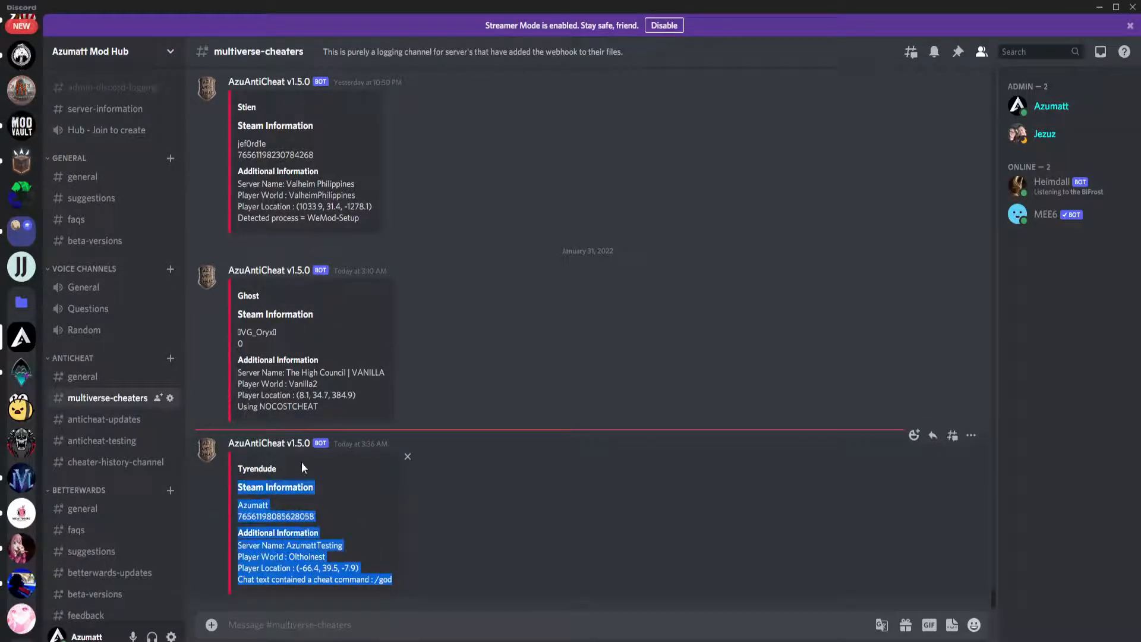
# Step: Switch to WinSCP and point out aac_Webhook.txt, aac_whitelistedDLLs.txt, aac_moderatorList.txt and aac_greyList.txt in the server's /BepInEx/config folder
pyautogui.click(22, 372)
pyautogui.moveTo(464, 3); pyautogui.dragTo(1140, 5)
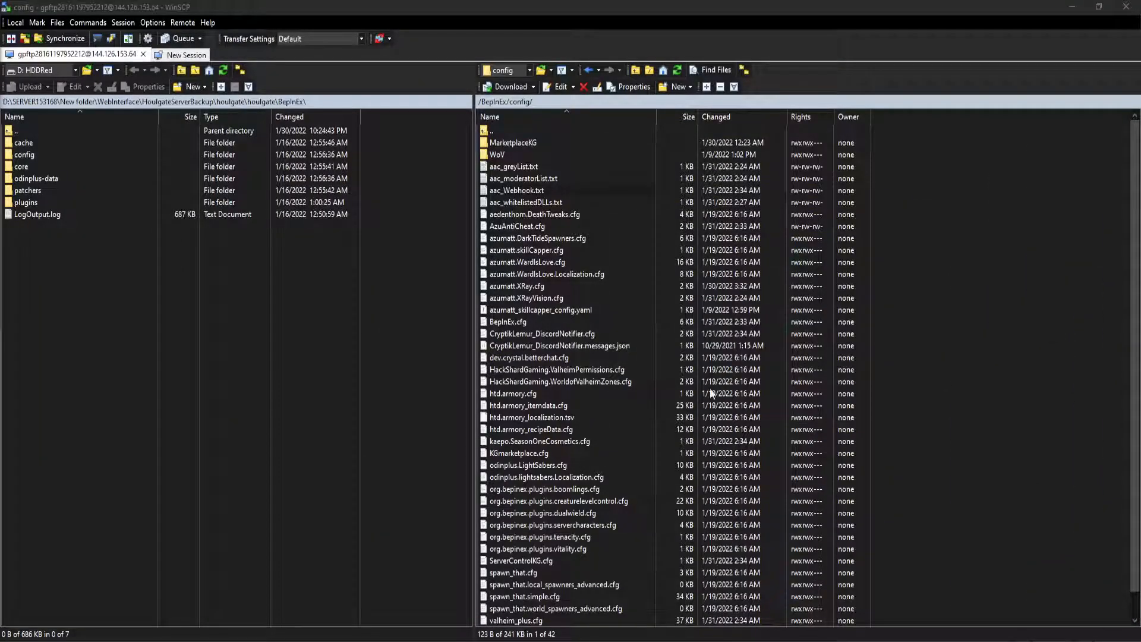
pyautogui.click(547, 189)
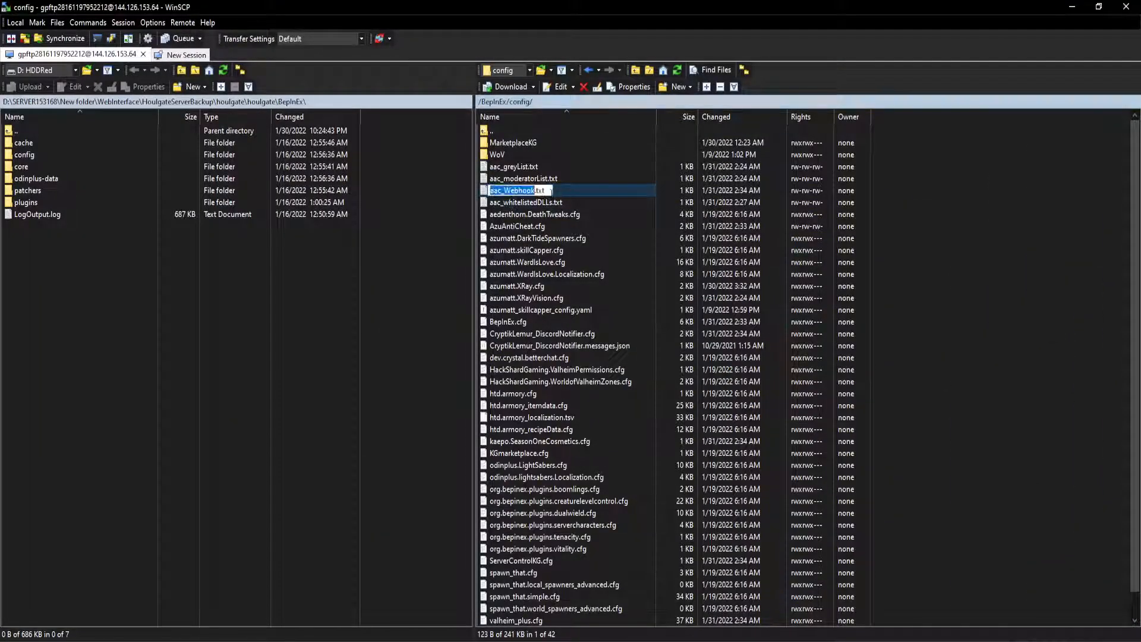
pyautogui.press('Escape')
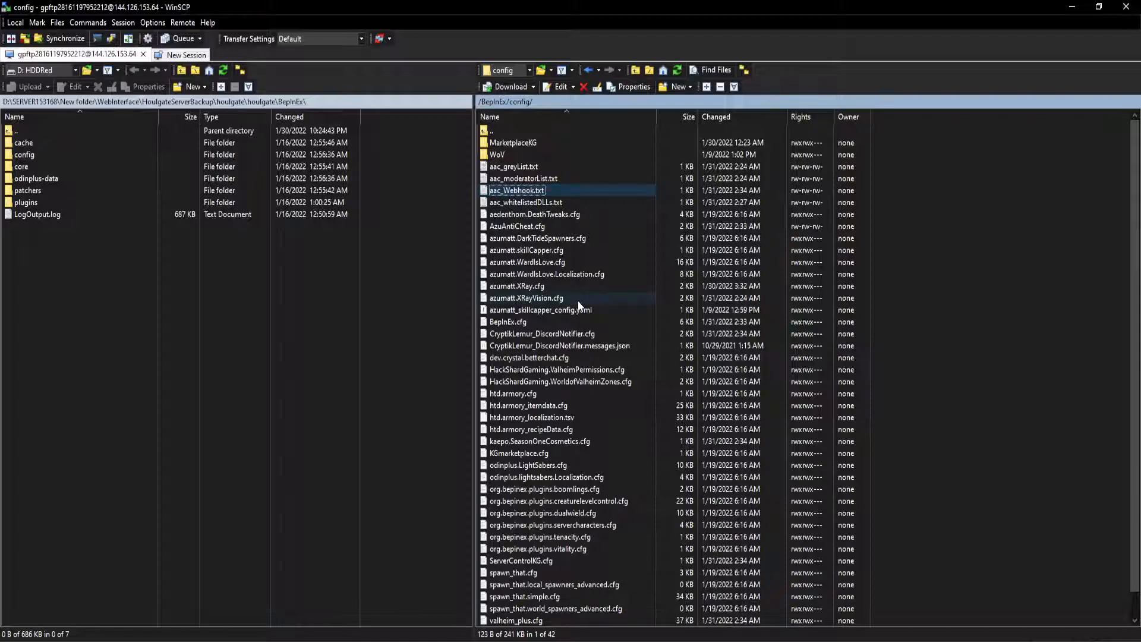
pyautogui.click(581, 202)
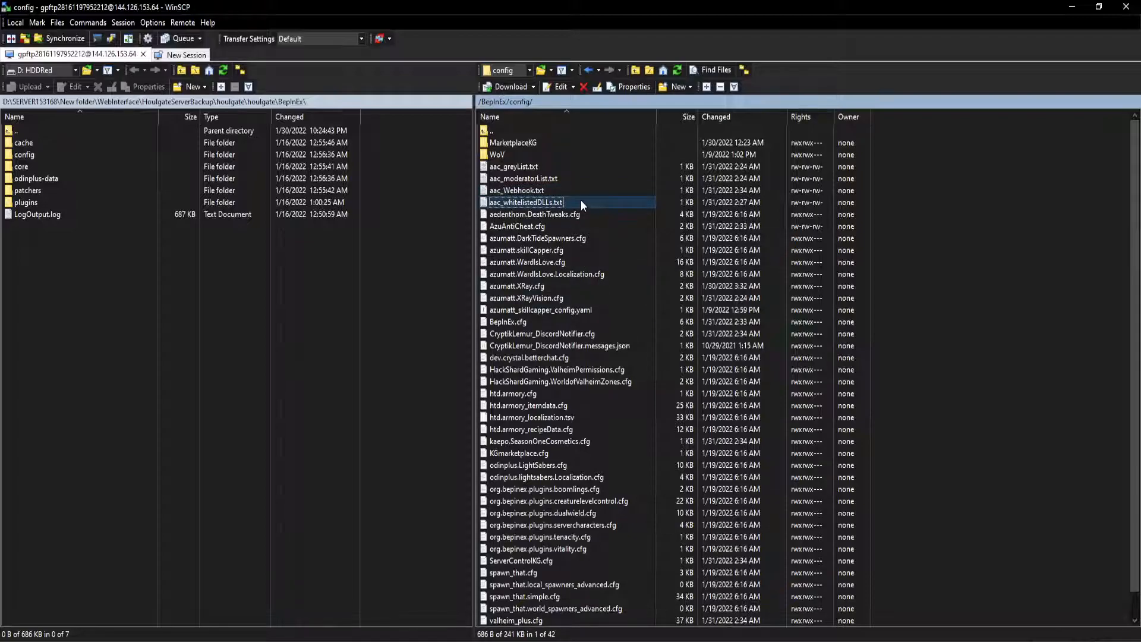
pyautogui.click(576, 181)
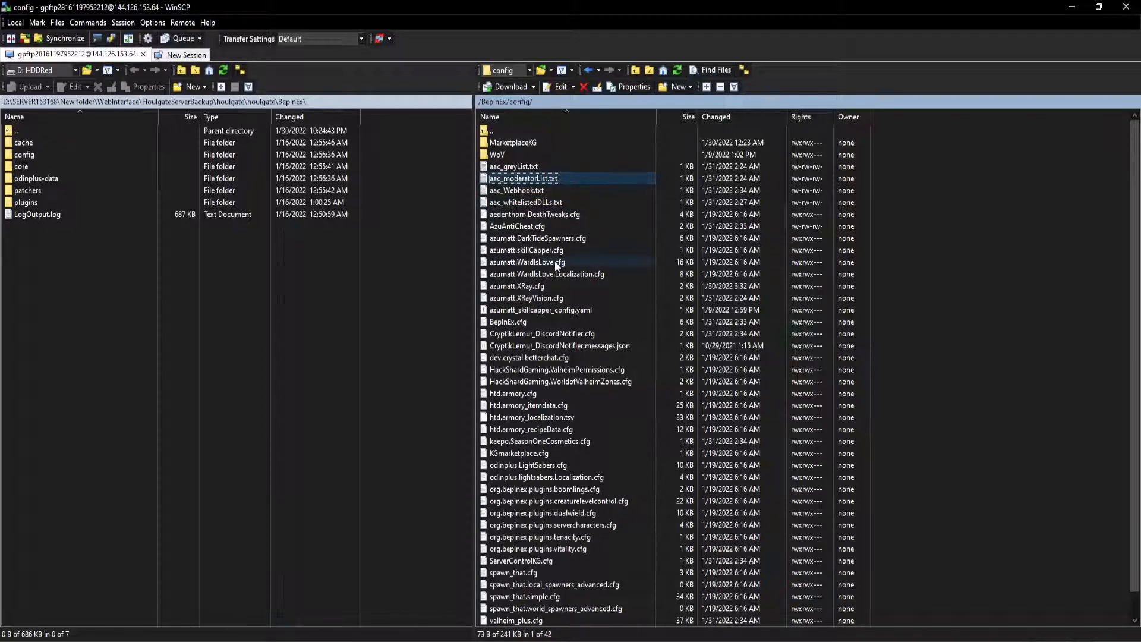
pyautogui.click(566, 169)
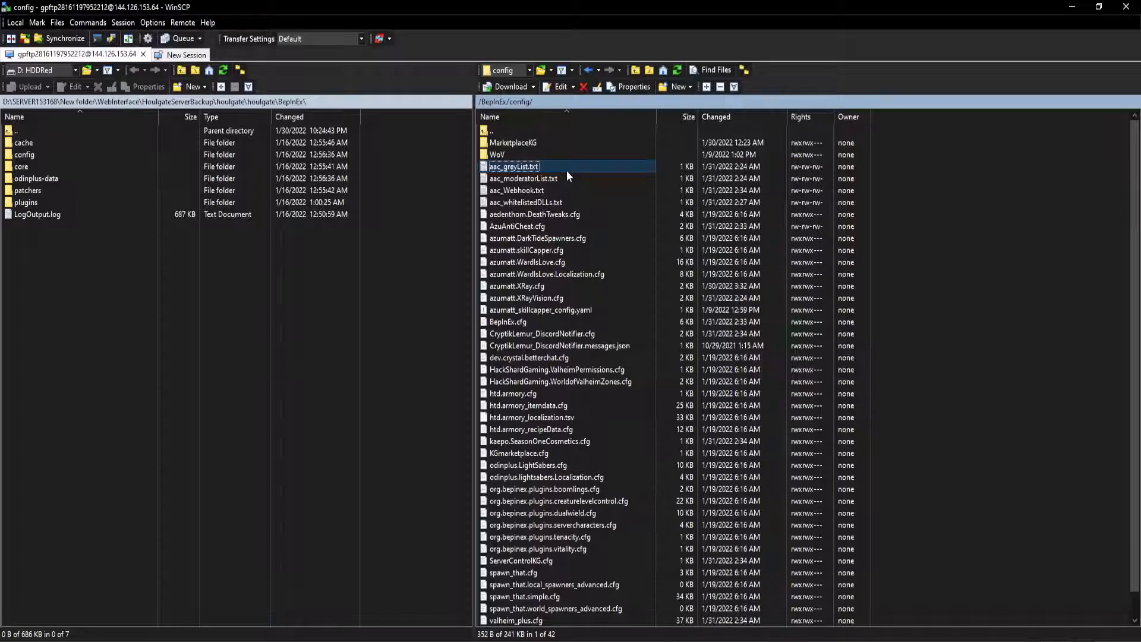
# Step: Dismiss the launch message in r2modman, then open LogOutput.log from the PieceXRayTesting profile's BepInEx folder in Notepad++
pyautogui.click(750, 640)
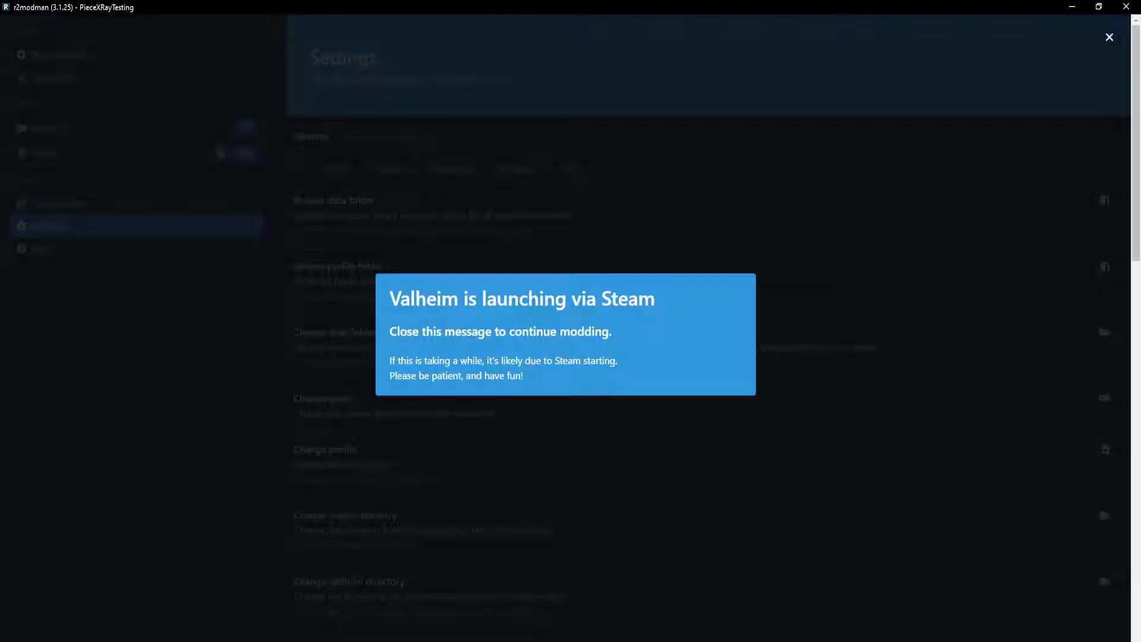
pyautogui.click(165, 385)
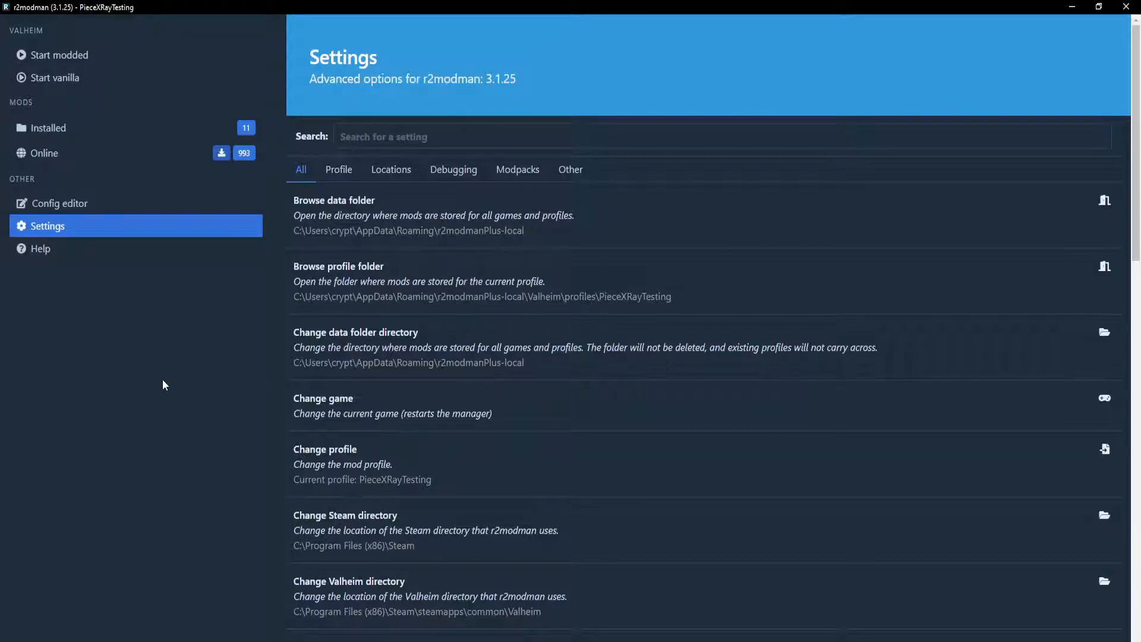
pyautogui.click(450, 639)
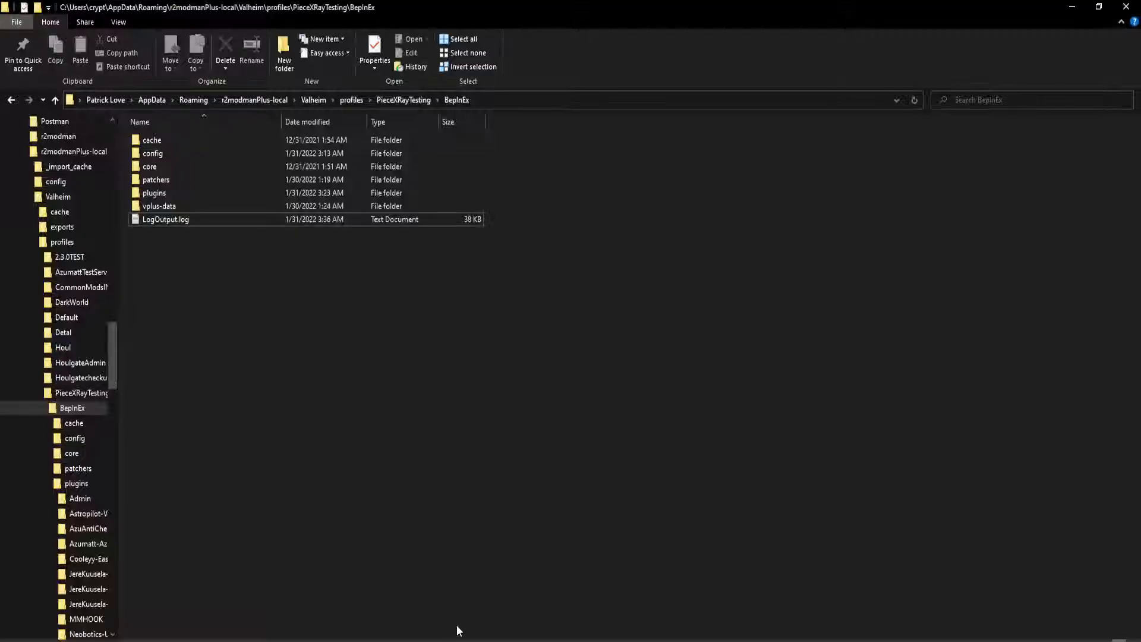
pyautogui.click(397, 99)
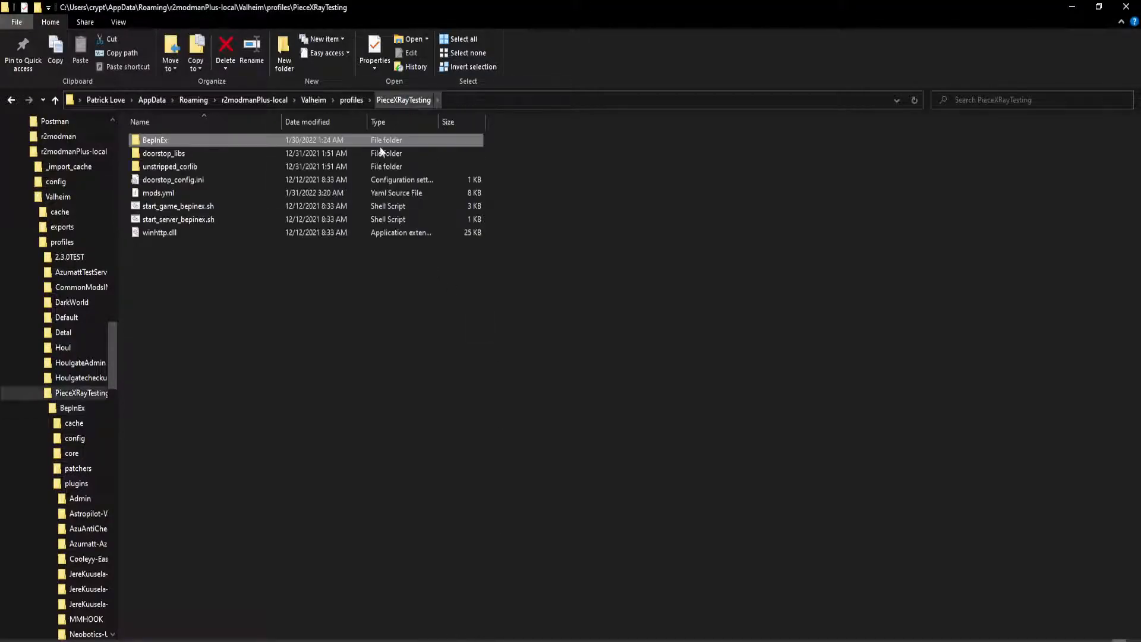
pyautogui.doubleClick(183, 140)
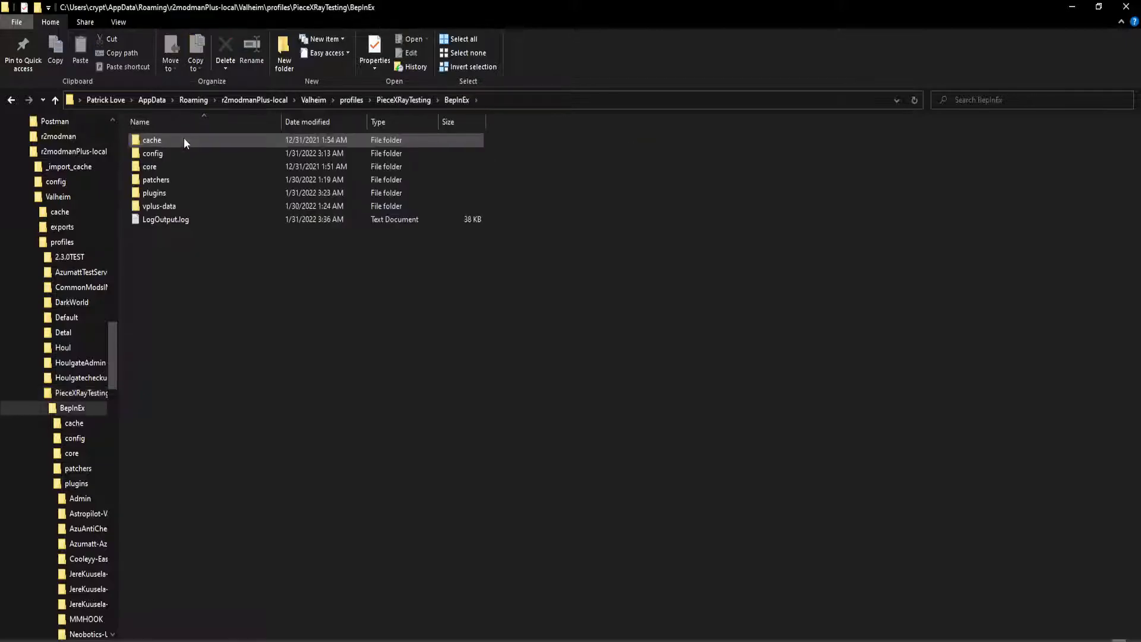
pyautogui.click(160, 221)
pyautogui.rightClick(160, 221)
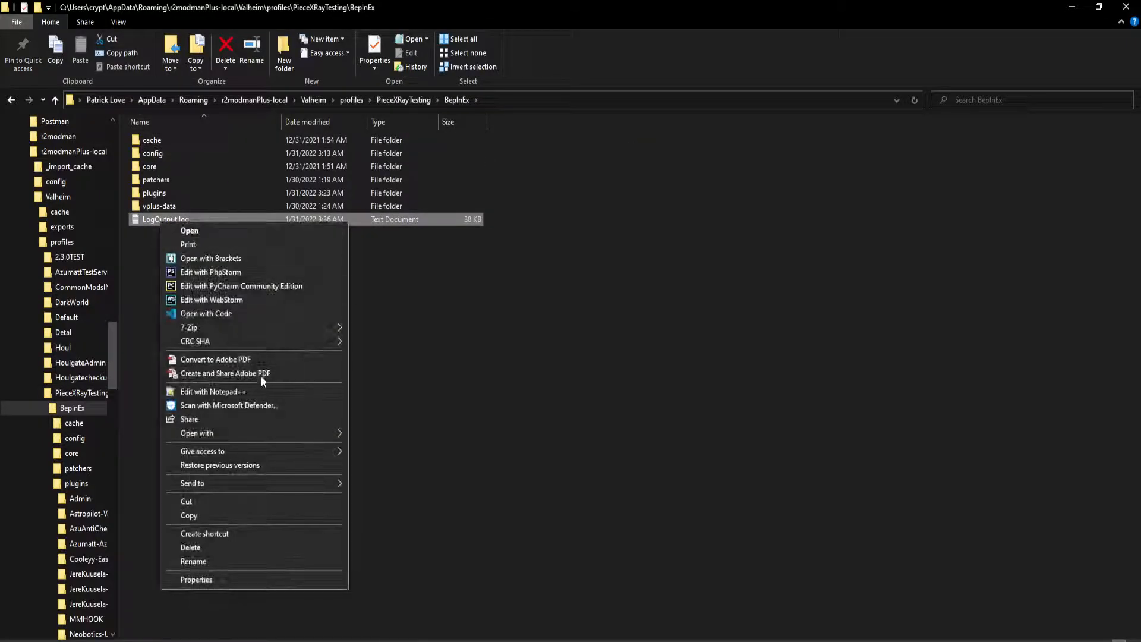
pyautogui.click(252, 394)
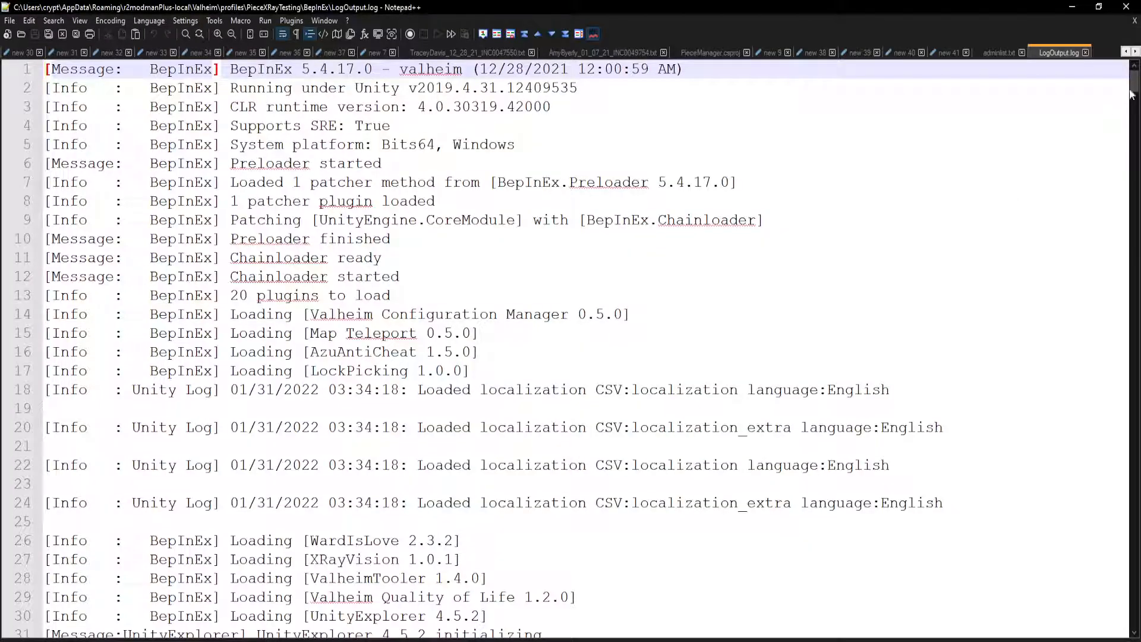
# Step: Examine the client's LogOutput.log for disconnect messages, errors and AzuAntiCheat entries, then close it
pyautogui.moveTo(1131, 95); pyautogui.dragTo(1132, 624)
pyautogui.scroll(20, 394, 577)
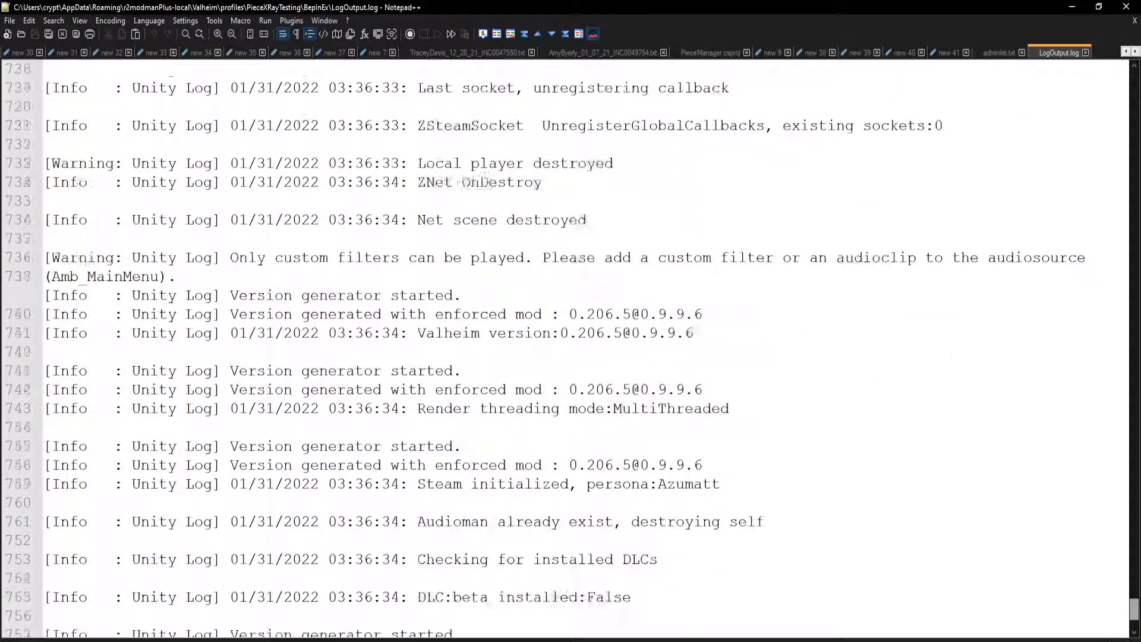
pyautogui.scroll(-9, 570, 350)
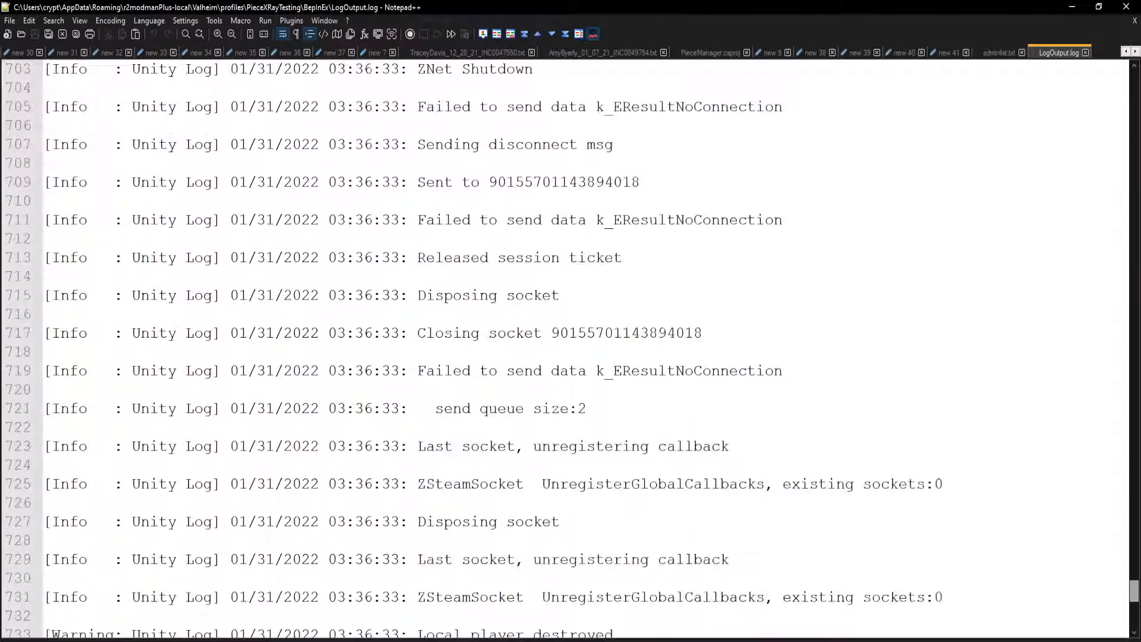
pyautogui.scroll(4, 570, 350)
pyautogui.scroll(20, 274, 259)
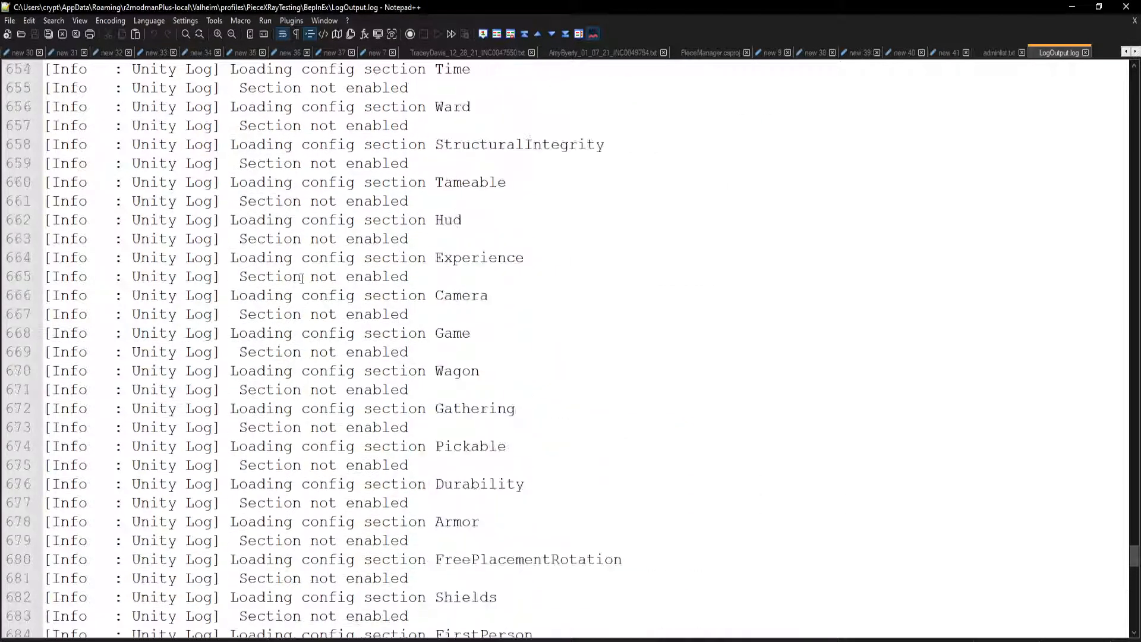
pyautogui.scroll(15, 377, 236)
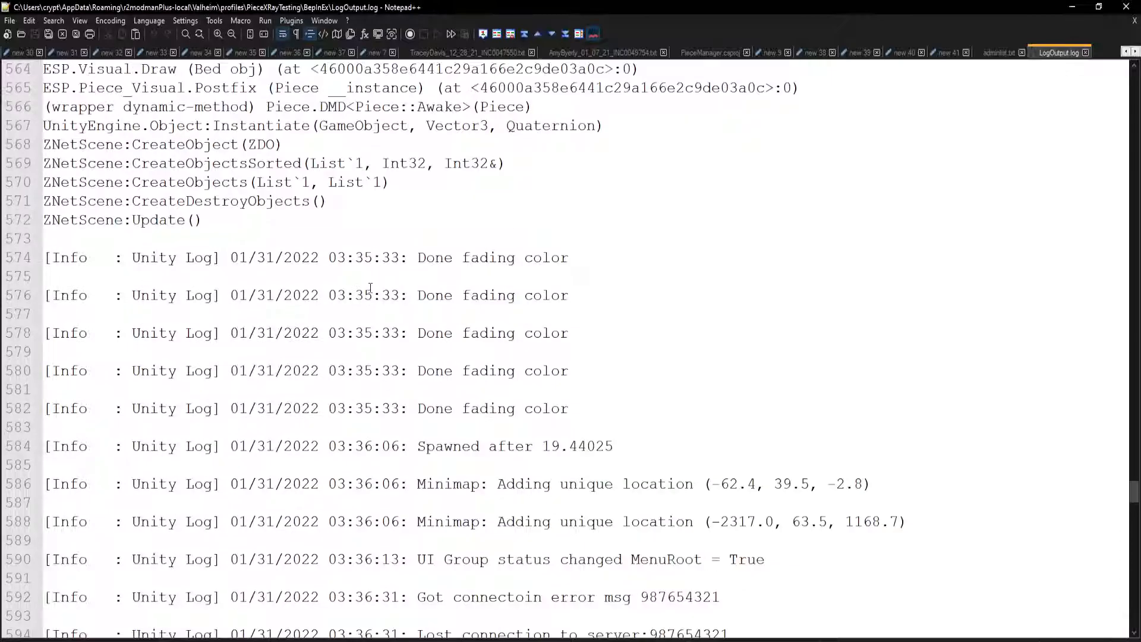
pyautogui.scroll(6, 370, 288)
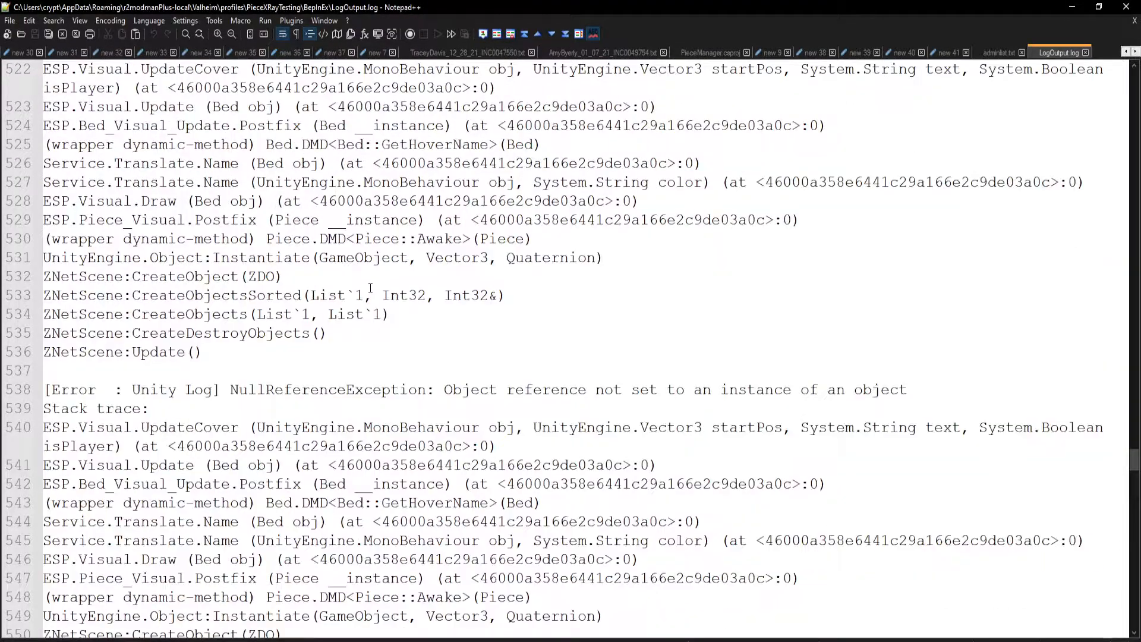
pyautogui.moveTo(51, 390); pyautogui.dragTo(327, 389)
pyautogui.moveTo(1135, 462); pyautogui.dragTo(1098, 279)
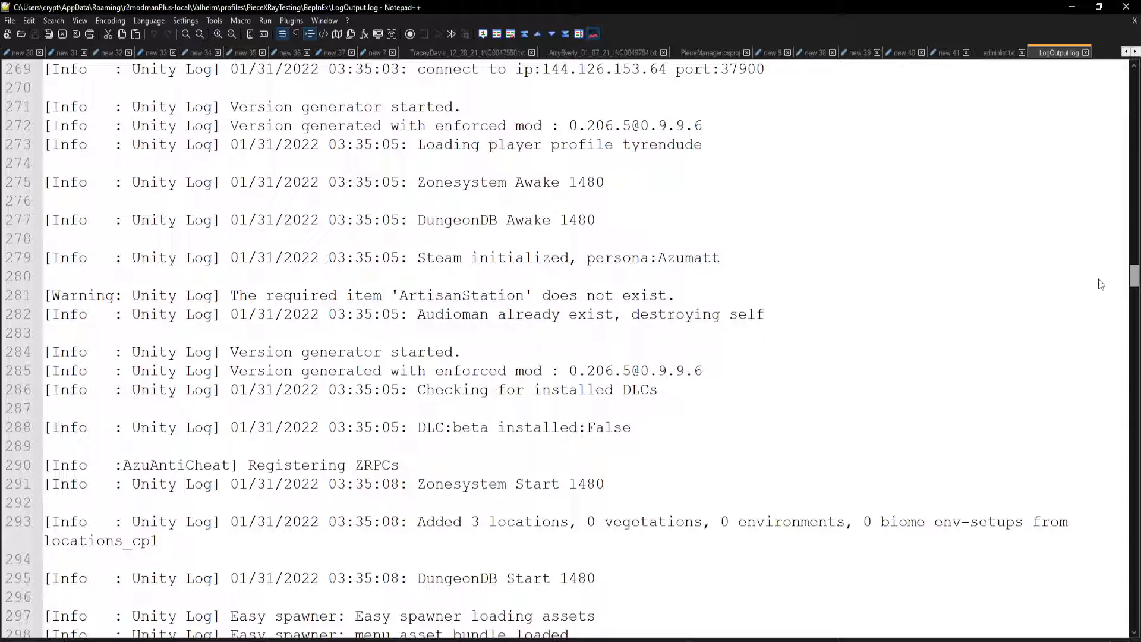
pyautogui.click(1085, 52)
pyautogui.click(1129, 6)
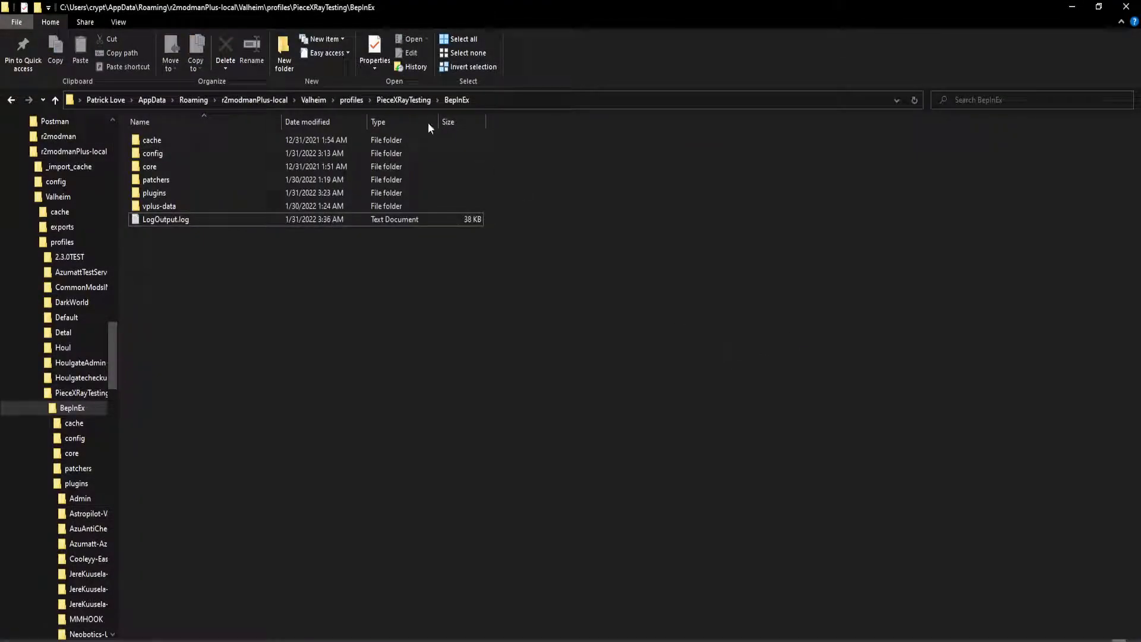
# Step: Switch to WinSCP, go up to the server's /BepInEx folder, and open its LogOutput.log in Notepad++
pyautogui.click(403, 99)
pyautogui.hotkey('alt', 'Tab')
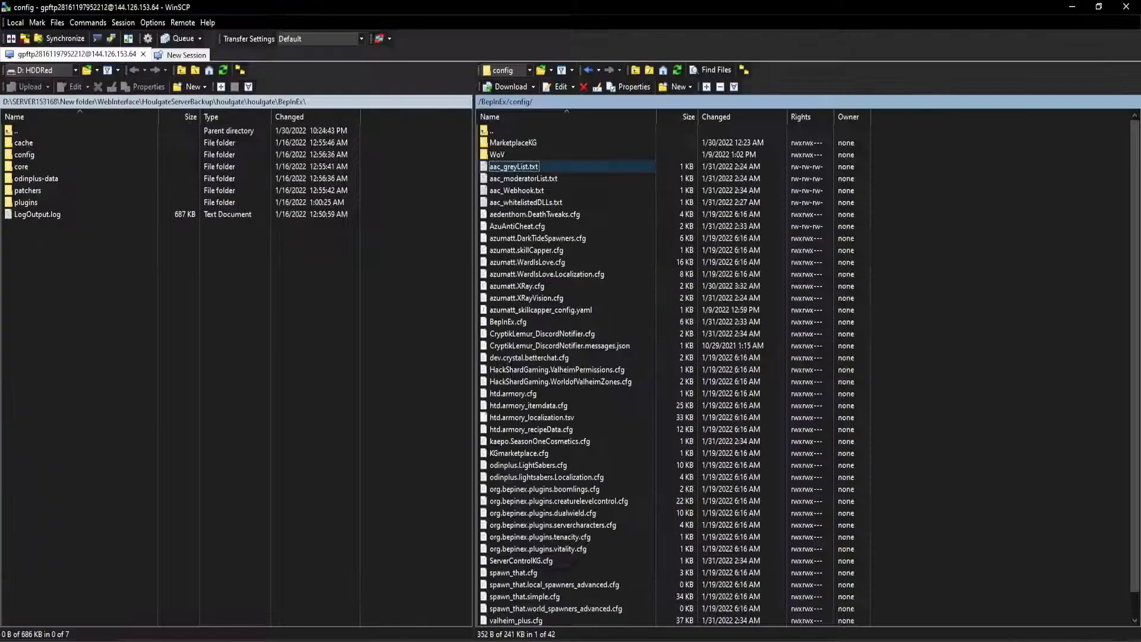
pyautogui.doubleClick(540, 131)
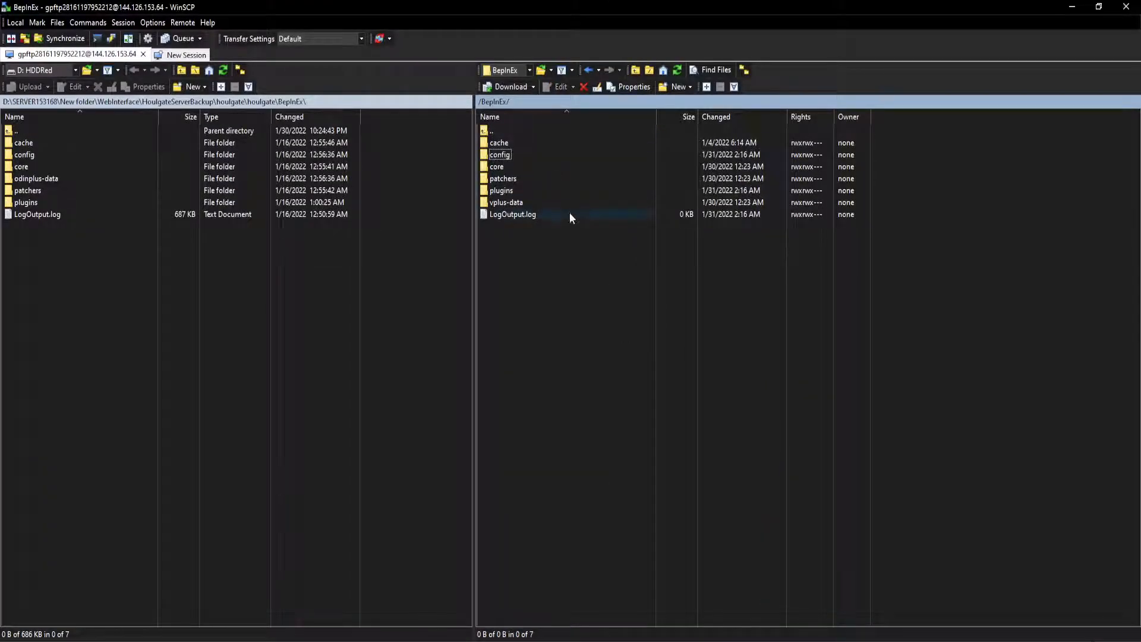
pyautogui.click(533, 213)
pyautogui.rightClick(533, 213)
pyautogui.moveTo(622, 239)
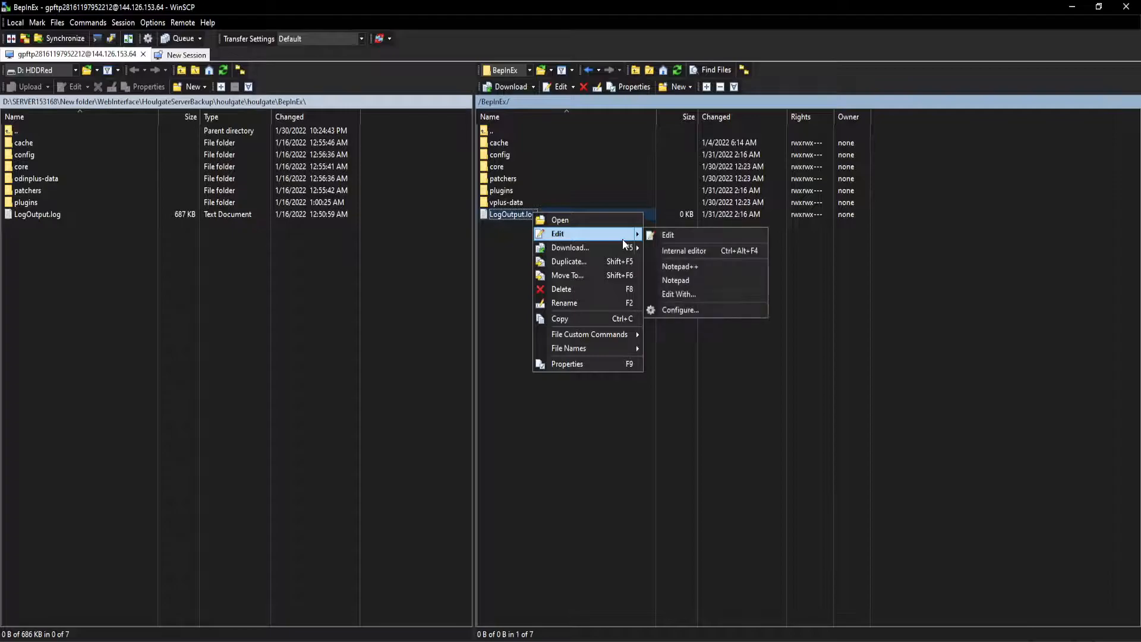
pyautogui.click(701, 267)
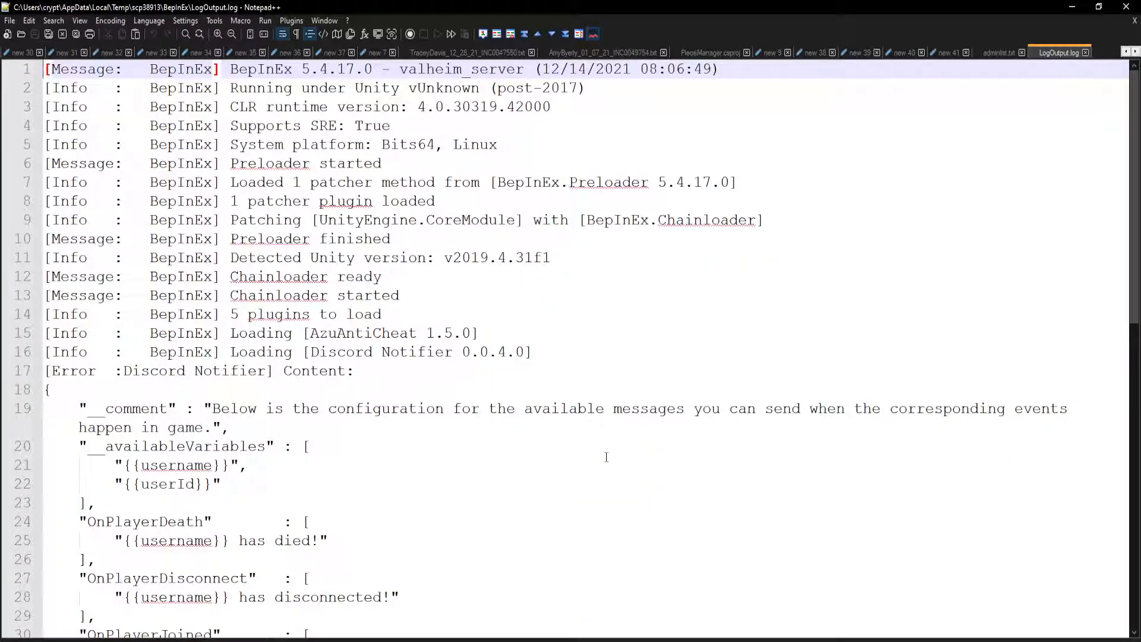
# Step: Examine the server log's AzuAntiCheat entries for RequestingAnticheatBypass and the list of DLLs running on the client side
pyautogui.scroll(-8, 606, 456)
pyautogui.scroll(-4, 756, 426)
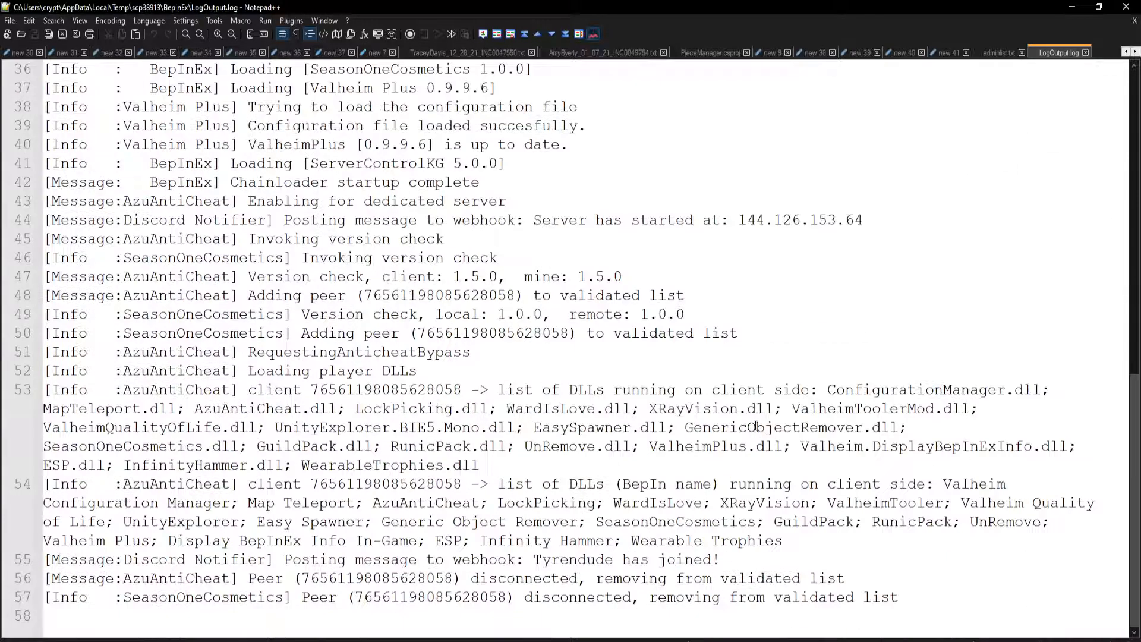
pyautogui.moveTo(117, 351); pyautogui.dragTo(497, 352)
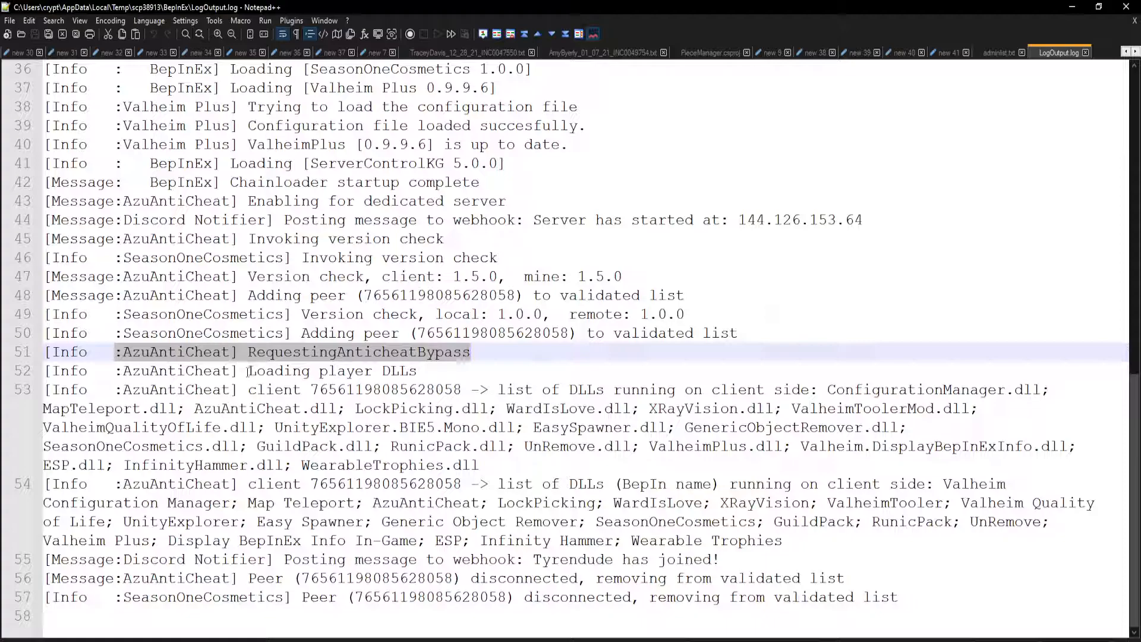
pyautogui.click(249, 389)
pyautogui.moveTo(253, 390); pyautogui.dragTo(925, 390)
pyautogui.click(1031, 390)
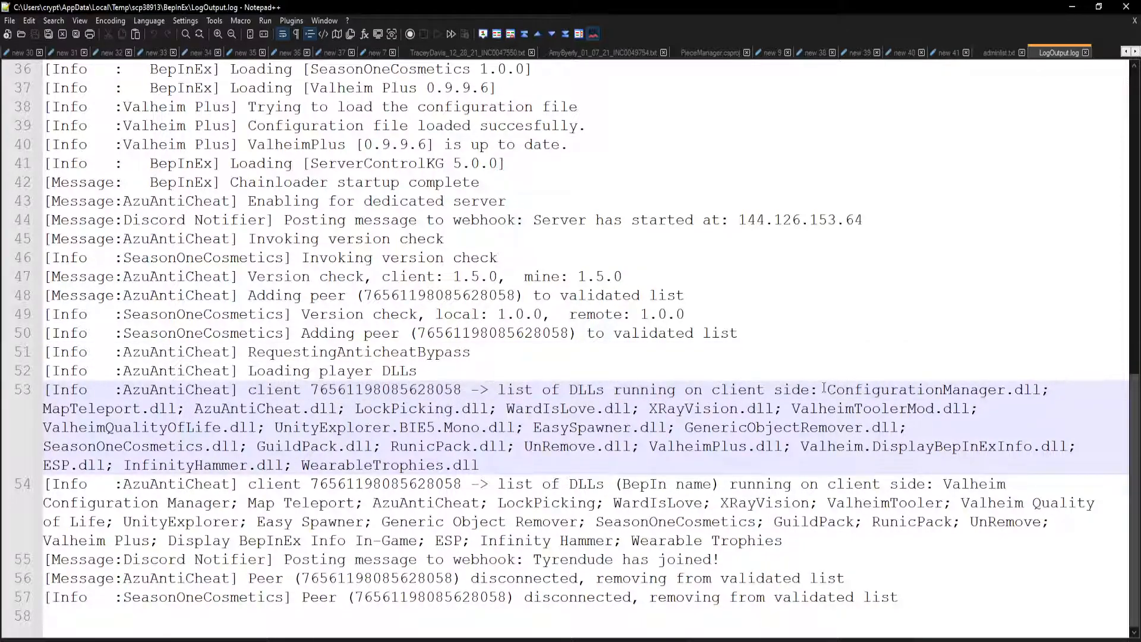
pyautogui.moveTo(822, 390); pyautogui.dragTo(480, 466)
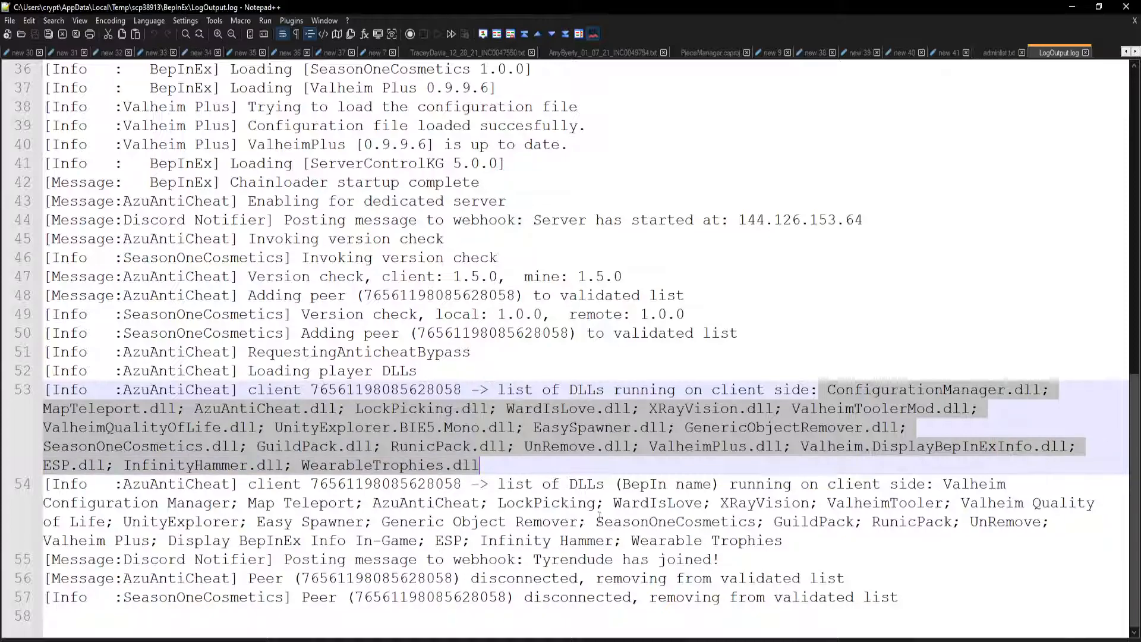
# Step: Examine the client's DLL list by BepIn name and the Discord Notifier webhook entry, then close LogOutput.log and return to WinSCP
pyautogui.moveTo(731, 484); pyautogui.dragTo(755, 521)
pyautogui.moveTo(615, 483); pyautogui.dragTo(741, 484)
pyautogui.moveTo(373, 504); pyautogui.dragTo(624, 523)
pyautogui.click(746, 537)
pyautogui.moveTo(133, 564); pyautogui.dragTo(843, 561)
pyautogui.click(851, 540)
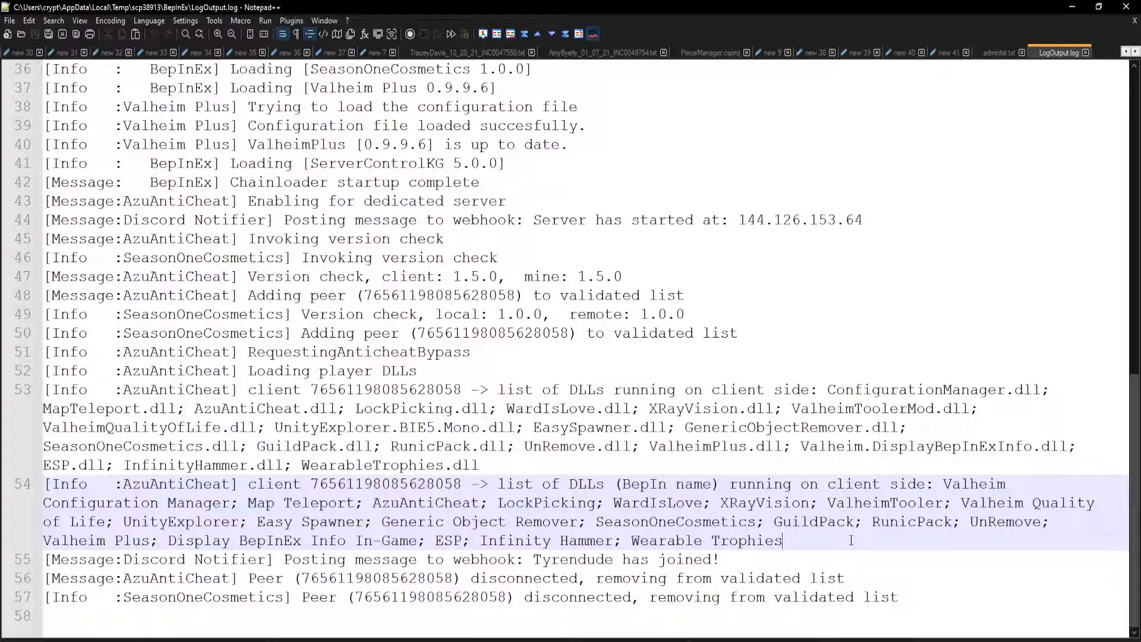
pyautogui.click(1085, 52)
pyautogui.click(1132, 11)
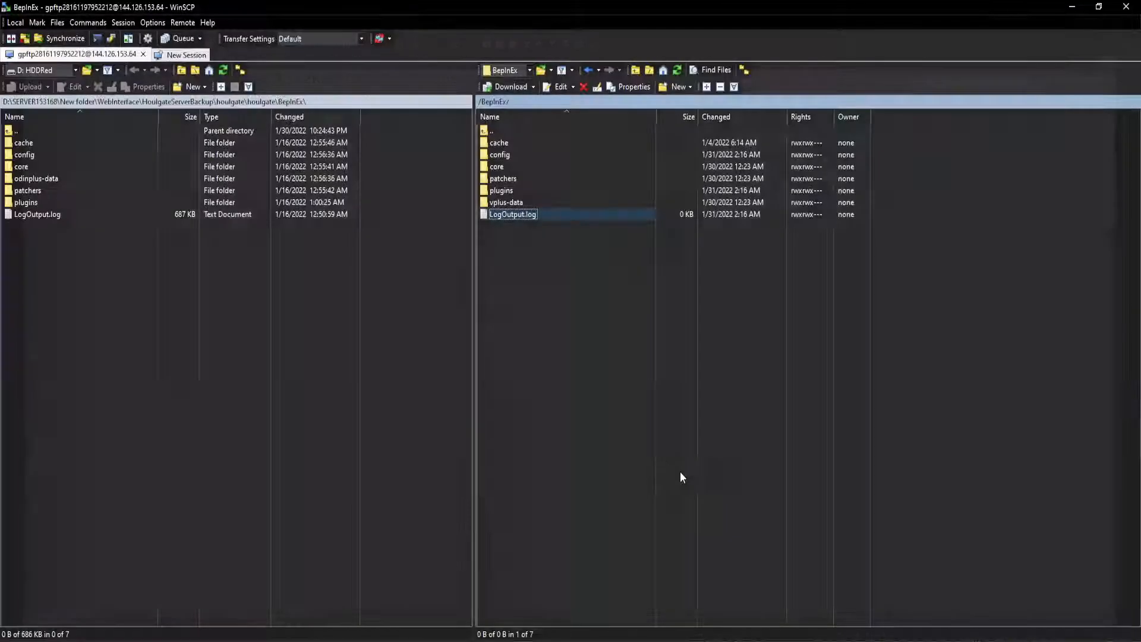